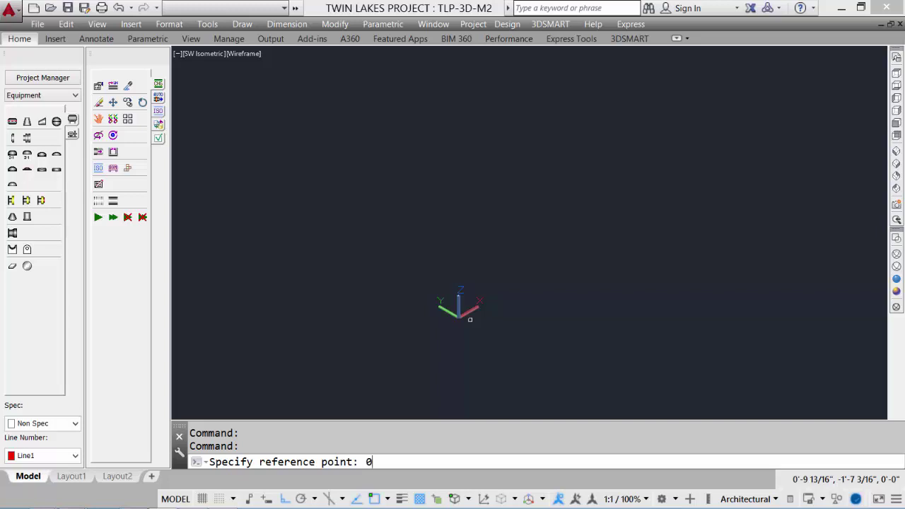
Step: Place a shell cylinder from reference point 0,0,0 running 14' vertically upward
{"action": "type", "text": "0,"}
{"action": "key", "text": "Return"}
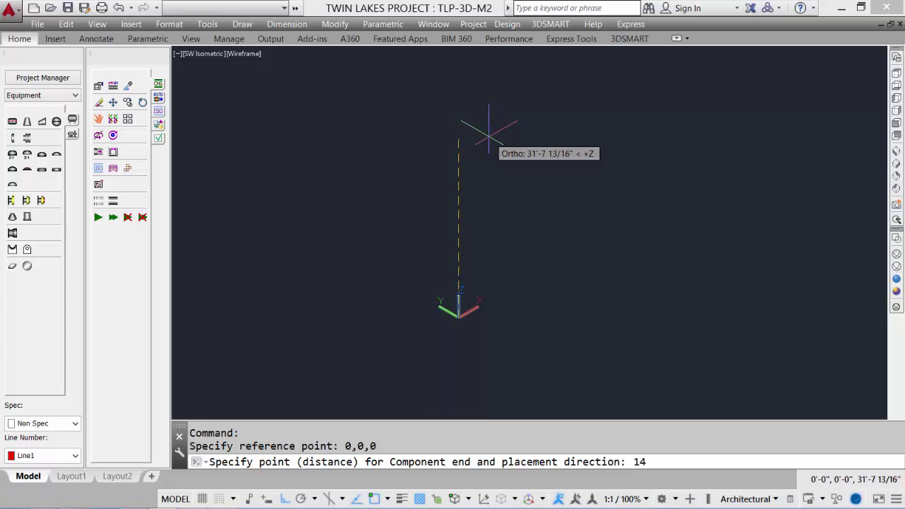
{"action": "key", "text": "Return"}
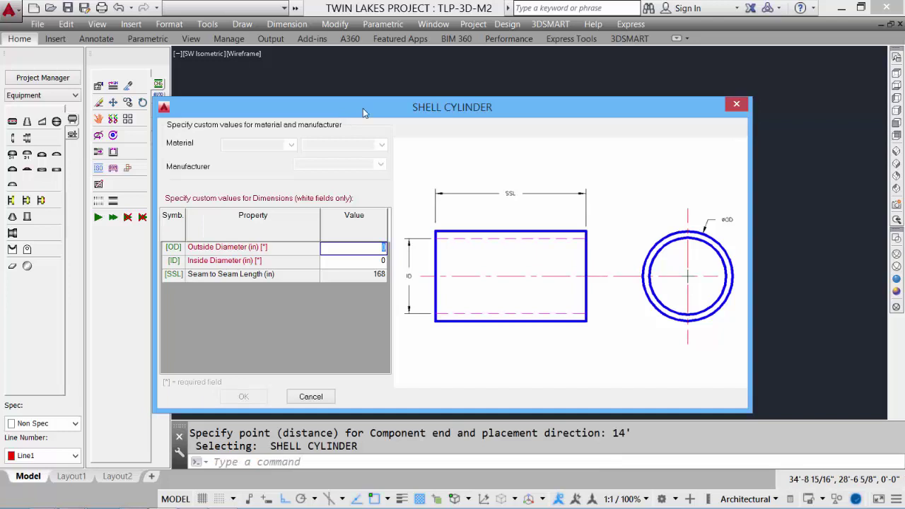
Step: Set the shell cylinder's outside diameter to 48 in and inside diameter to 44 in, and accept its placement
{"action": "left_click_drag", "start_coordinate": [363, 109], "coordinate": [403, 85]}
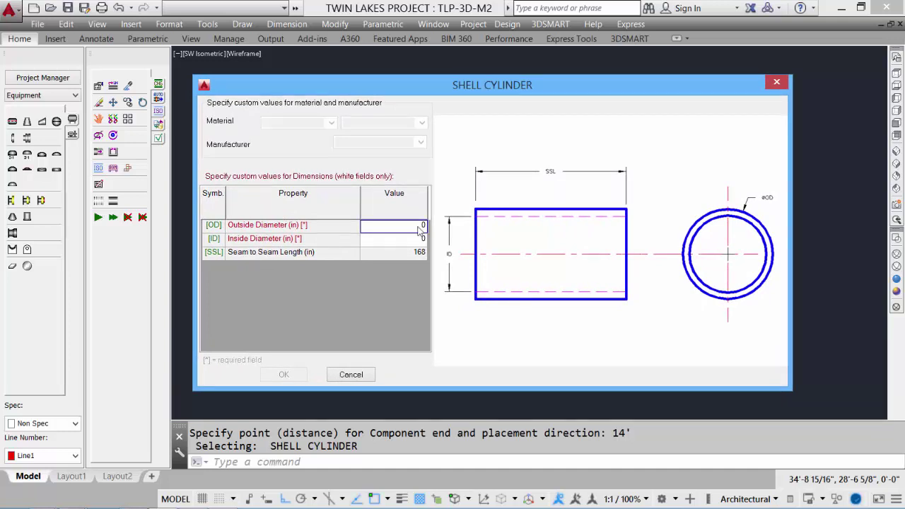
{"action": "type", "text": "48"}
{"action": "left_click", "coordinate": [420, 242]}
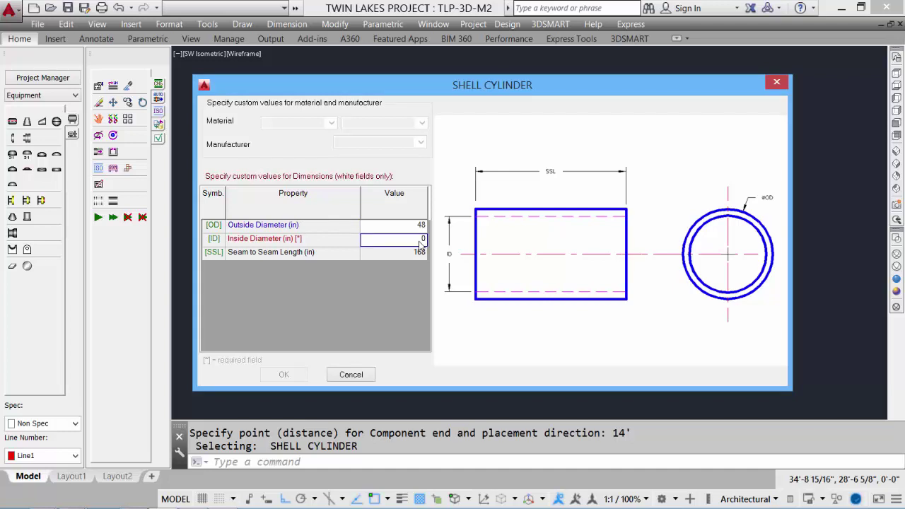
{"action": "type", "text": "44"}
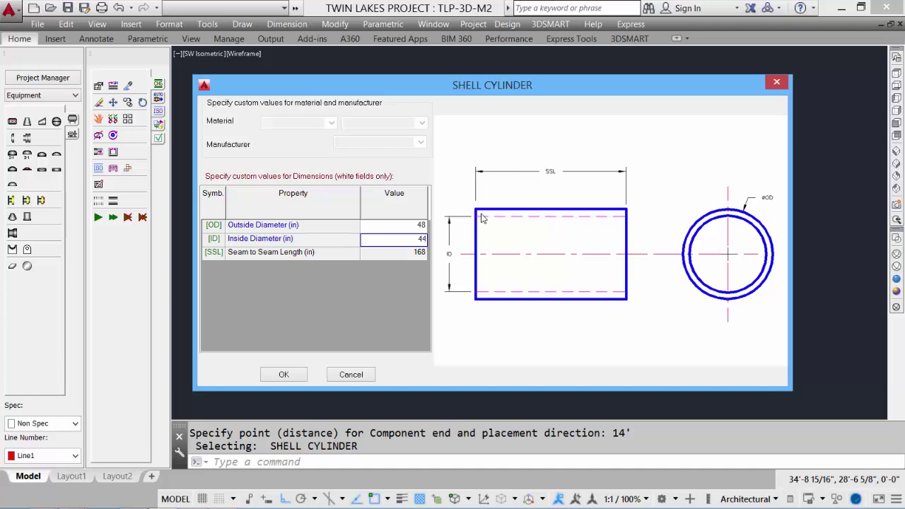
{"action": "left_click", "coordinate": [284, 375]}
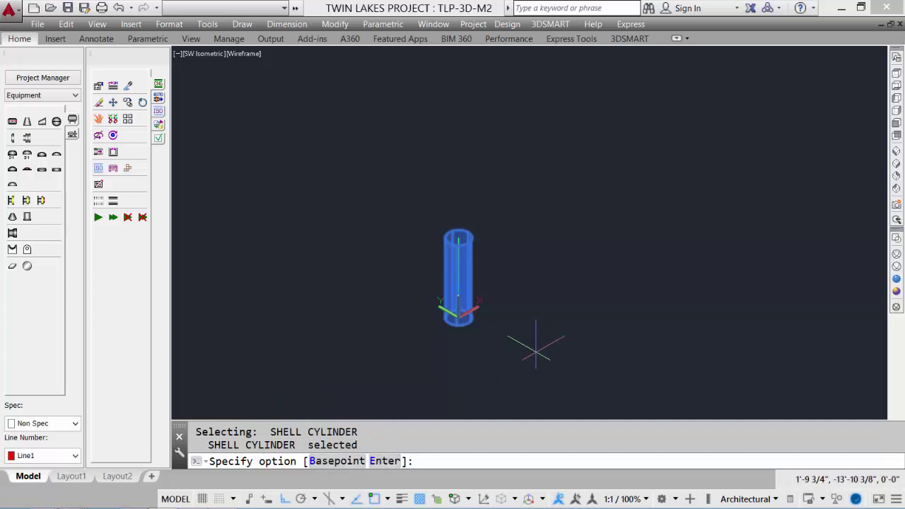
{"action": "key", "text": "Return"}
Step: Inspect the upper end of the shell in the Realistic visual style and return the display to 2D Wireframe
{"action": "scroll", "coordinate": [515, 357], "scroll_direction": "up", "scroll_amount": 3}
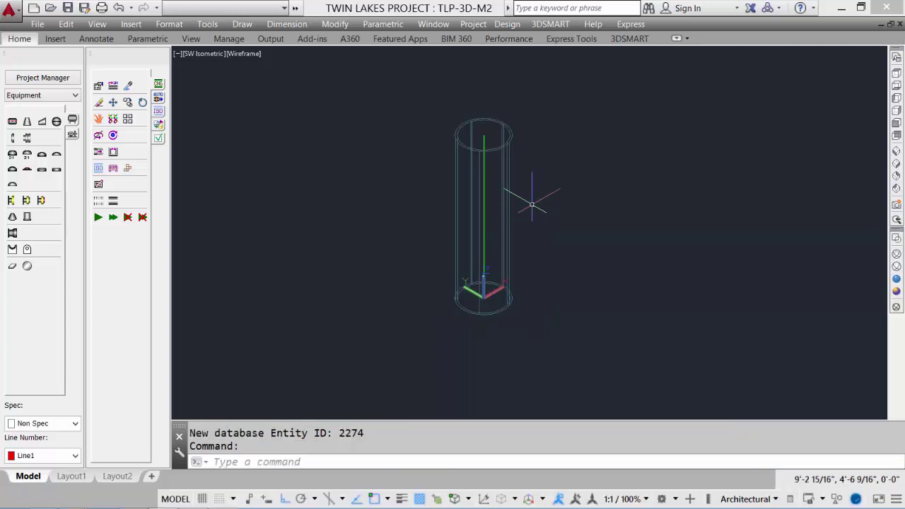
{"action": "left_click", "coordinate": [897, 279]}
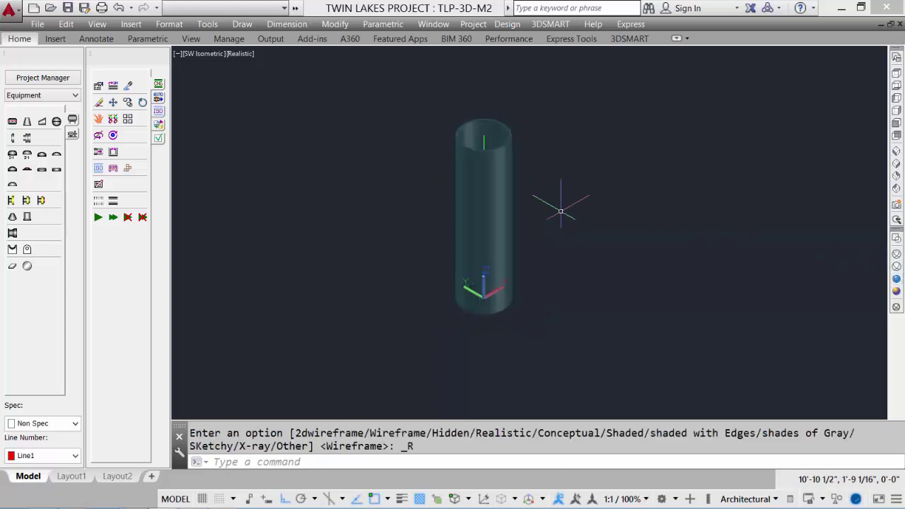
{"action": "scroll", "coordinate": [552, 198], "scroll_direction": "up", "scroll_amount": 4}
{"action": "middle_click_drag", "start_coordinate": [534, 181], "coordinate": [572, 273]}
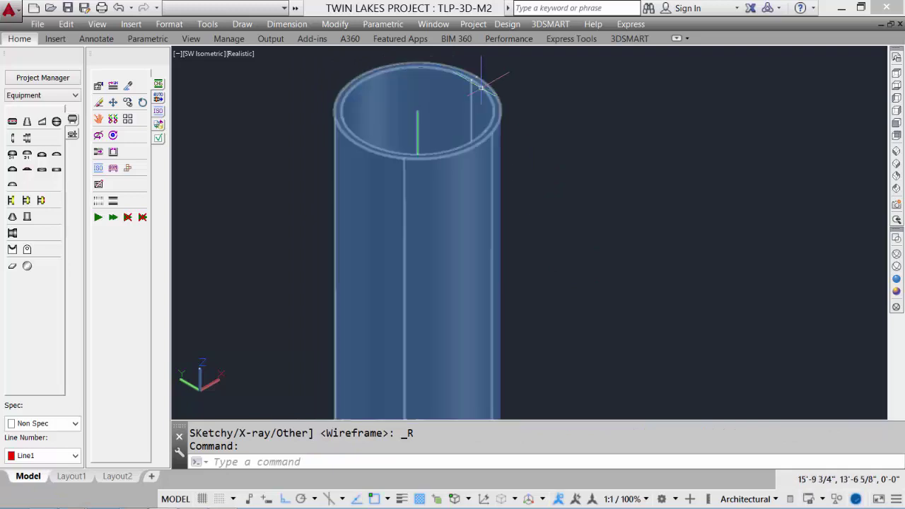
{"action": "left_click", "coordinate": [897, 241]}
{"action": "scroll", "coordinate": [639, 219], "scroll_direction": "down", "scroll_amount": 3}
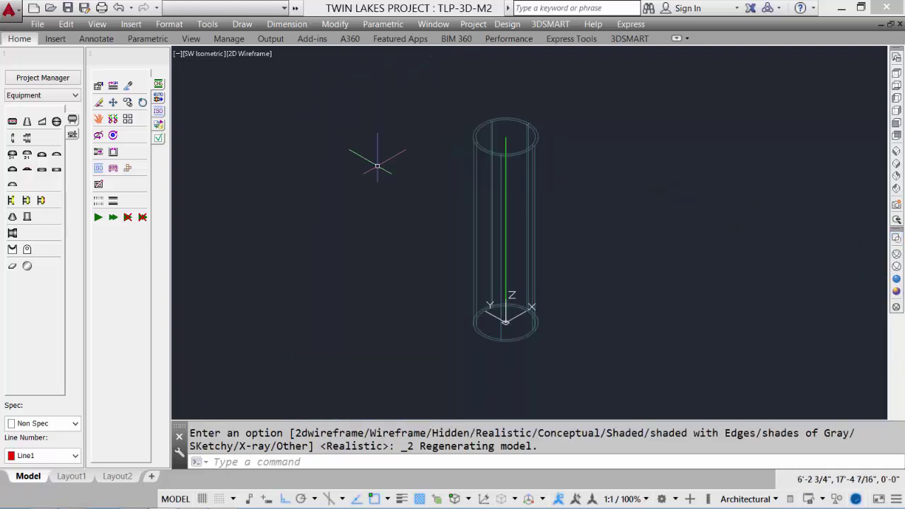
Step: Attach flanged 2:1 semi-elliptical heads with 2 in thickness and 2 in straight flange to the top and bottom ends of the shell
{"action": "left_click", "coordinate": [12, 155]}
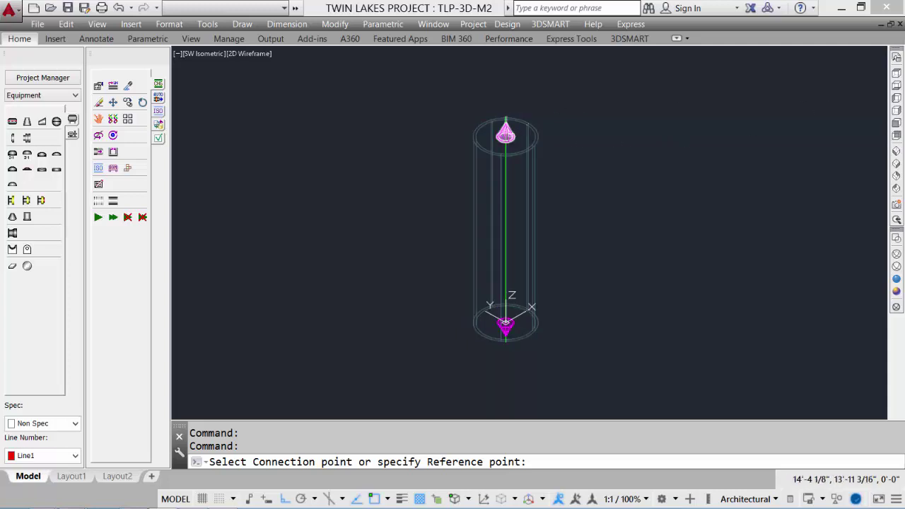
{"action": "left_click", "coordinate": [505, 133]}
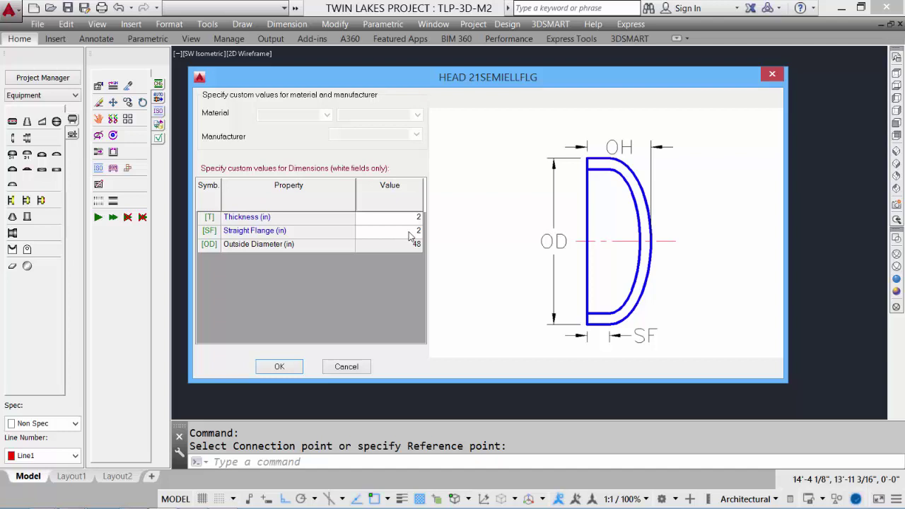
{"action": "left_click", "coordinate": [292, 366]}
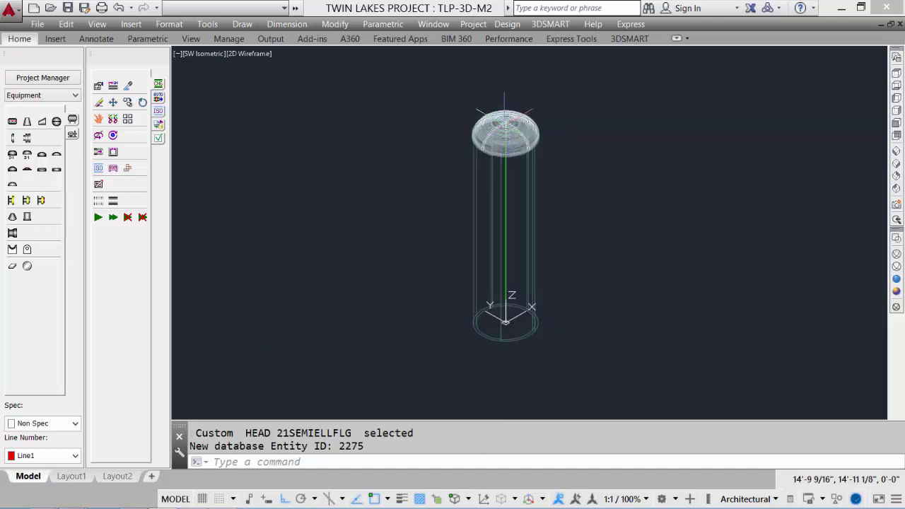
{"action": "left_click", "coordinate": [13, 157]}
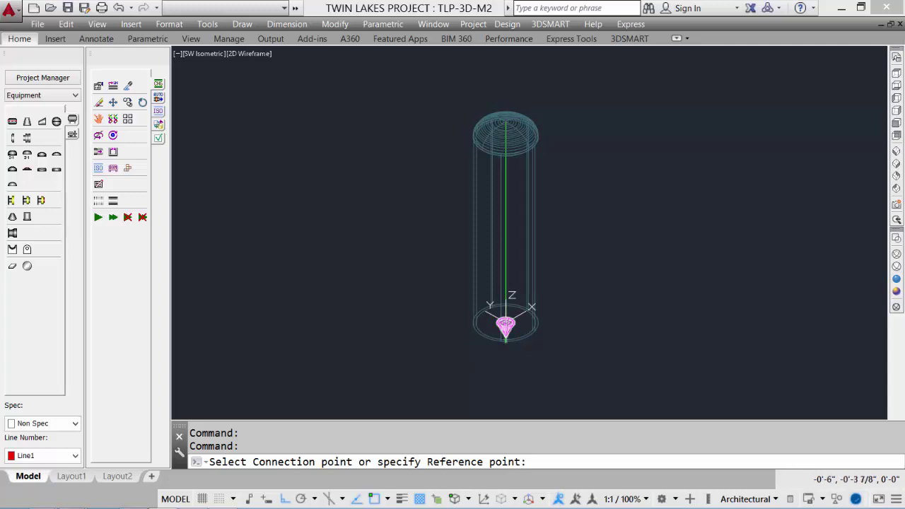
{"action": "left_click", "coordinate": [506, 327]}
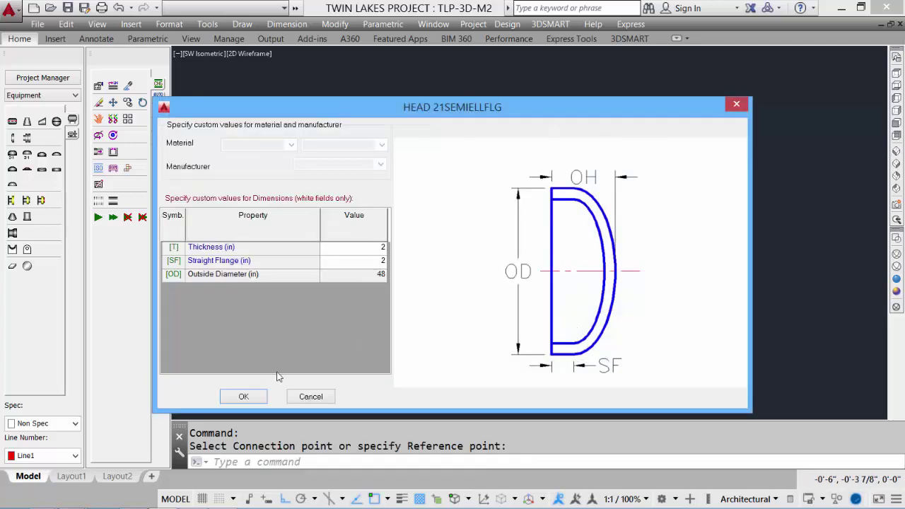
{"action": "left_click", "coordinate": [241, 397]}
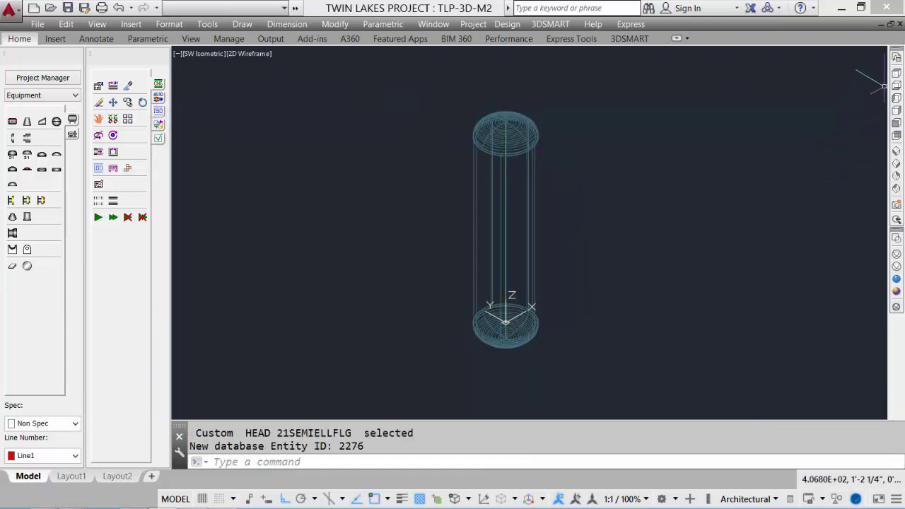
Step: Examine the headed vessel in Top, Front and SE Isometric views with Realistic shading, ending in 2D Wireframe
{"action": "left_click", "coordinate": [897, 73]}
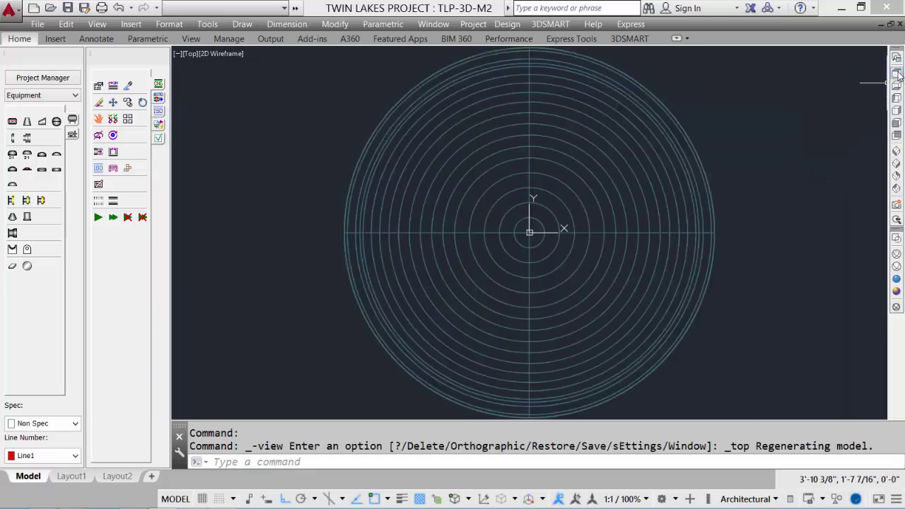
{"action": "left_click", "coordinate": [897, 123]}
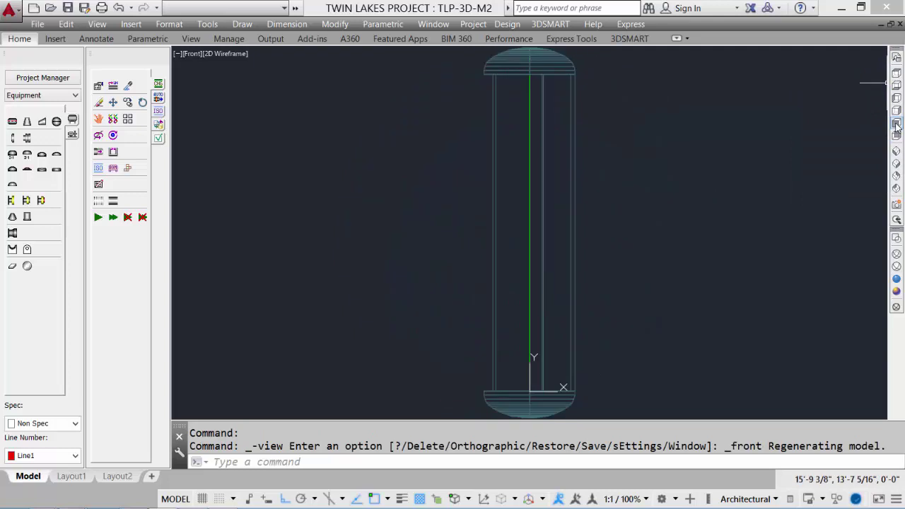
{"action": "left_click", "coordinate": [897, 280]}
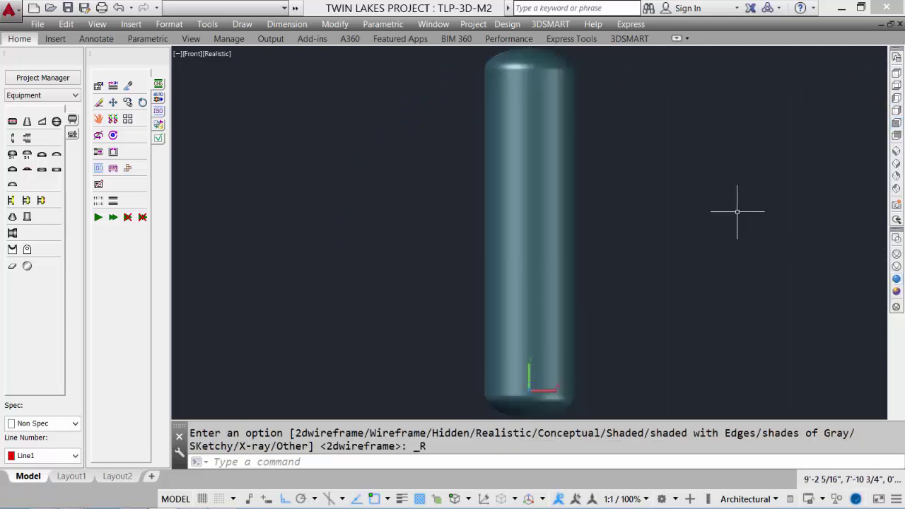
{"action": "scroll", "coordinate": [737, 202], "scroll_direction": "down", "scroll_amount": 1}
{"action": "left_click", "coordinate": [897, 164]}
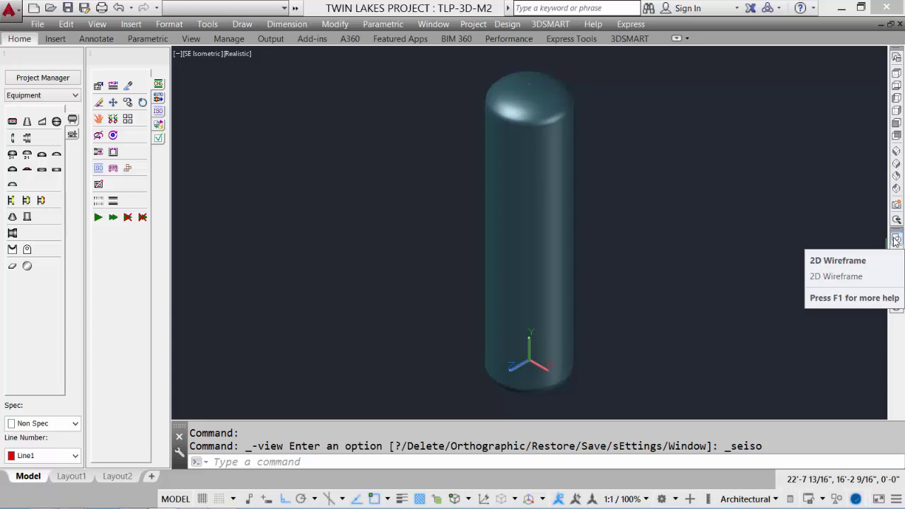
{"action": "left_click", "coordinate": [897, 240]}
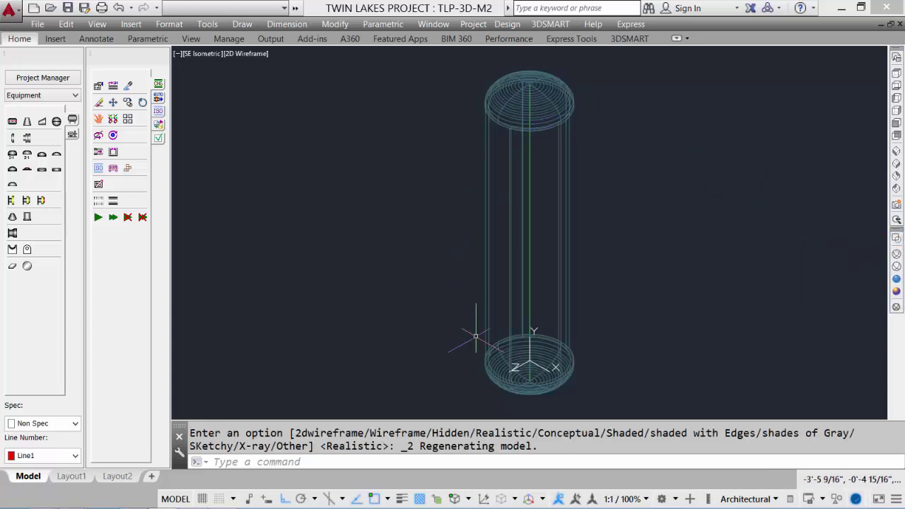
{"action": "middle_click_drag", "start_coordinate": [390, 222], "coordinate": [363, 199]}
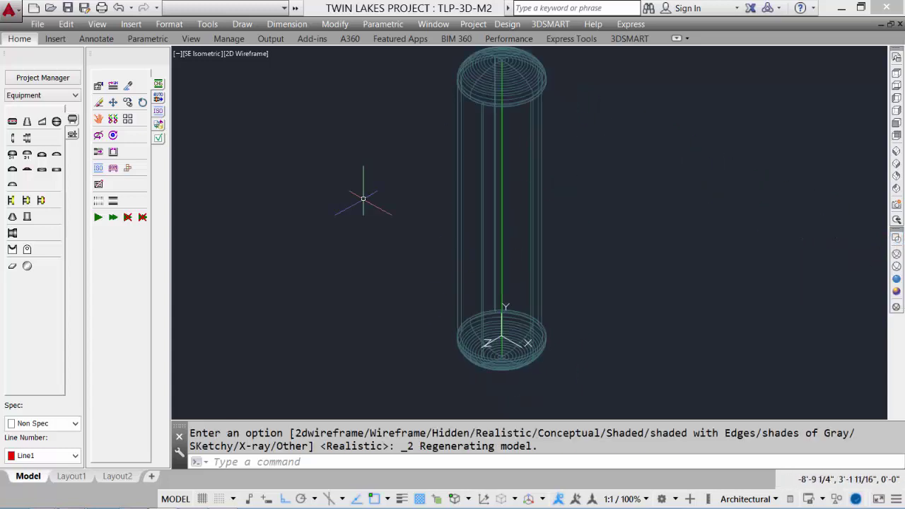
Step: Add a straight skirt to the vessel's bottom head with a 72 in seam-to-bottom height and a 60 in base diameter
{"action": "left_click", "coordinate": [28, 218]}
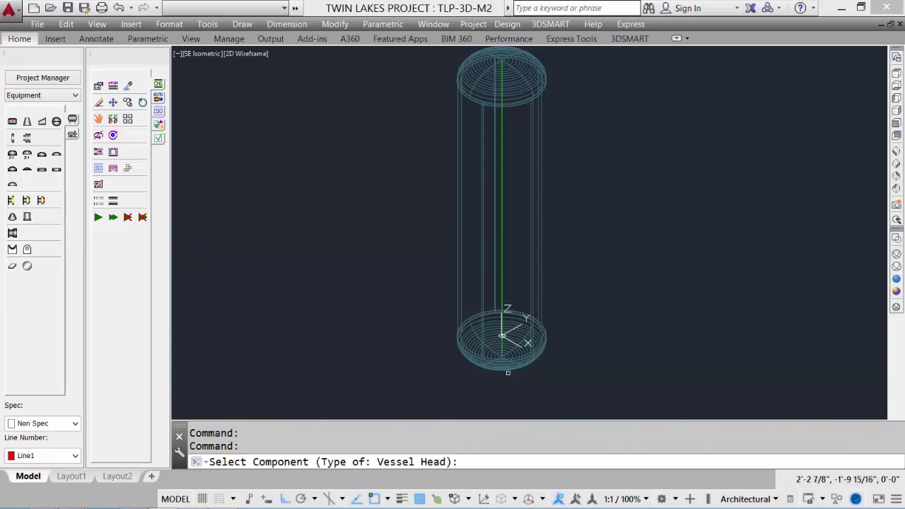
{"action": "left_click", "coordinate": [476, 340]}
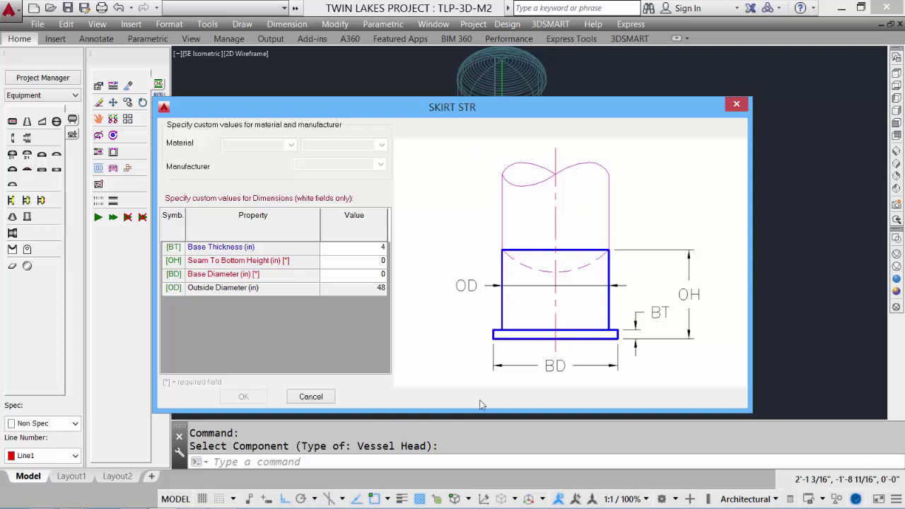
{"action": "left_click", "coordinate": [379, 259]}
{"action": "left_click", "coordinate": [374, 274]}
{"action": "type", "text": "60"}
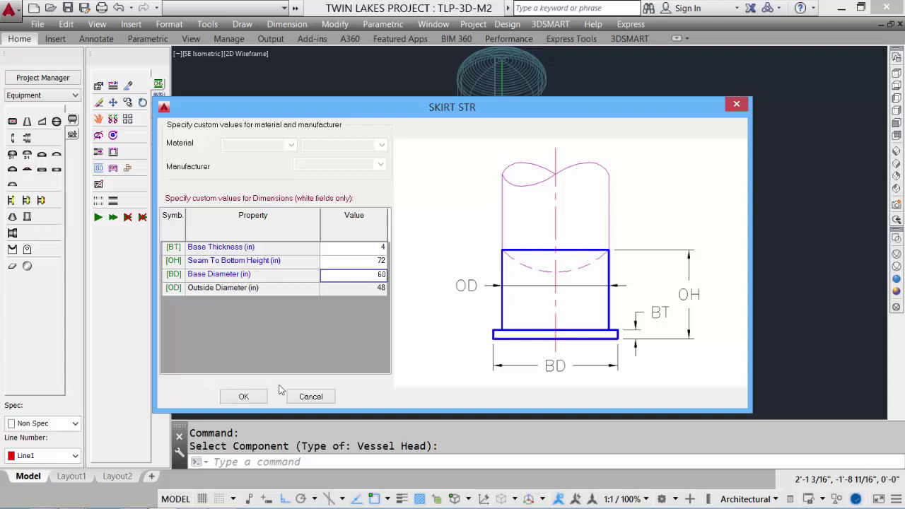
{"action": "left_click", "coordinate": [244, 397]}
Step: Review the skirt in the Realistic style, restore 2D Wireframe with the whole vessel in view, and save the drawing
{"action": "scroll", "coordinate": [534, 336], "scroll_direction": "up", "scroll_amount": 2}
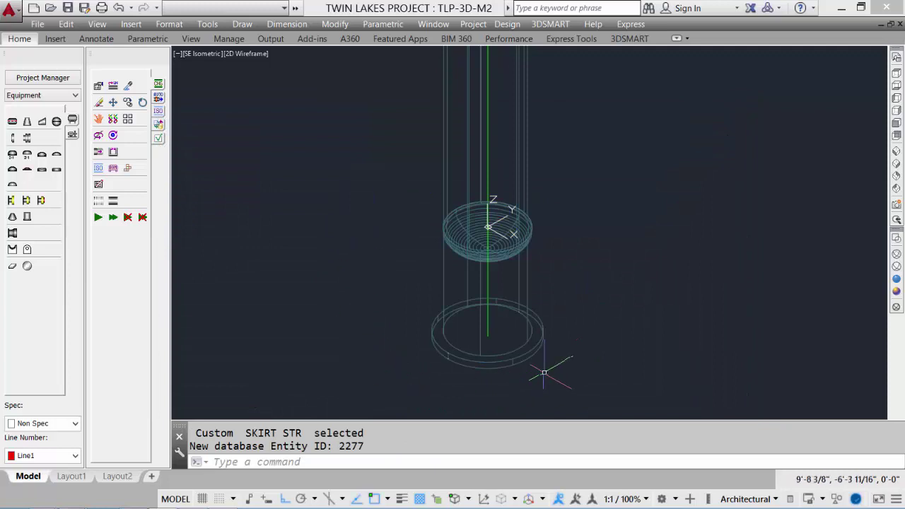
{"action": "left_click", "coordinate": [897, 279]}
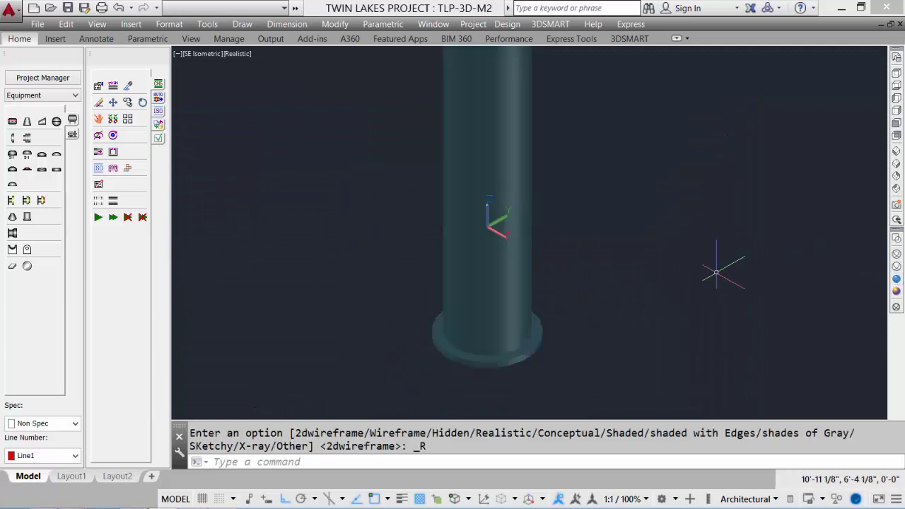
{"action": "middle_click_drag", "start_coordinate": [546, 283], "coordinate": [561, 271], "text": "shift"}
{"action": "left_click", "coordinate": [897, 240]}
{"action": "middle_click", "coordinate": [628, 301]}
{"action": "middle_click", "coordinate": [628, 300]}
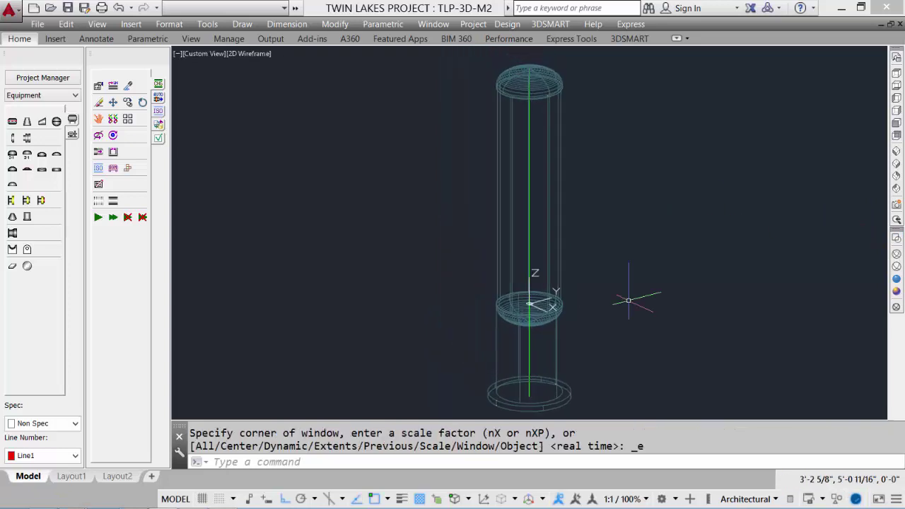
{"action": "left_click", "coordinate": [67, 9]}
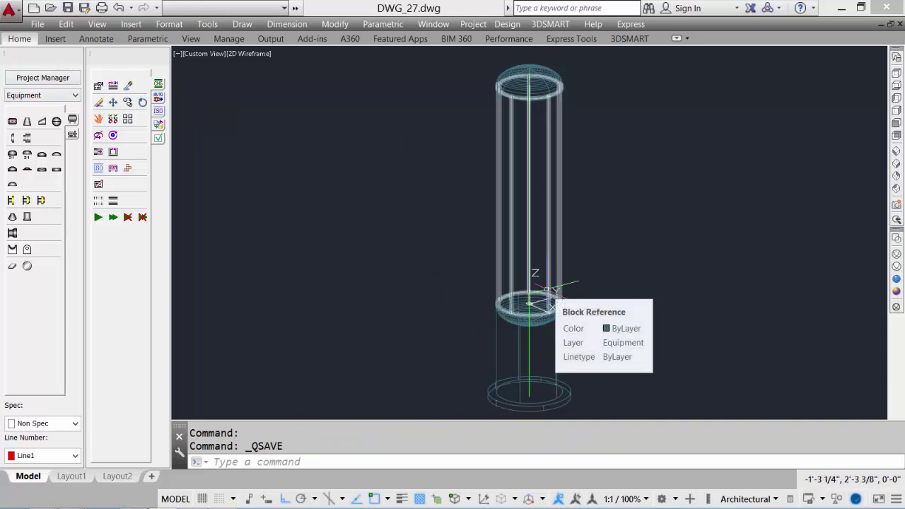
Step: Add a 6 in, 150# raised-face nozzle to the shell 8 ft above its bottom end, with an 8 in external projection
{"action": "left_click", "coordinate": [27, 201]}
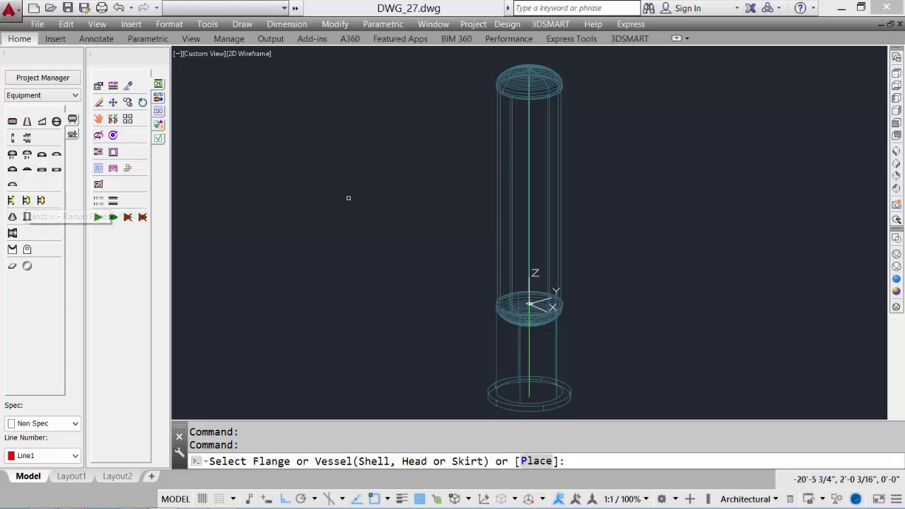
{"action": "left_click", "coordinate": [528, 243]}
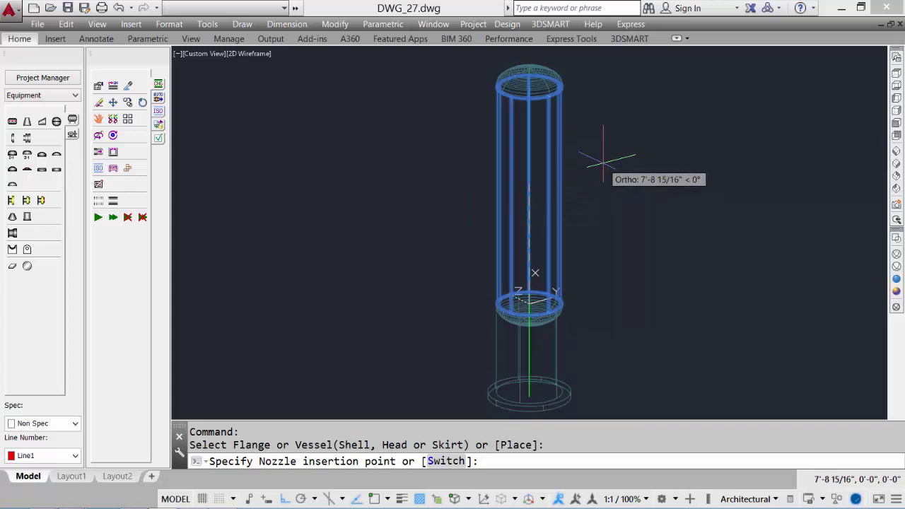
{"action": "key", "text": "Return"}
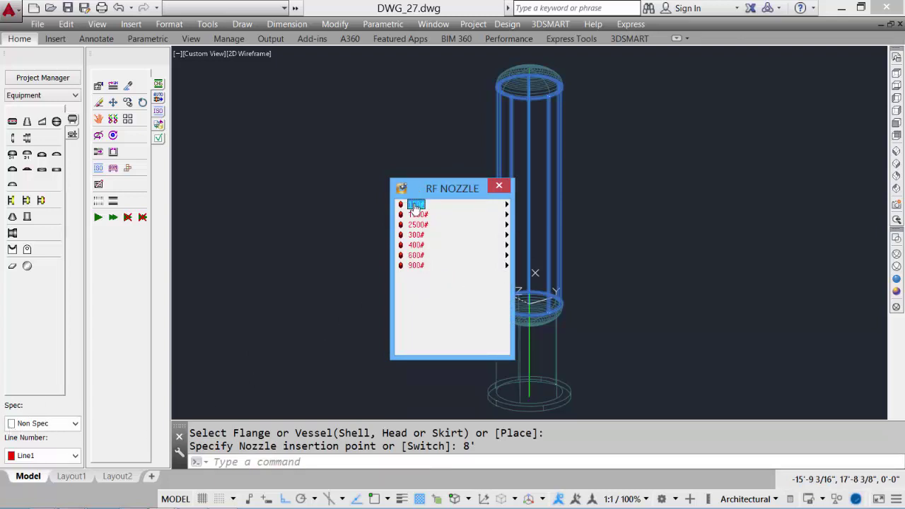
{"action": "mouse_move", "coordinate": [416, 205]}
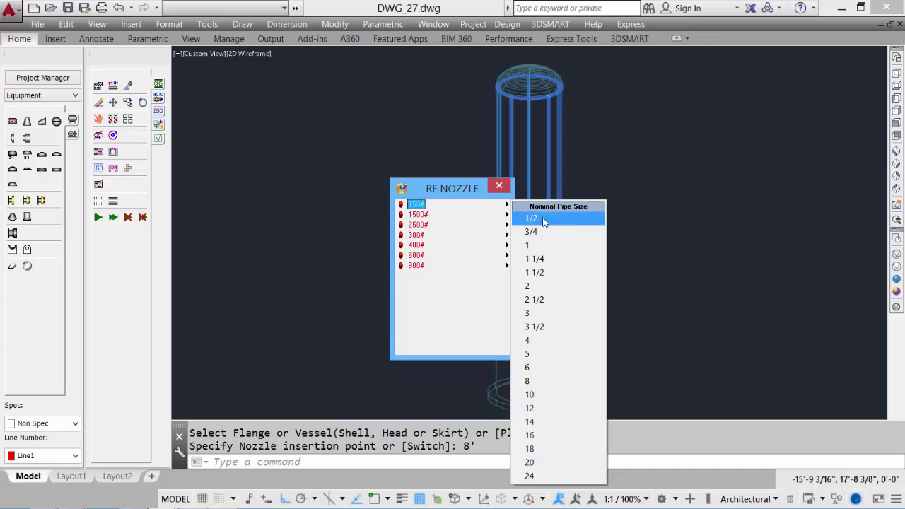
{"action": "left_click", "coordinate": [547, 367]}
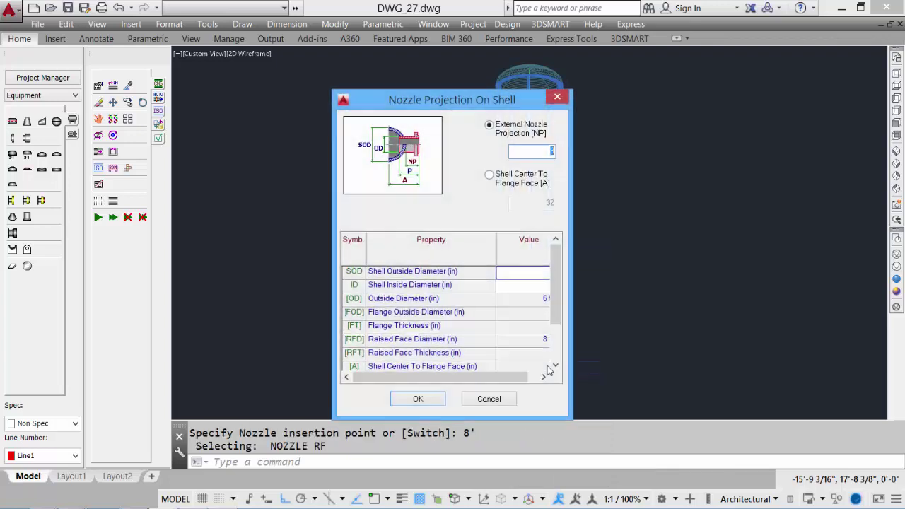
{"action": "left_click_drag", "start_coordinate": [488, 379], "coordinate": [511, 380]}
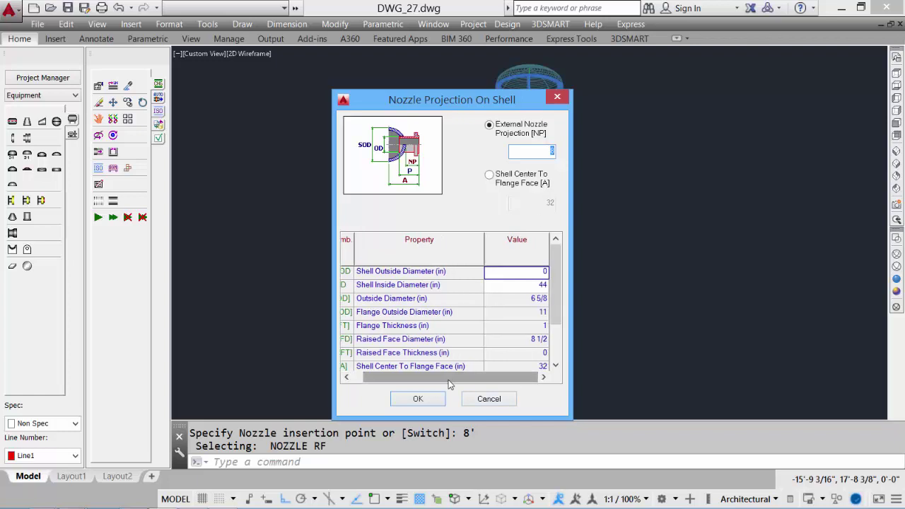
{"action": "left_click", "coordinate": [432, 401]}
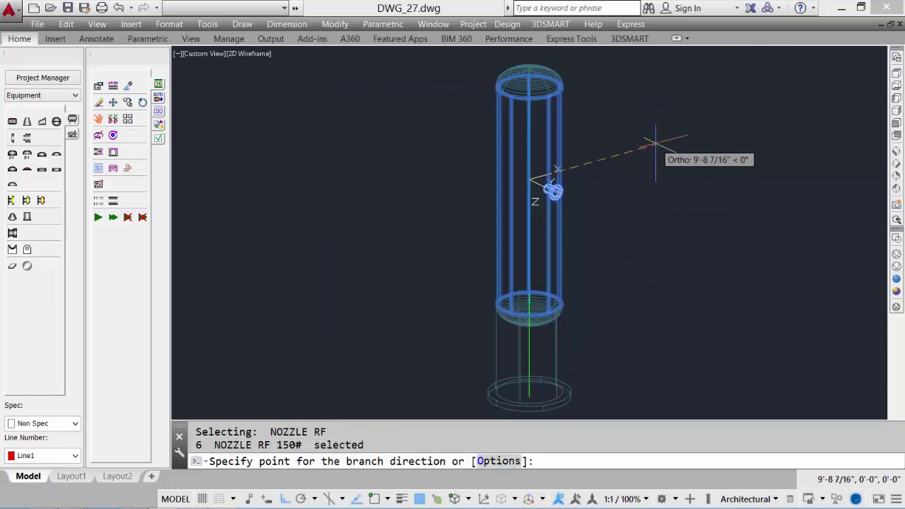
Step: Place the shell nozzle with its branch at 90°, and check it in Top, Front and SE Isometric views
{"action": "left_click", "coordinate": [657, 143]}
{"action": "left_click", "coordinate": [434, 135]}
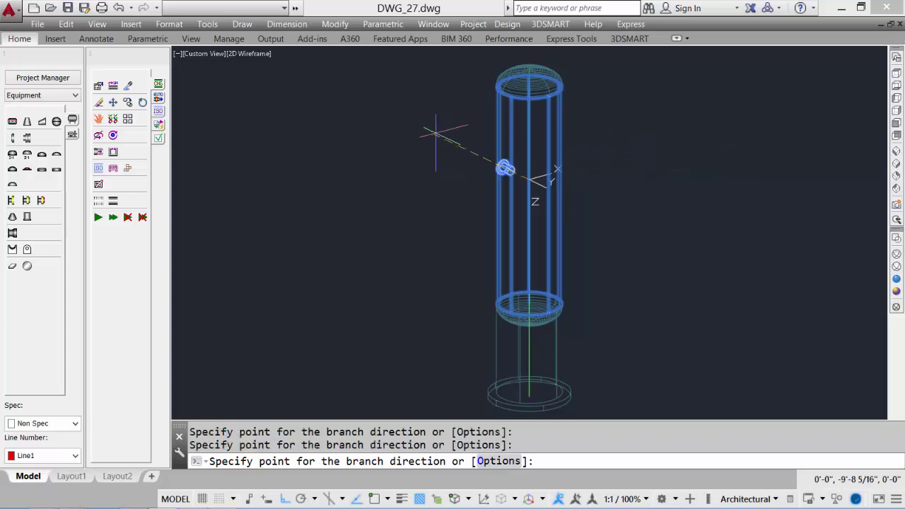
{"action": "left_click", "coordinate": [427, 239]}
{"action": "left_click", "coordinate": [681, 261]}
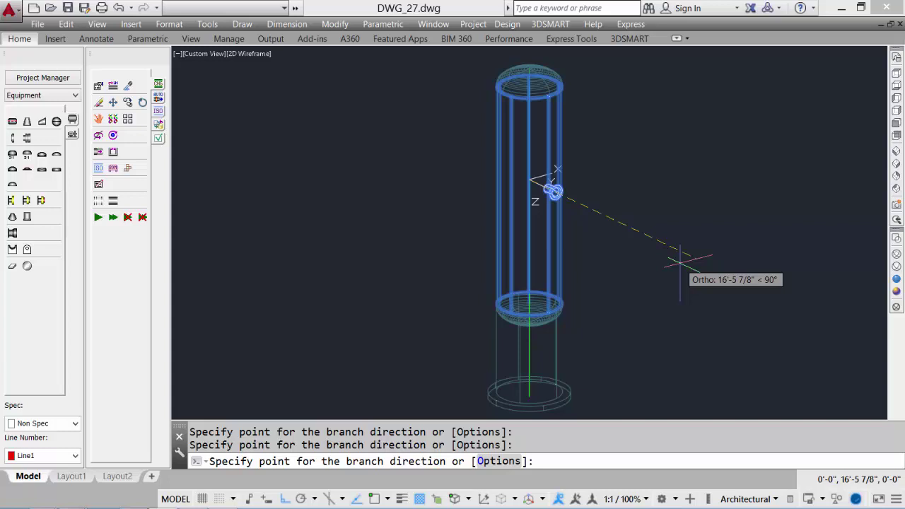
{"action": "key", "text": "Return"}
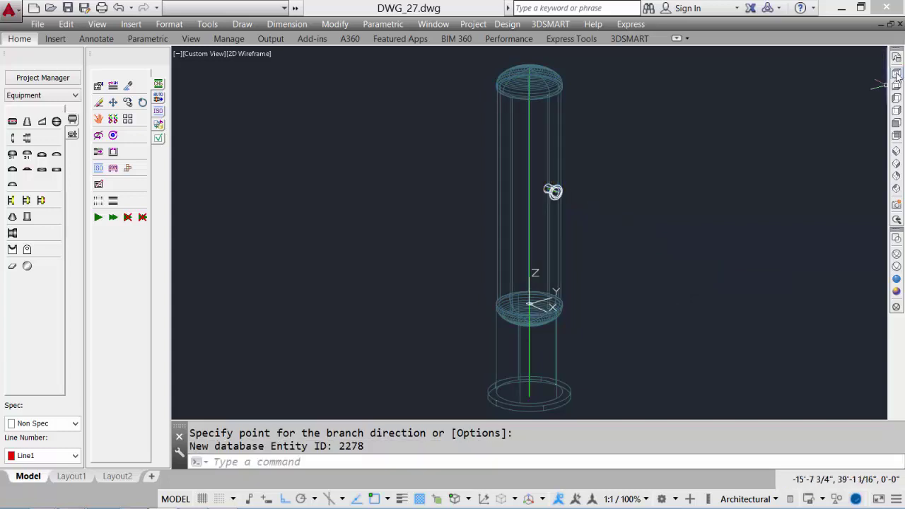
{"action": "left_click", "coordinate": [897, 75]}
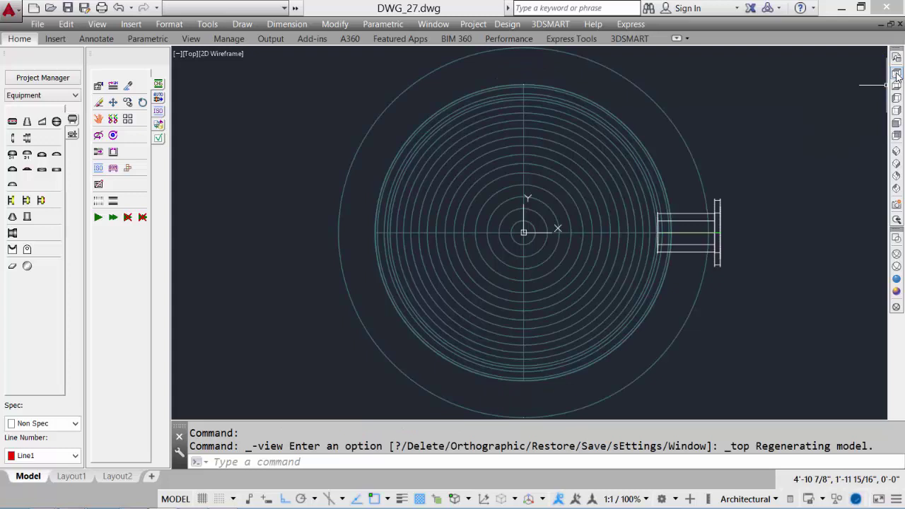
{"action": "left_click", "coordinate": [897, 122]}
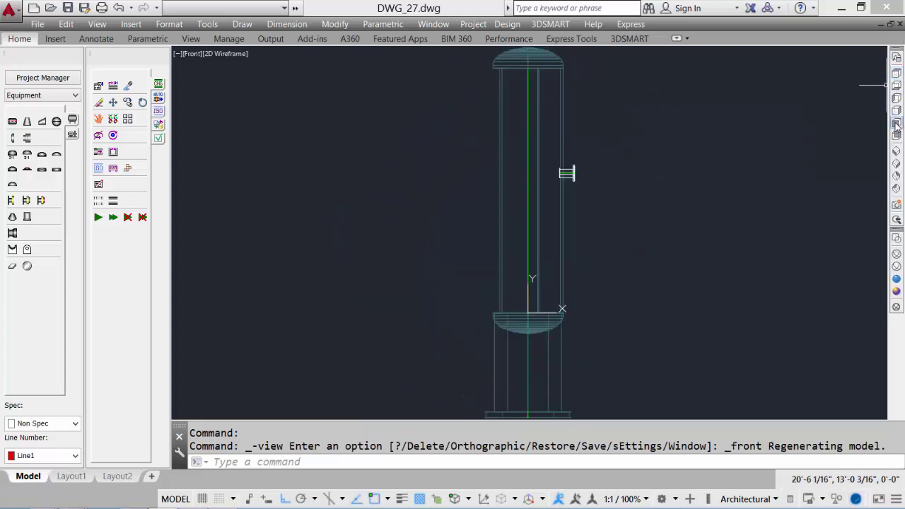
{"action": "left_click", "coordinate": [897, 164]}
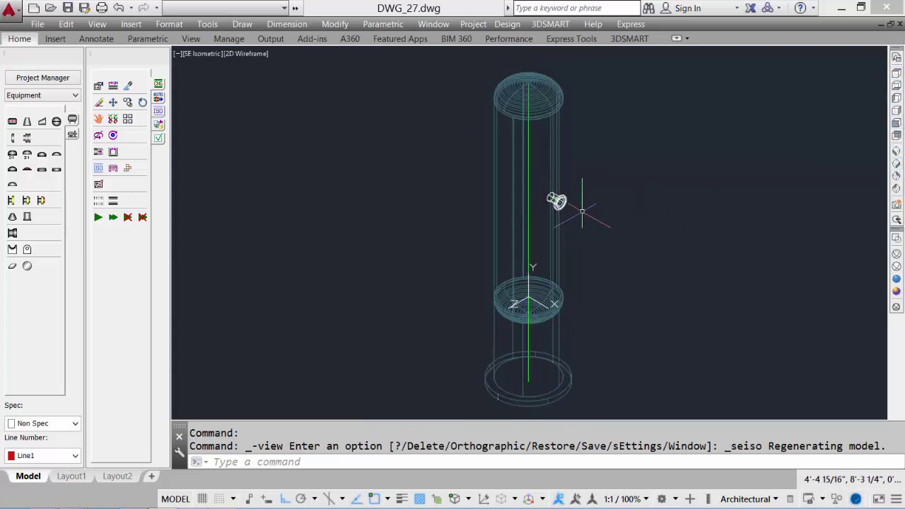
Step: Add a centred 4 in, 150# raised-face nozzle to the top head with a 6 in external projection and 0 offset
{"action": "scroll", "coordinate": [588, 194], "scroll_direction": "up", "scroll_amount": 2}
{"action": "left_click", "coordinate": [26, 201]}
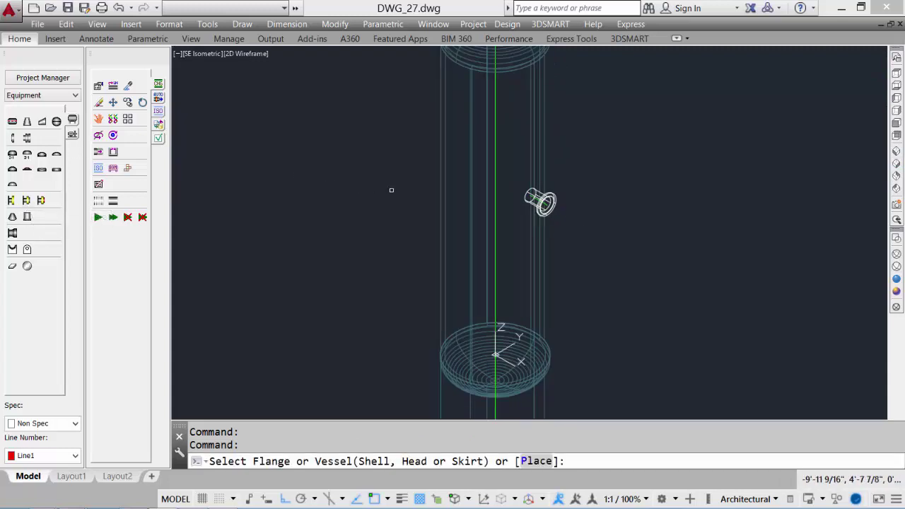
{"action": "middle_click_drag", "start_coordinate": [390, 190], "coordinate": [412, 329]}
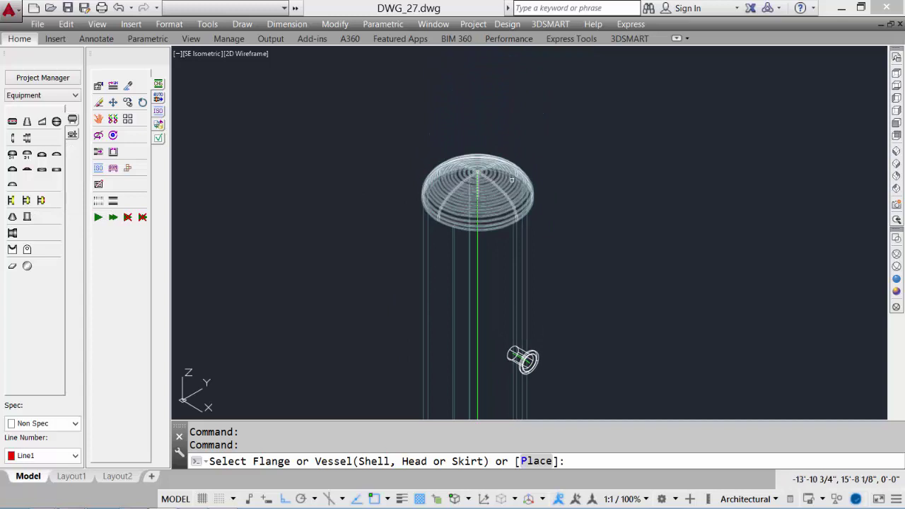
{"action": "left_click", "coordinate": [488, 181]}
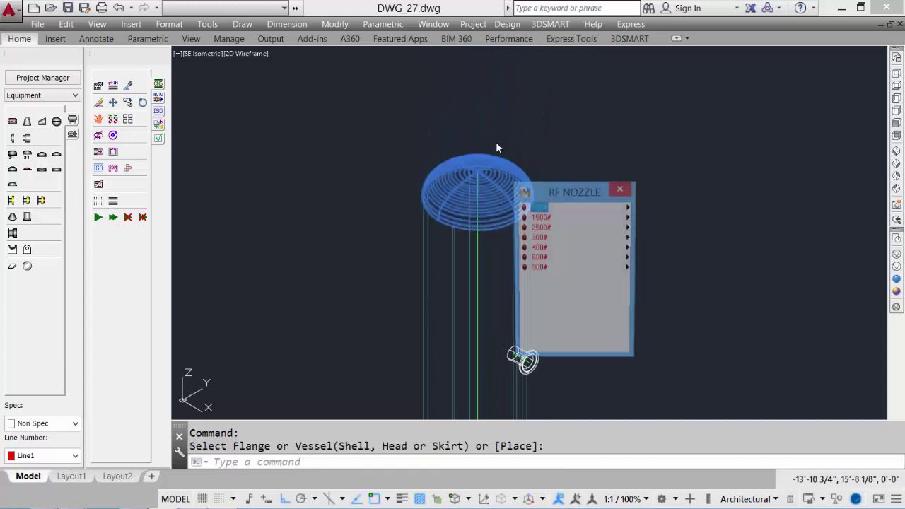
{"action": "left_click", "coordinate": [536, 211]}
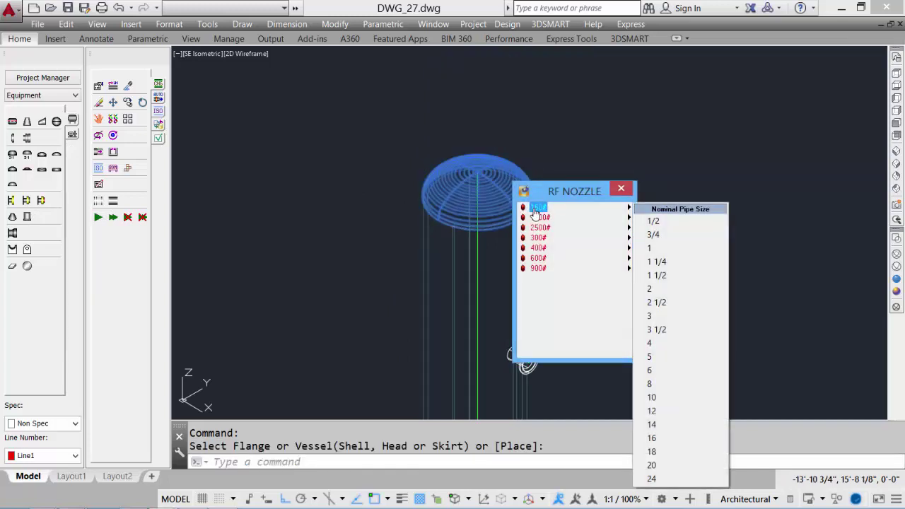
{"action": "left_click", "coordinate": [670, 344]}
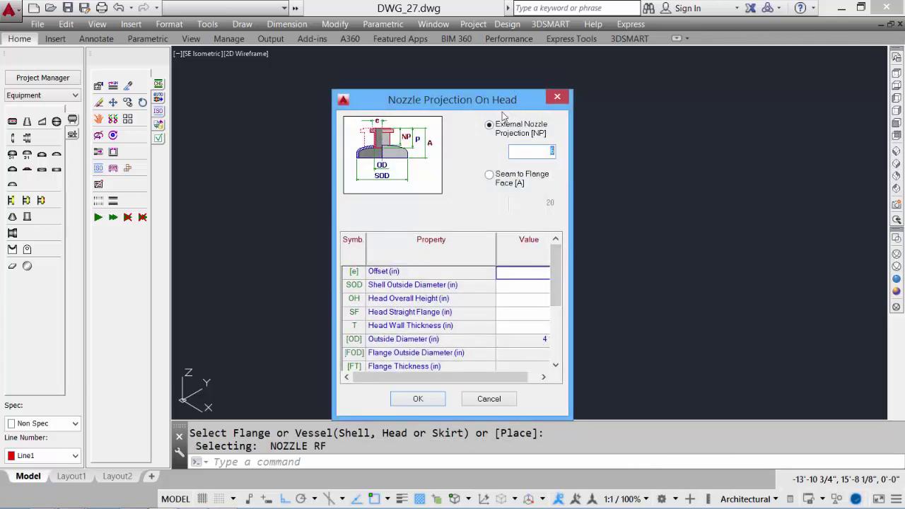
{"action": "left_click_drag", "start_coordinate": [462, 379], "coordinate": [439, 375]}
{"action": "left_click", "coordinate": [543, 378]}
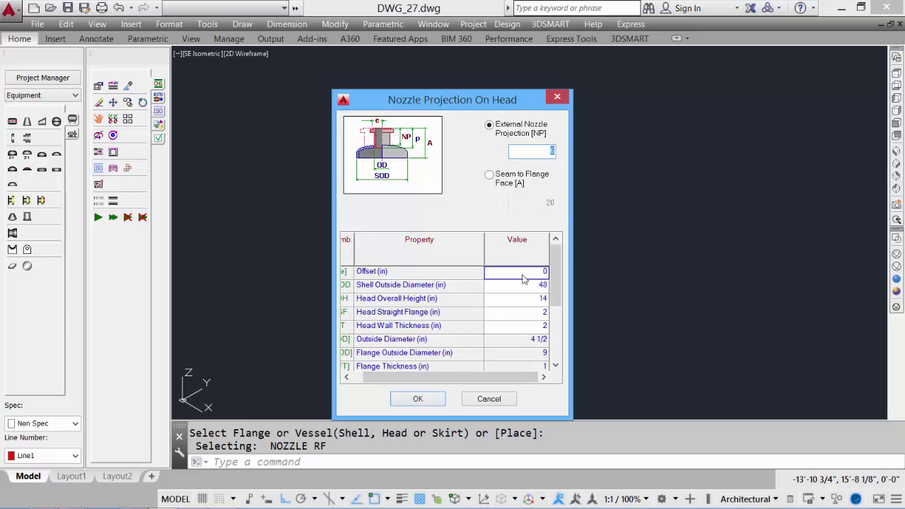
{"action": "left_click", "coordinate": [418, 400]}
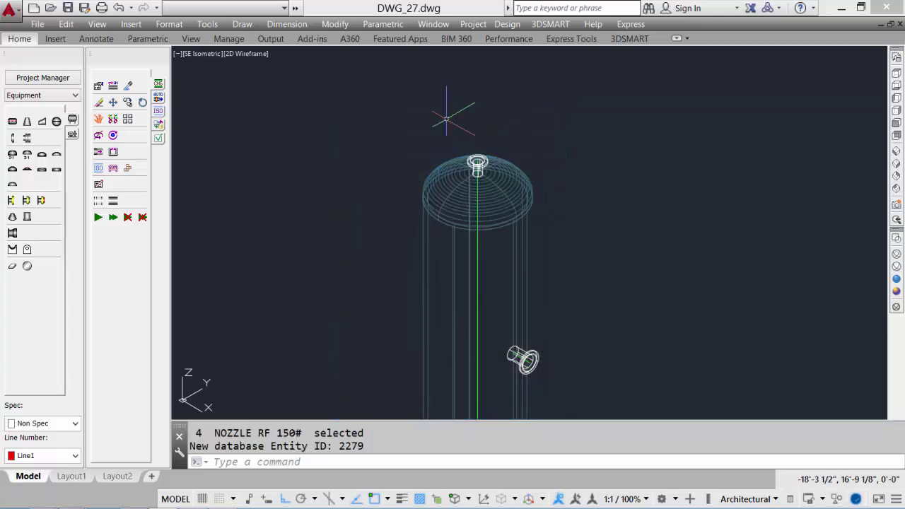
Step: Add a 4 in, 150# raised-face nozzle to the skirt 4 ft below its seam, with a 6 in projection and branch at 0°
{"action": "scroll", "coordinate": [588, 208], "scroll_direction": "down", "scroll_amount": 2}
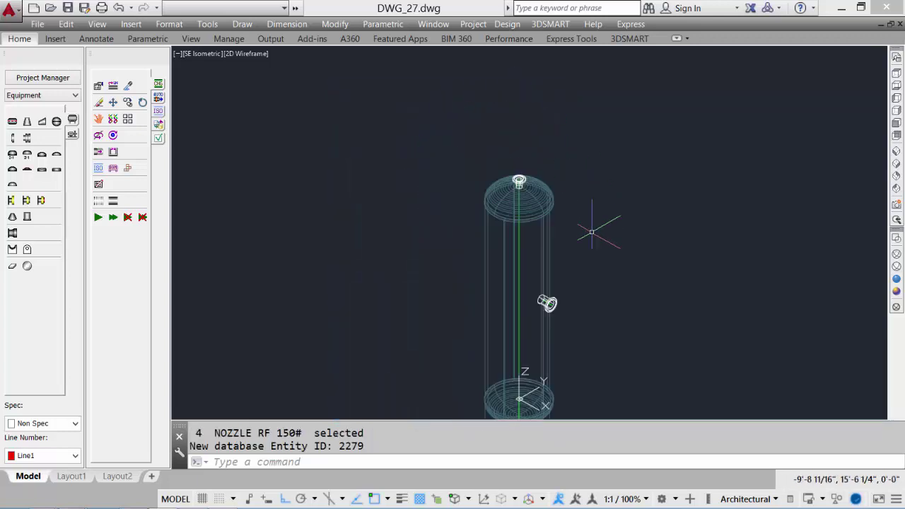
{"action": "middle_click_drag", "start_coordinate": [609, 260], "coordinate": [587, 125]}
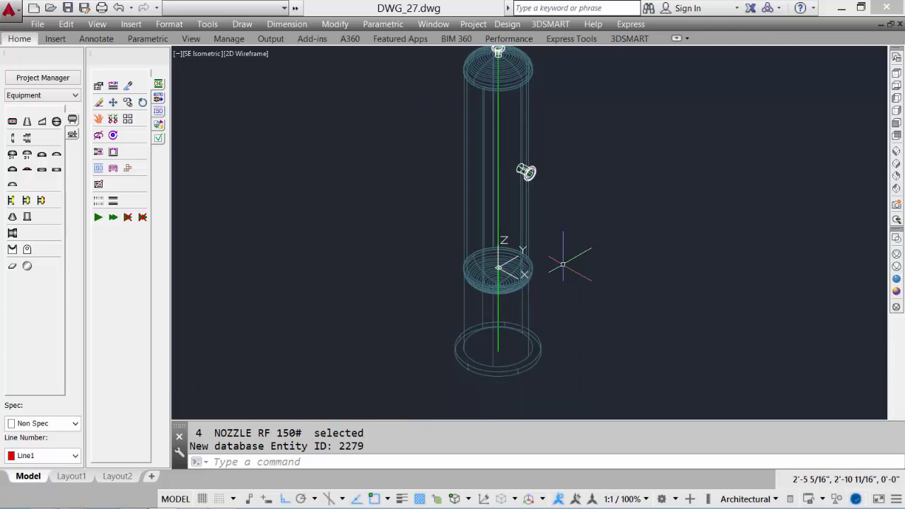
{"action": "left_click", "coordinate": [26, 201]}
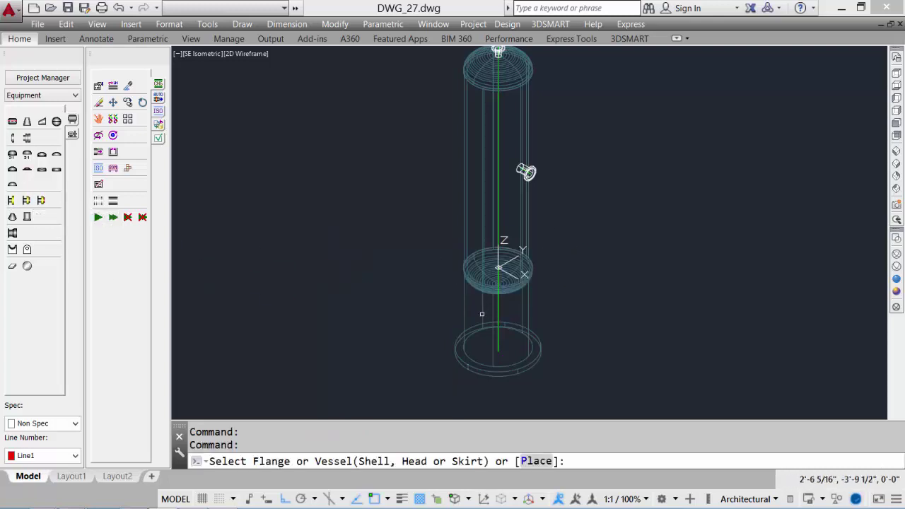
{"action": "left_click", "coordinate": [464, 323]}
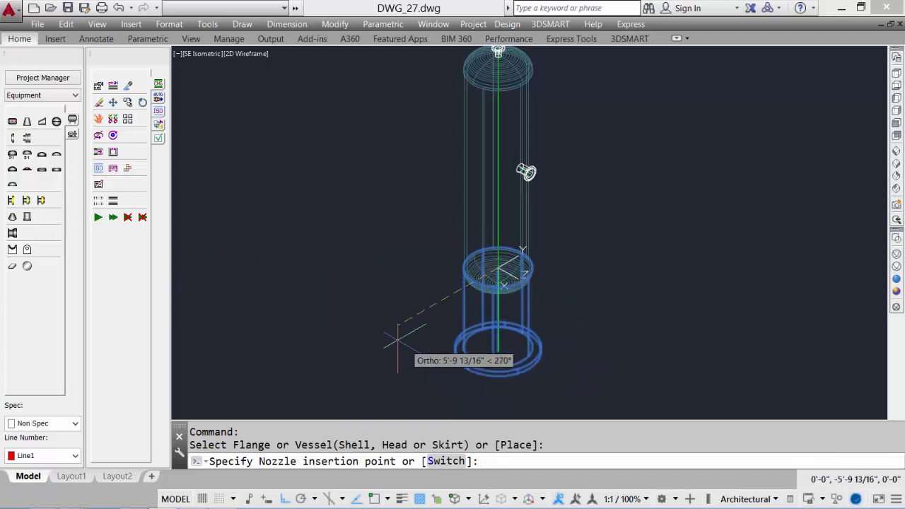
{"action": "middle_click_drag", "start_coordinate": [550, 330], "coordinate": [561, 290]}
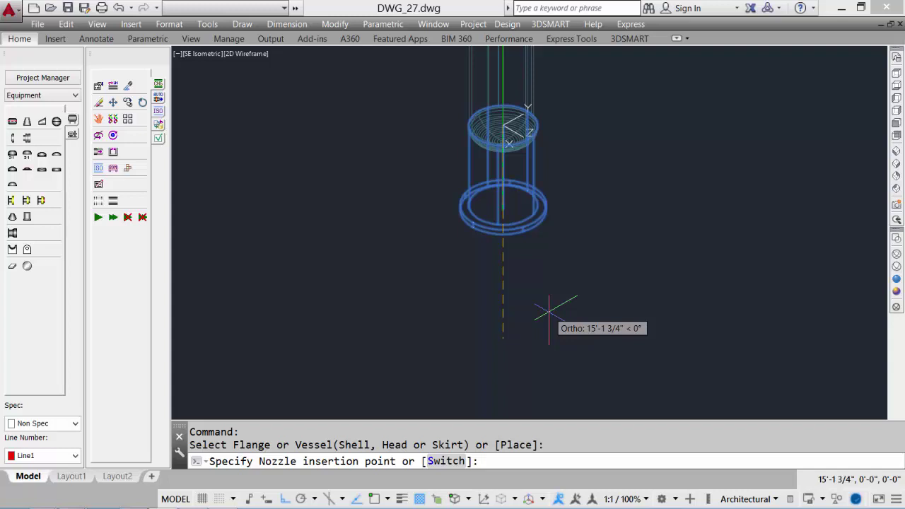
{"action": "type", "text": "4'"}
{"action": "key", "text": "Return"}
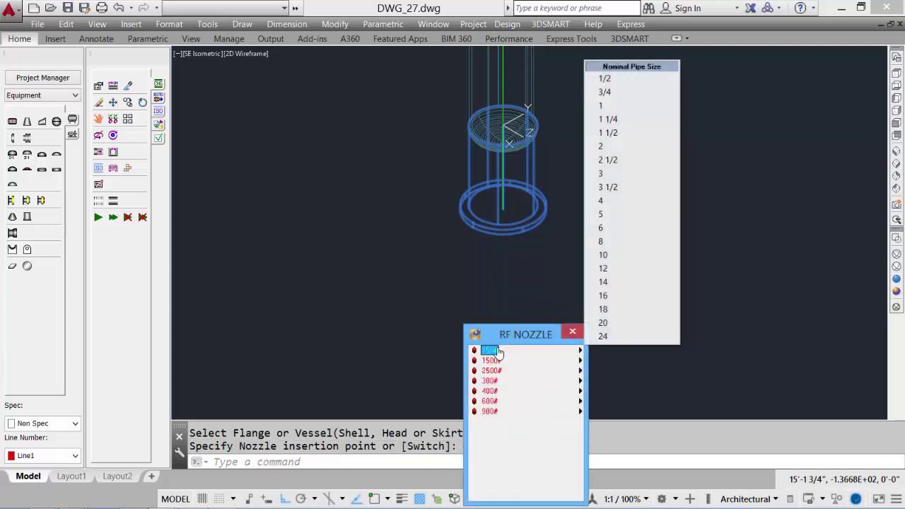
{"action": "left_click", "coordinate": [649, 202]}
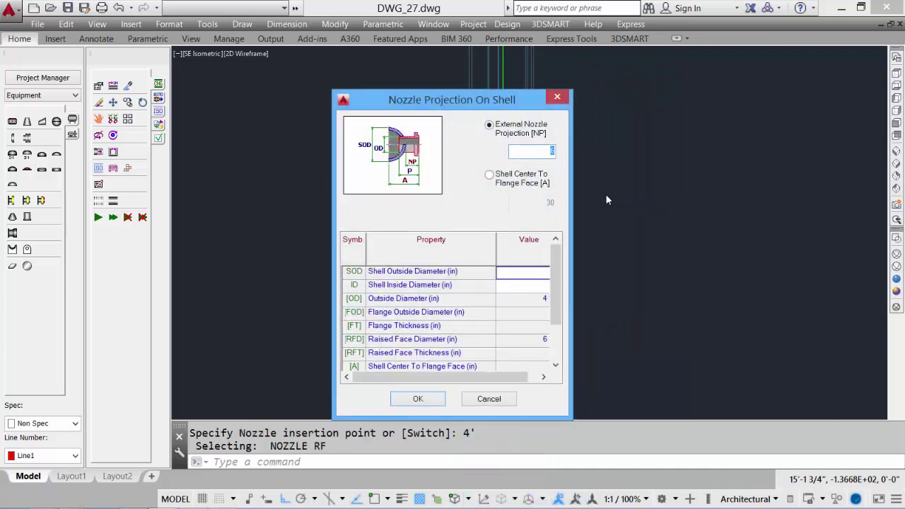
{"action": "left_click", "coordinate": [419, 399]}
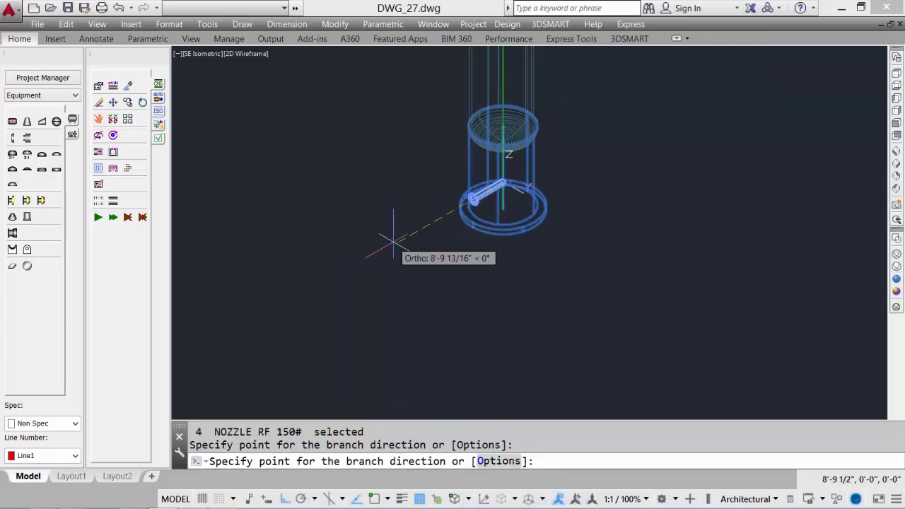
{"action": "left_click", "coordinate": [607, 254]}
{"action": "left_click", "coordinate": [401, 250]}
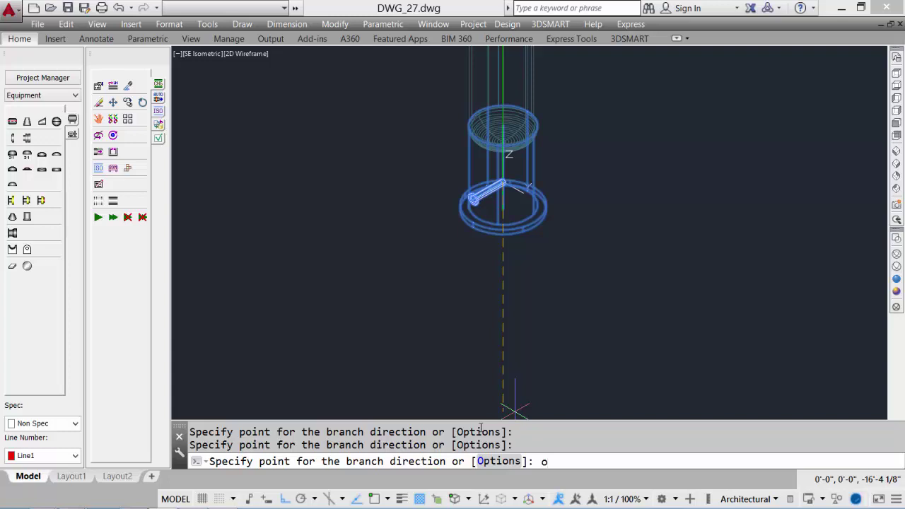
Step: Rotate the skirt nozzle's branch direction by 45° using the Rotate option
{"action": "key", "text": "Return"}
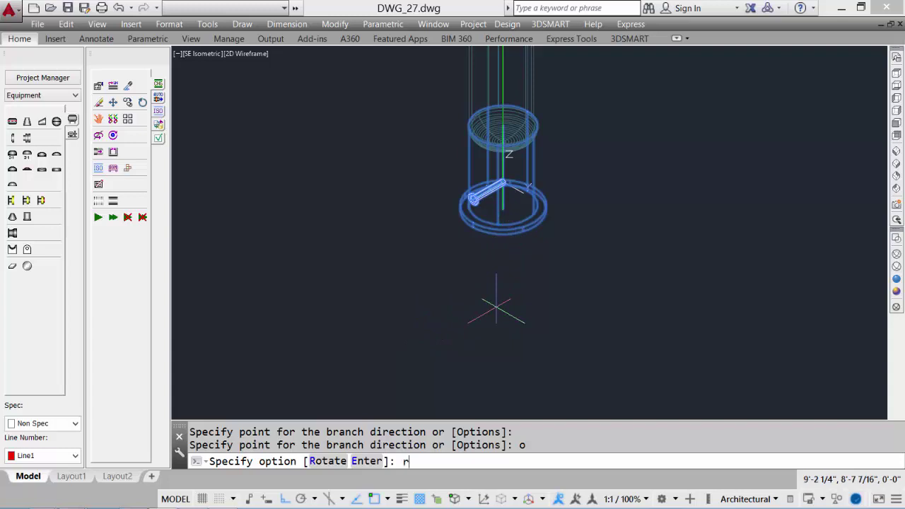
{"action": "key", "text": "Return"}
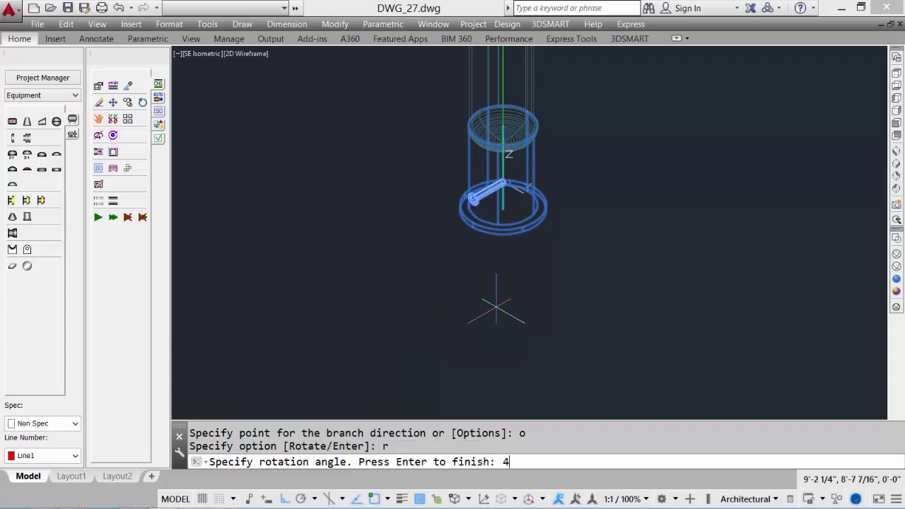
{"action": "type", "text": "45"}
{"action": "key", "text": "Return"}
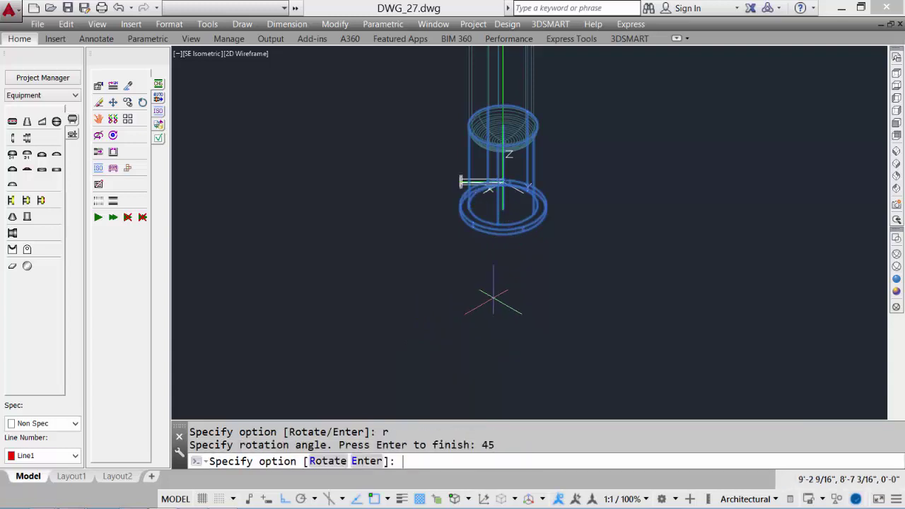
Step: Rotate the skirt nozzle's branch by -90° and again by 45°, and finish placing the nozzle
{"action": "type", "text": "-90"}
{"action": "key", "text": "Return"}
{"action": "type", "text": "r"}
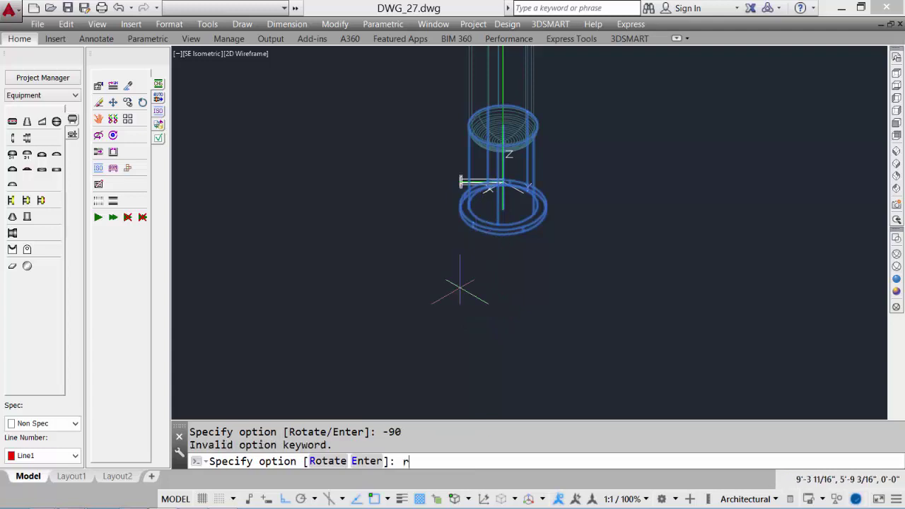
{"action": "key", "text": "Return"}
{"action": "type", "text": "-90"}
{"action": "key", "text": "Return"}
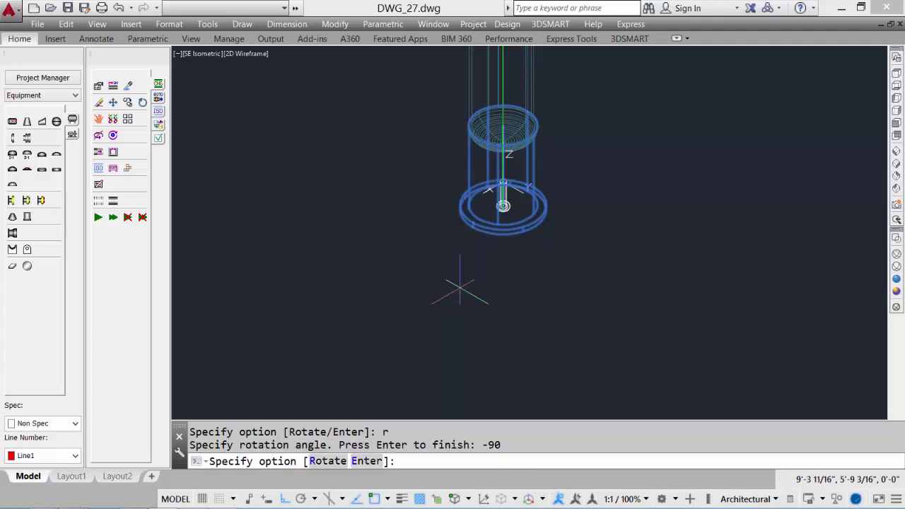
{"action": "type", "text": "r"}
{"action": "key", "text": "Return"}
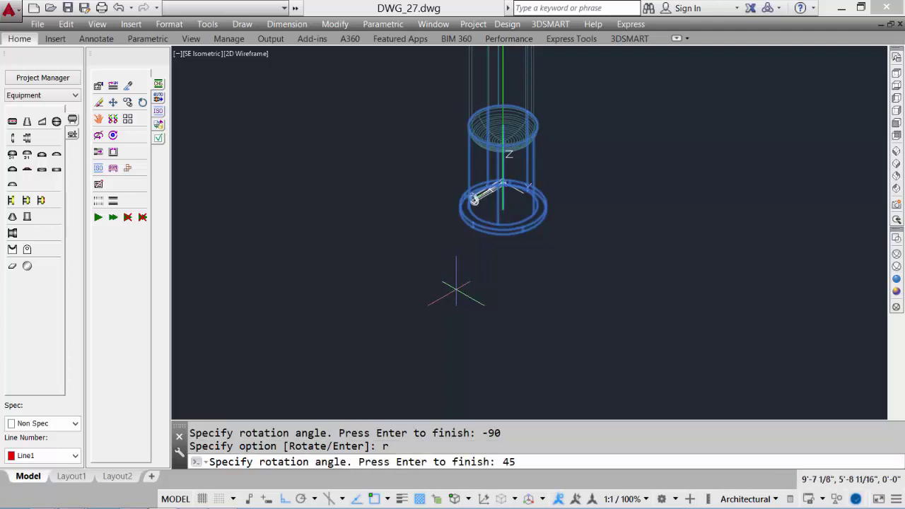
{"action": "key", "text": "Return"}
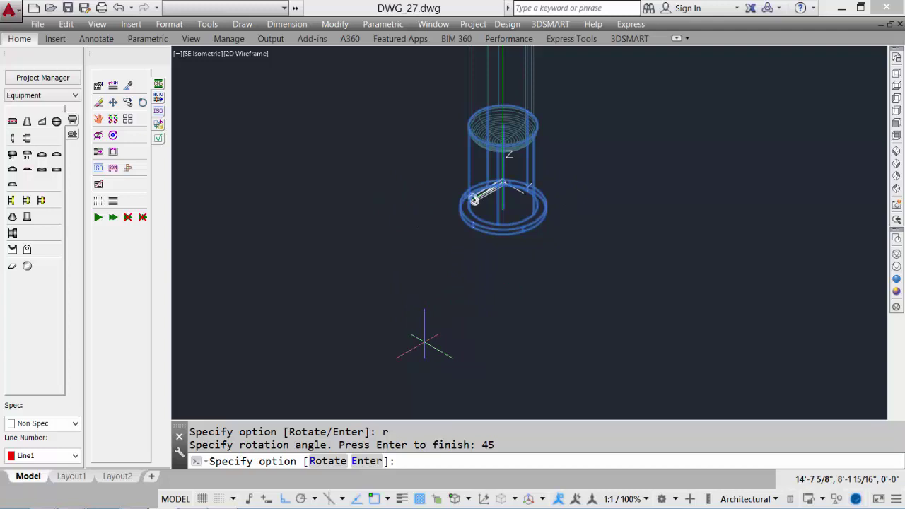
{"action": "key", "text": "Return"}
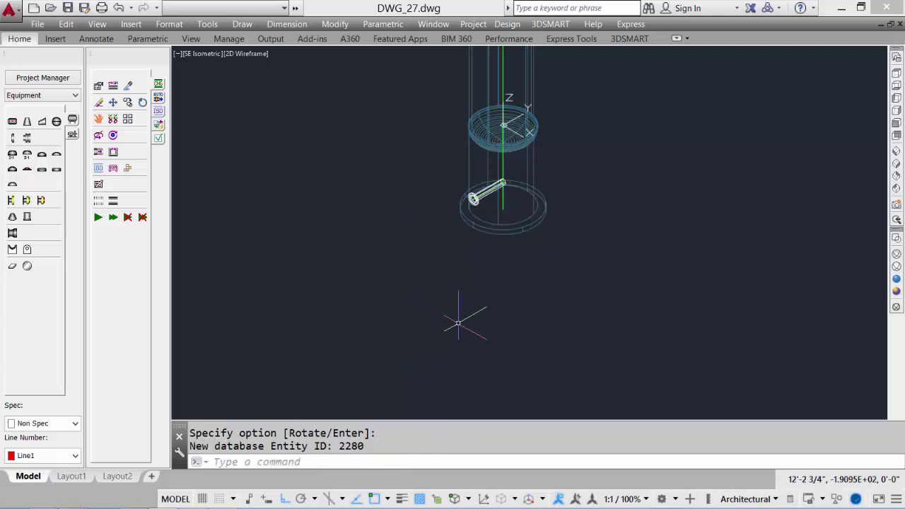
Step: Shade the whole vertical vessel in the Realistic visual style and examine its shell, skirt and nozzles up close
{"action": "middle_click", "coordinate": [503, 231]}
{"action": "middle_click", "coordinate": [504, 230]}
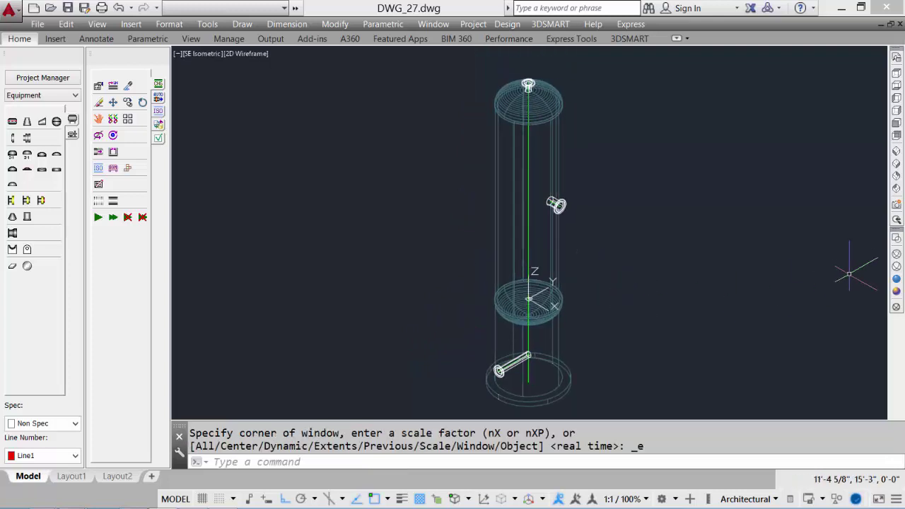
{"action": "left_click", "coordinate": [896, 290]}
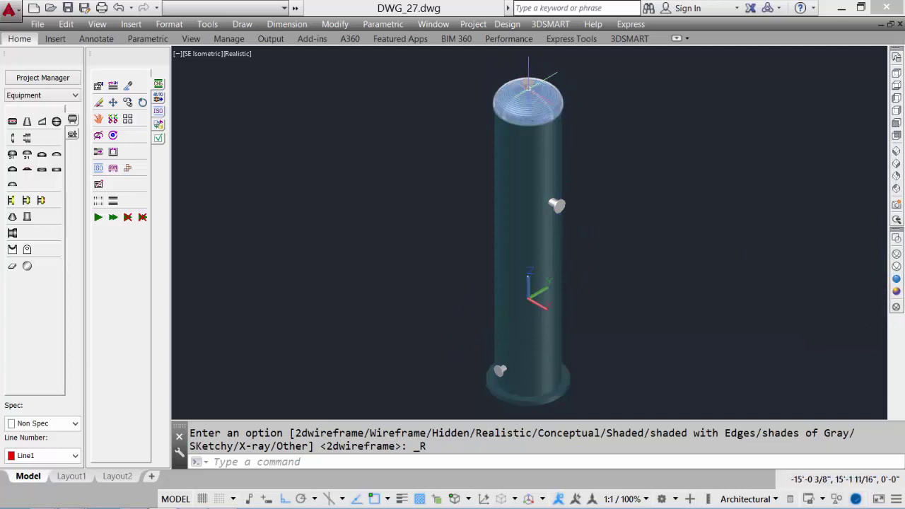
{"action": "scroll", "coordinate": [528, 86], "scroll_direction": "up", "scroll_amount": 5}
{"action": "middle_click_drag", "start_coordinate": [640, 319], "coordinate": [632, 203]}
{"action": "middle_click_drag", "start_coordinate": [551, 402], "coordinate": [594, 242]}
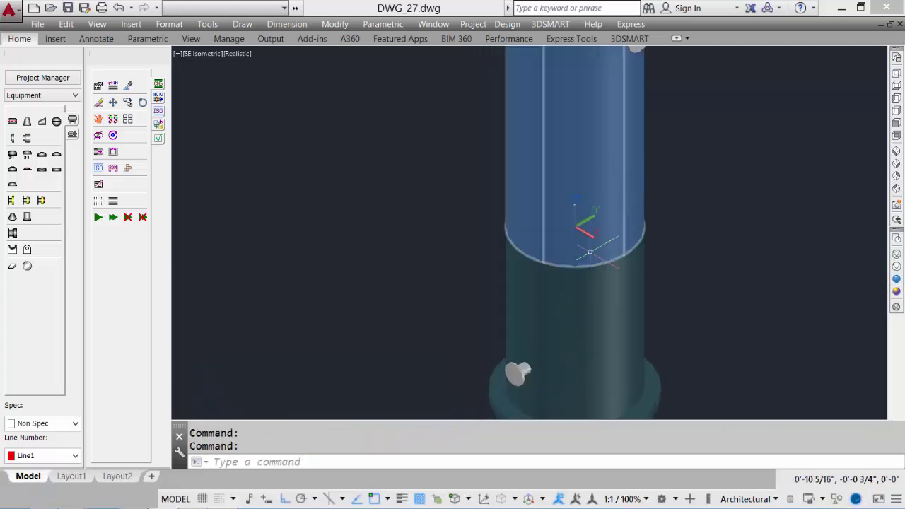
{"action": "middle_click_drag", "start_coordinate": [577, 352], "coordinate": [572, 244]}
{"action": "middle_click", "coordinate": [461, 275]}
{"action": "middle_click", "coordinate": [460, 274]}
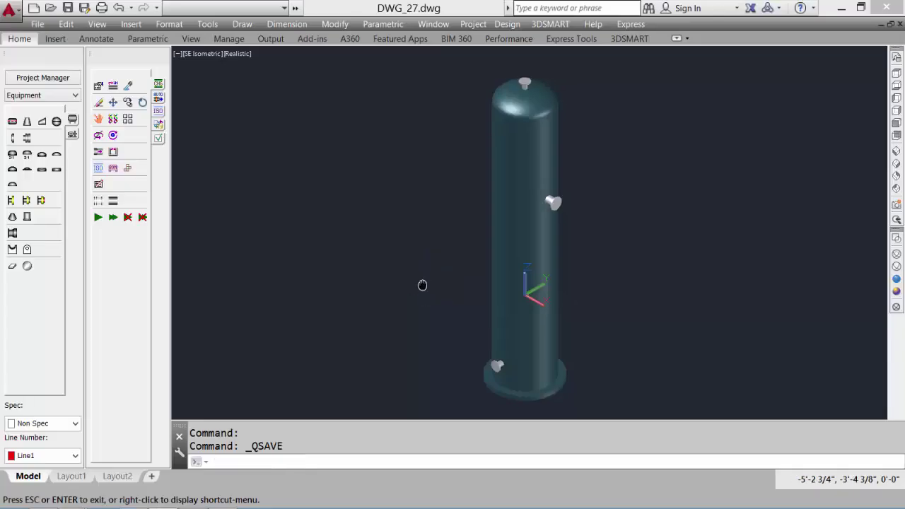
Step: Place a horizontal shell cylinder in the empty space beside the vessel, 18 ft long along Y, with 96 in outside and 90 in inside diameter
{"action": "middle_click_drag", "start_coordinate": [422, 285], "coordinate": [198, 265]}
{"action": "middle_click_drag", "start_coordinate": [475, 261], "coordinate": [287, 259]}
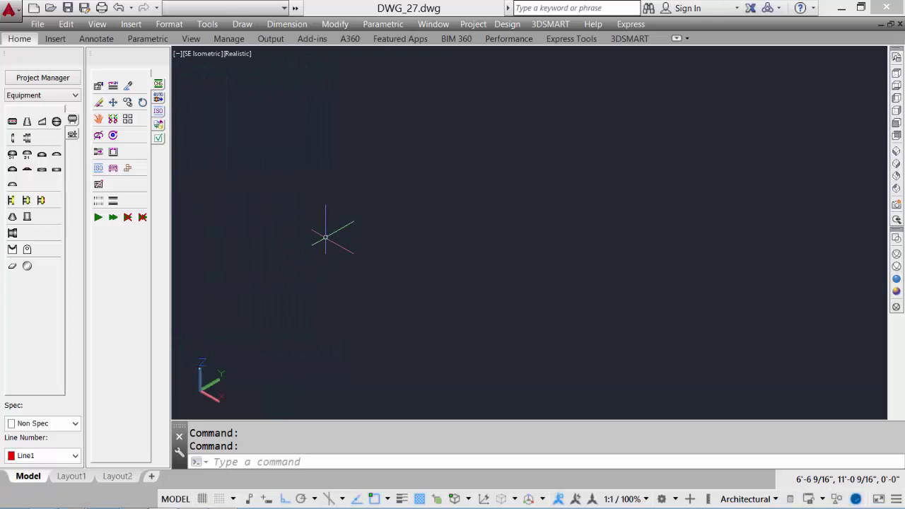
{"action": "left_click", "coordinate": [12, 123]}
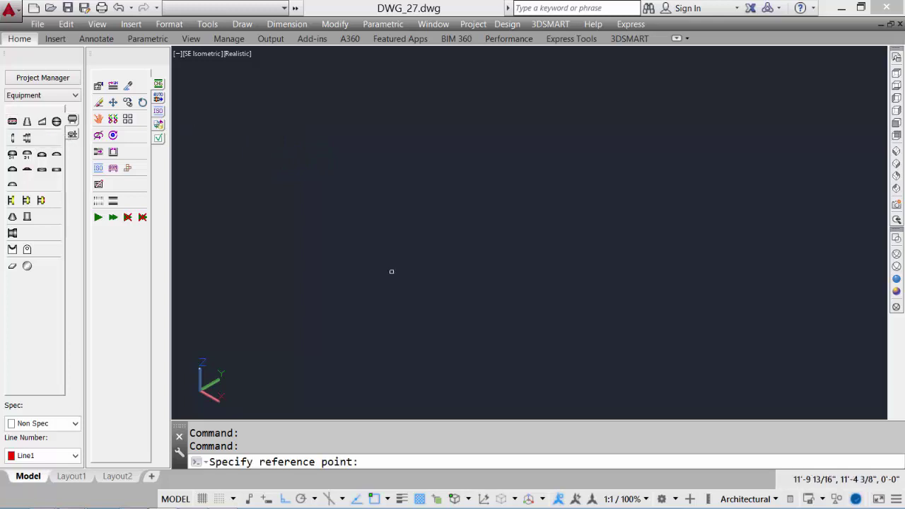
{"action": "left_click", "coordinate": [357, 261]}
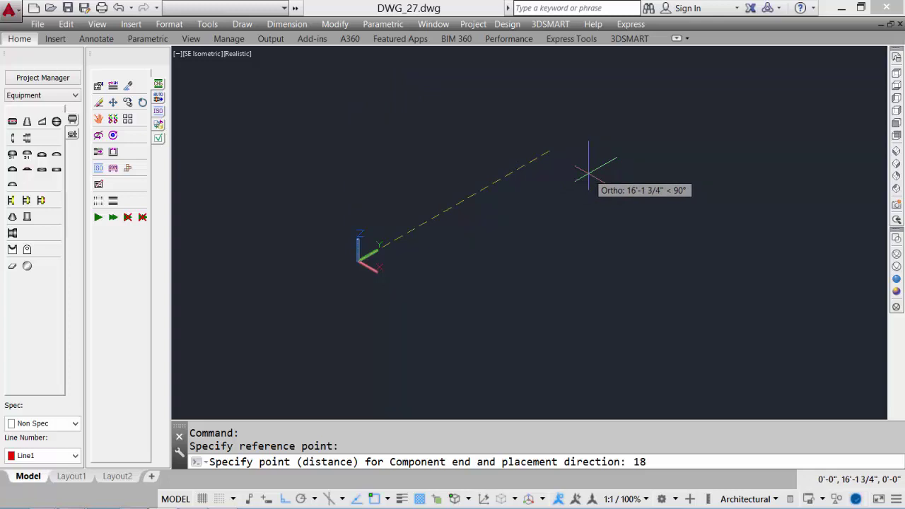
{"action": "type", "text": "18'"}
{"action": "key", "text": "Return"}
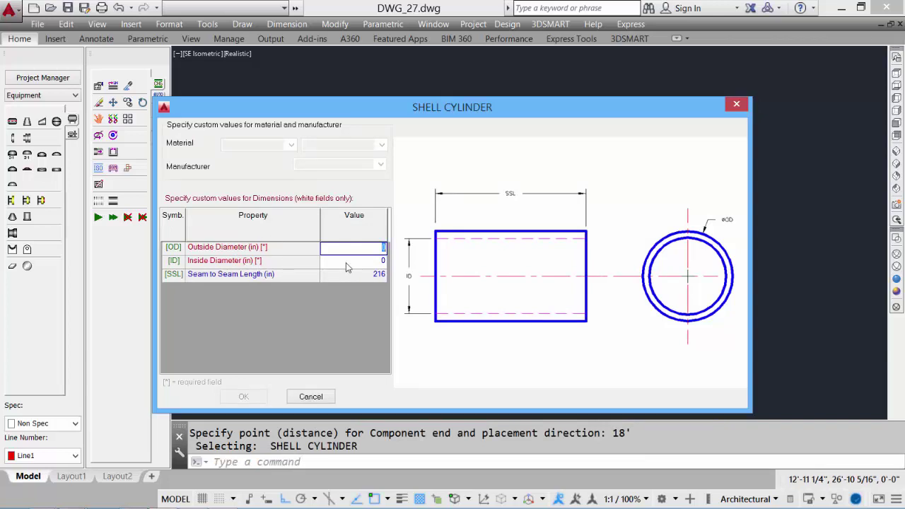
{"action": "type", "text": "96"}
{"action": "left_click", "coordinate": [371, 263]}
{"action": "type", "text": "90"}
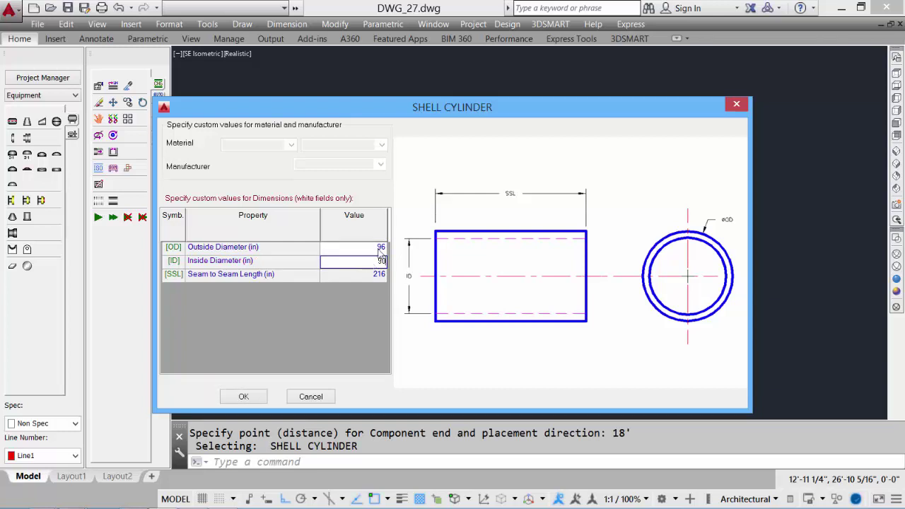
{"action": "left_click", "coordinate": [243, 396]}
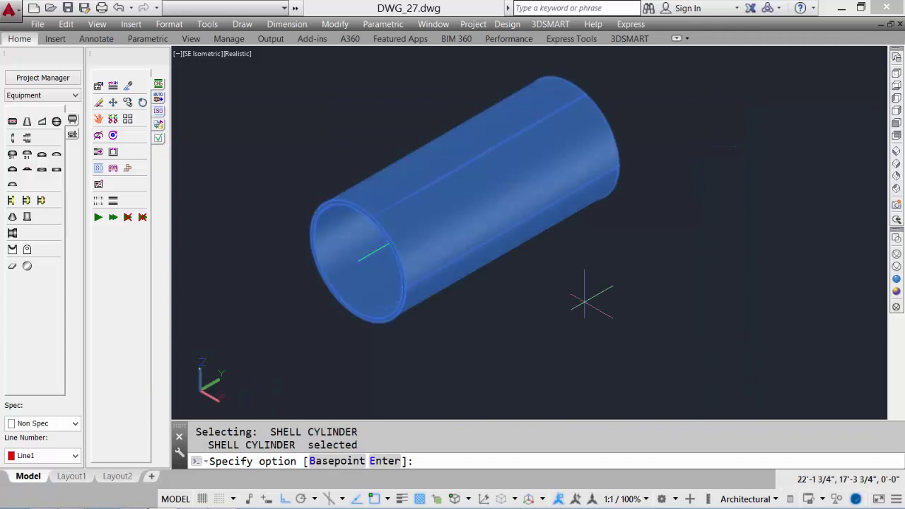
{"action": "key", "text": "Return"}
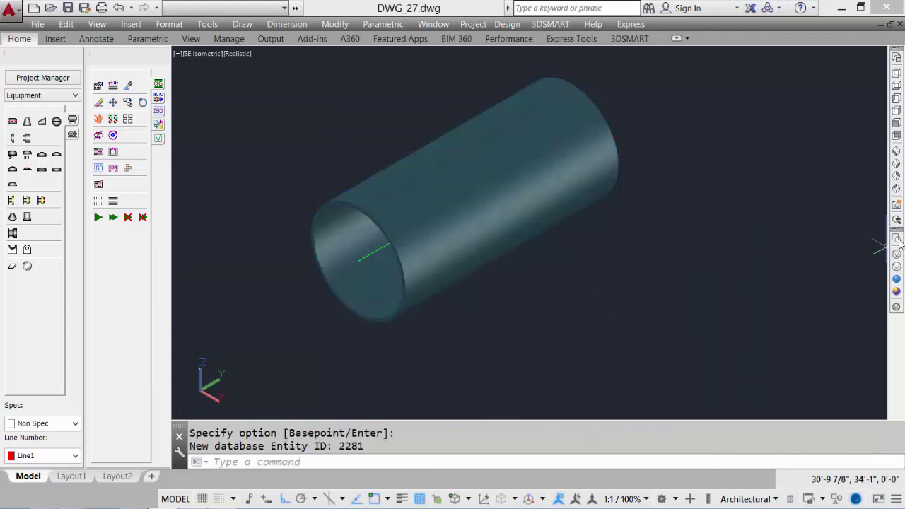
Step: Cap both ends of the horizontal shell with hemispherical heads, 3 in thick and 96 in outside diameter, and shade the result as Realistic
{"action": "left_click", "coordinate": [897, 239]}
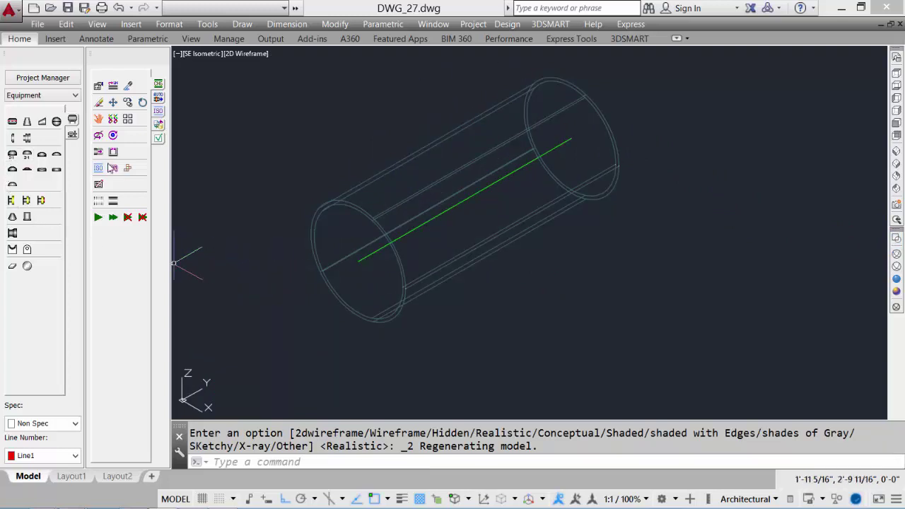
{"action": "left_click", "coordinate": [11, 186]}
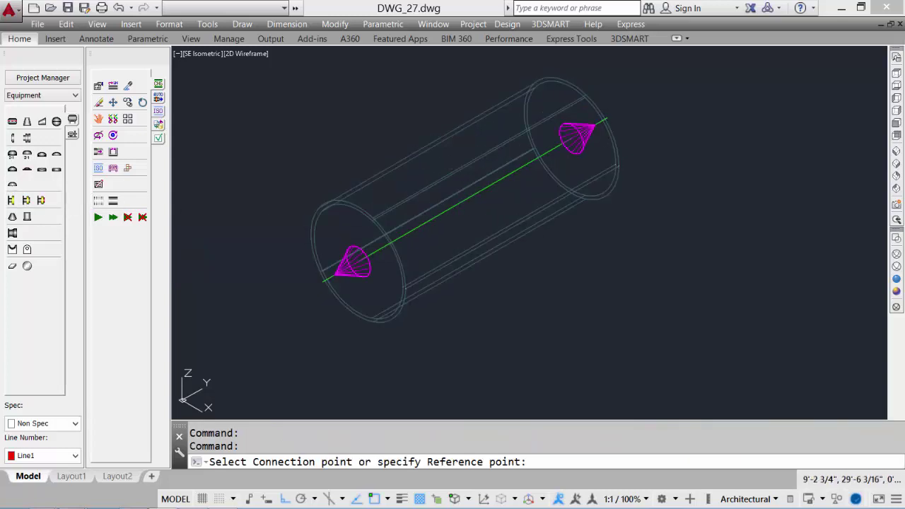
{"action": "left_click", "coordinate": [576, 133]}
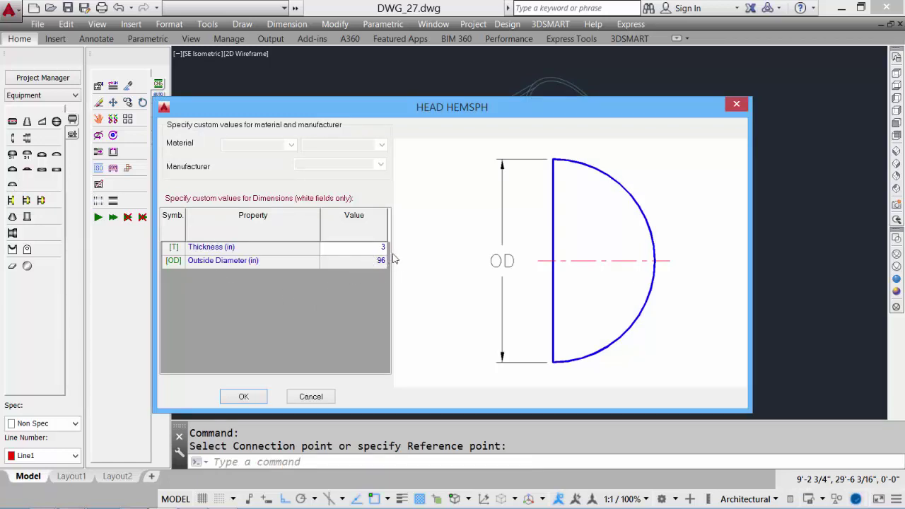
{"action": "left_click", "coordinate": [245, 397]}
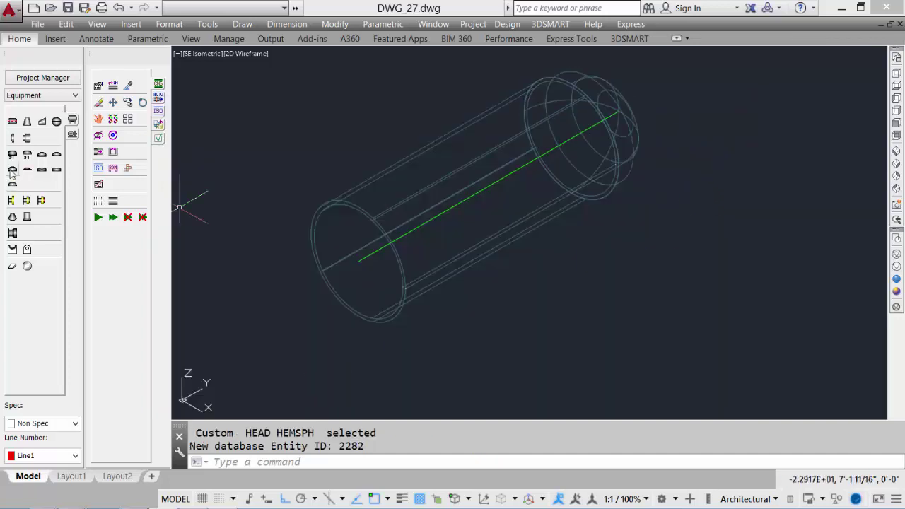
{"action": "left_click", "coordinate": [10, 201]}
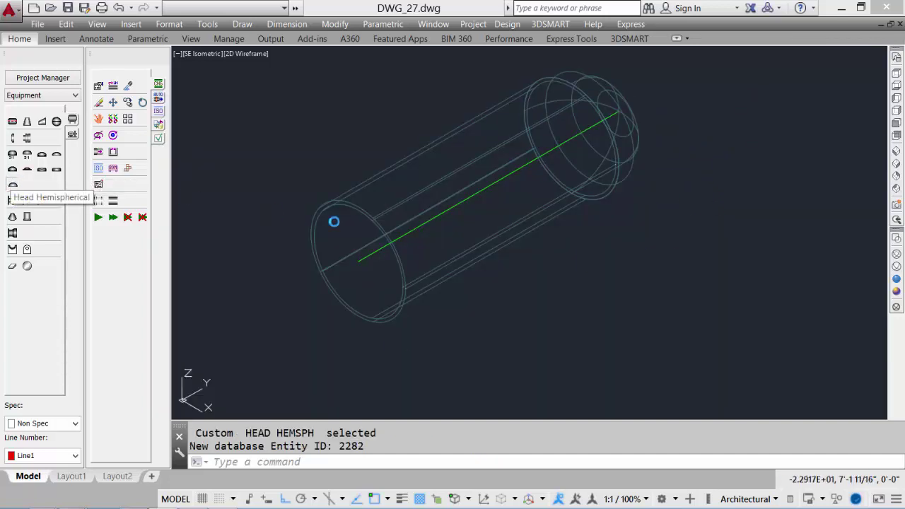
{"action": "left_click", "coordinate": [324, 278]}
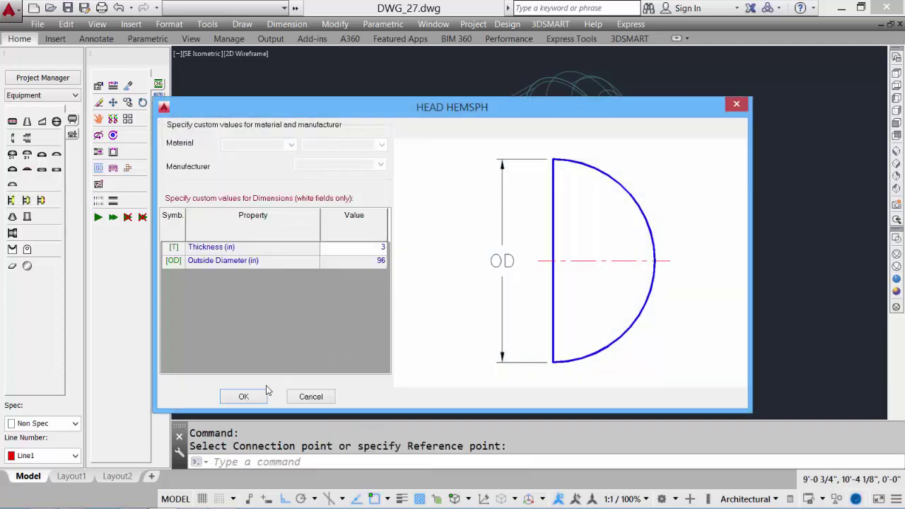
{"action": "left_click", "coordinate": [246, 397]}
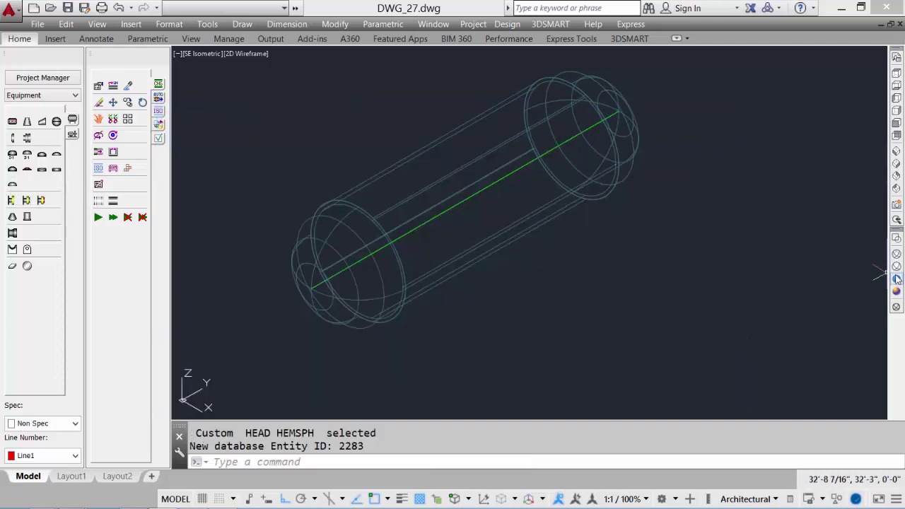
{"action": "left_click", "coordinate": [896, 279]}
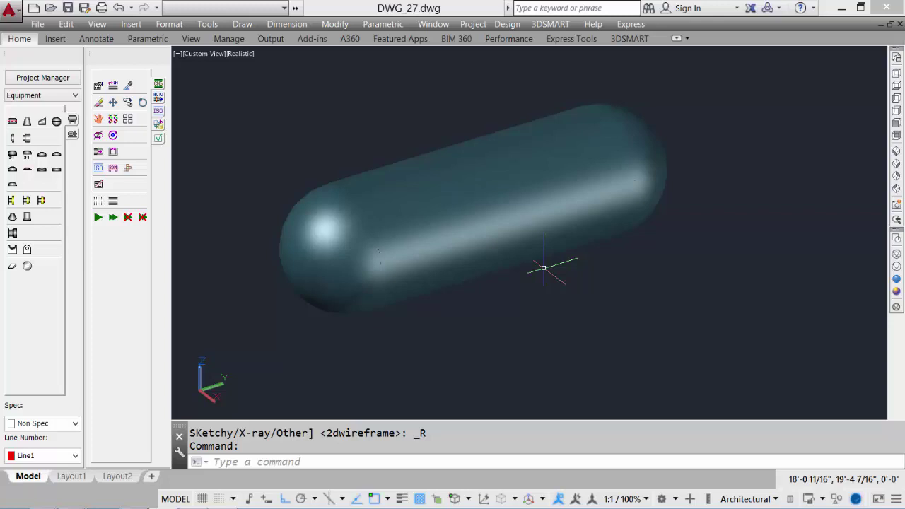
Step: Insert a wide Custom Regular saddle support on the horizontal shell, 36 in from its near end
{"action": "left_click", "coordinate": [12, 250]}
{"action": "left_click", "coordinate": [368, 254]}
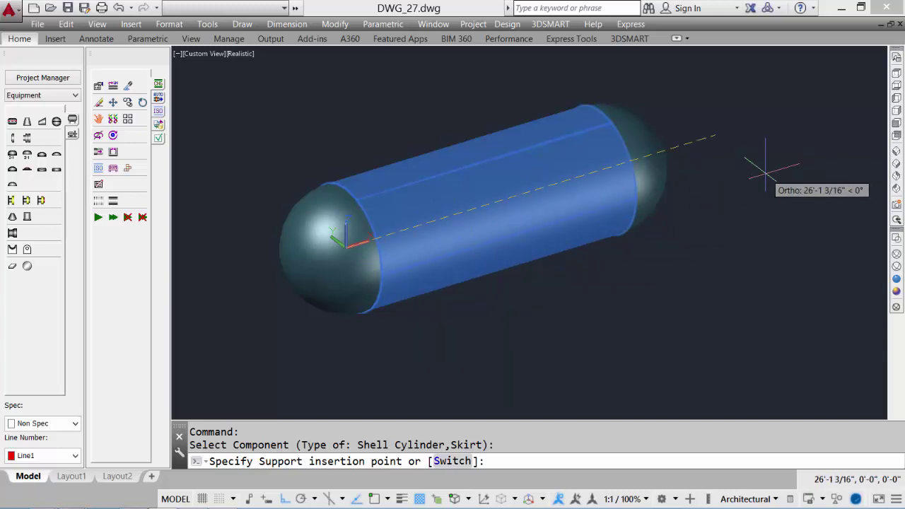
{"action": "key", "text": "Return"}
{"action": "left_click", "coordinate": [427, 223]}
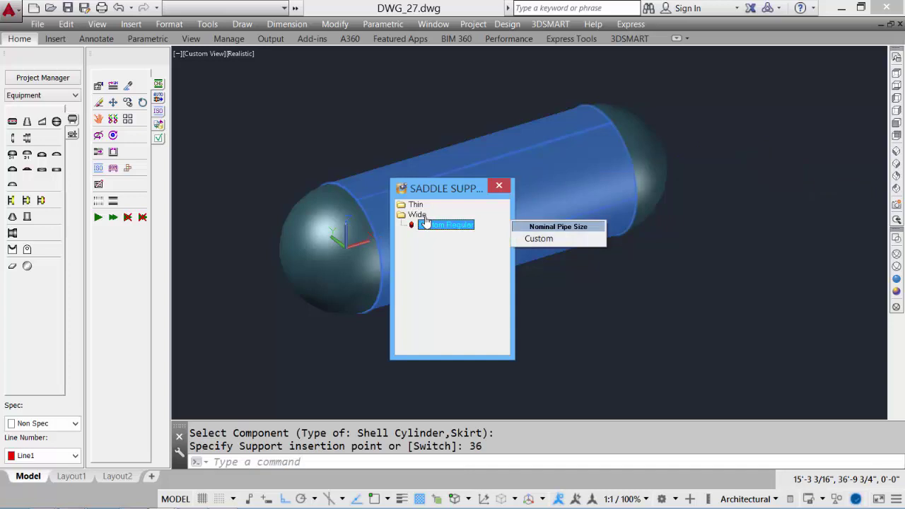
{"action": "left_click", "coordinate": [540, 239]}
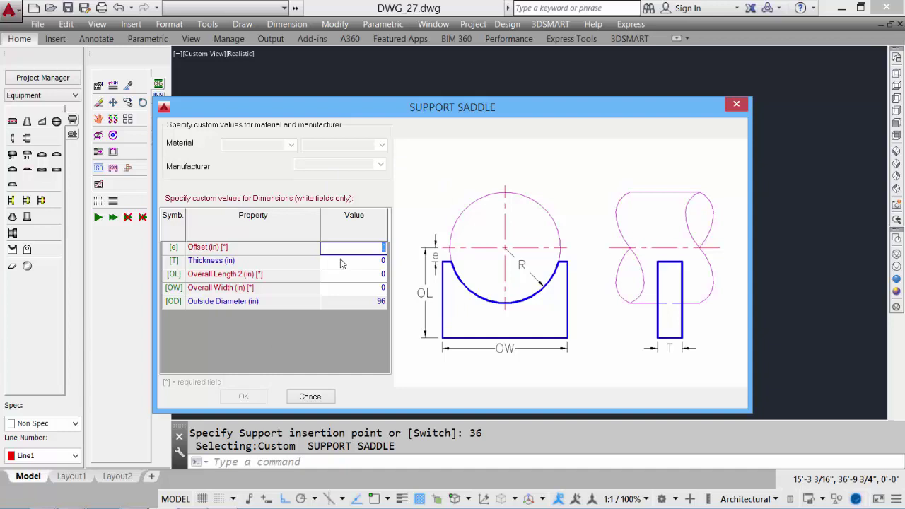
Step: Set the saddle's offset to 8 in, thickness to 9 in, overall length to 84 in and overall width to 102 in
{"action": "type", "text": "8"}
{"action": "left_click", "coordinate": [371, 266]}
{"action": "left_click", "coordinate": [375, 276]}
{"action": "type", "text": "84"}
{"action": "left_click", "coordinate": [375, 289]}
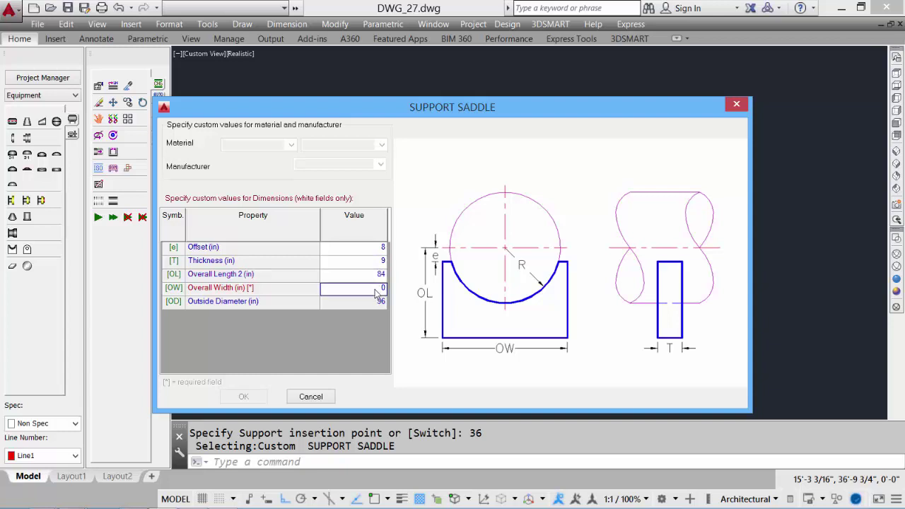
{"action": "type", "text": "102"}
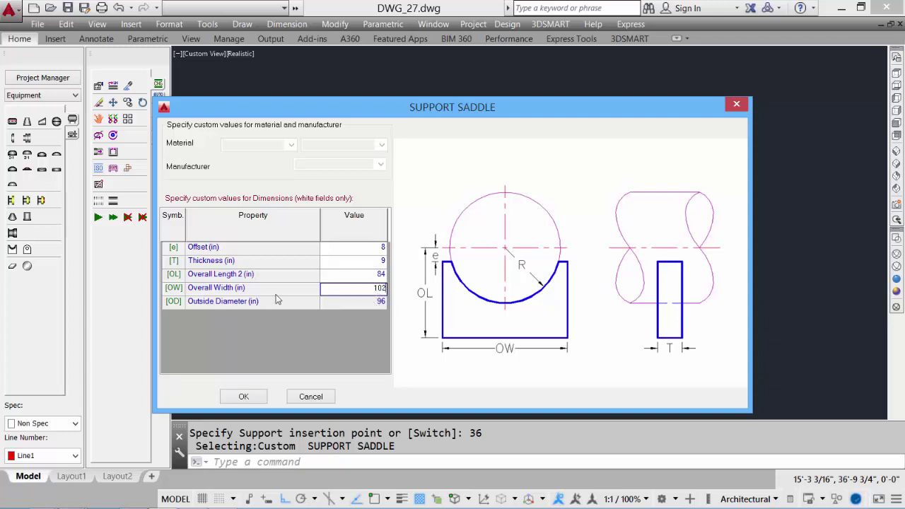
{"action": "left_click", "coordinate": [240, 396]}
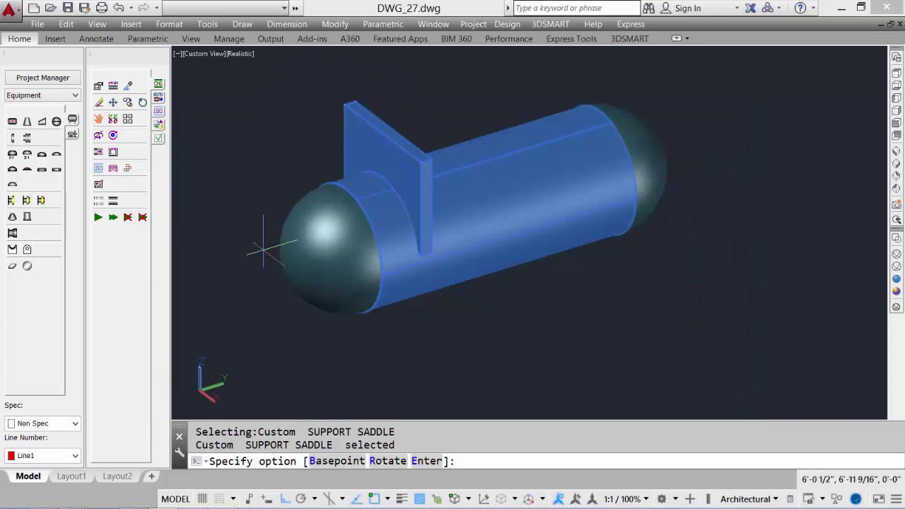
Step: Switch the saddle's basepoint until it sits underneath the horizontal shell, and finish its placement
{"action": "left_click", "coordinate": [338, 462]}
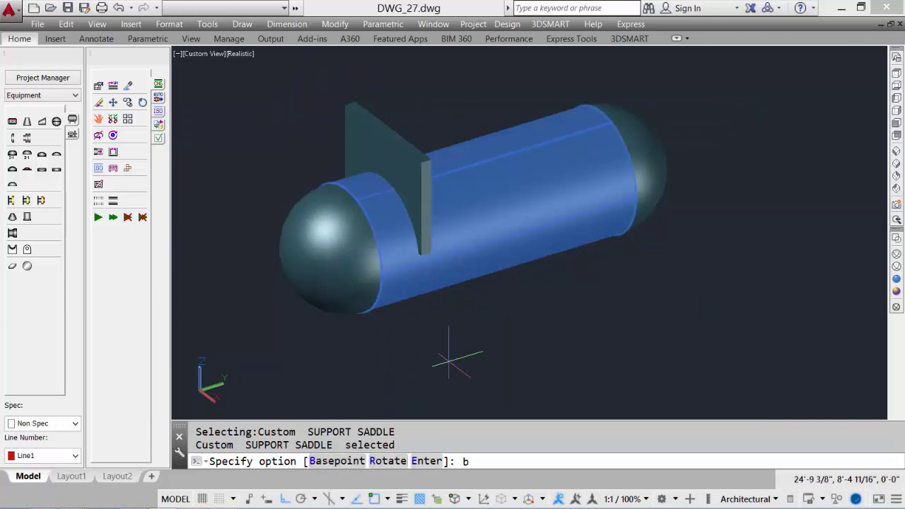
{"action": "left_click", "coordinate": [337, 461]}
{"action": "type", "text": "b"}
{"action": "key", "text": "Return"}
{"action": "type", "text": "b"}
{"action": "key", "text": "Return"}
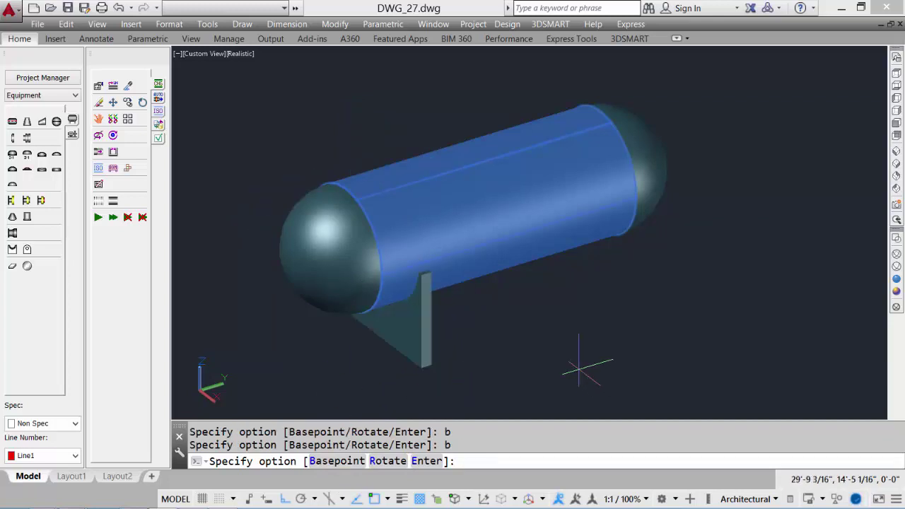
{"action": "key", "text": "Return"}
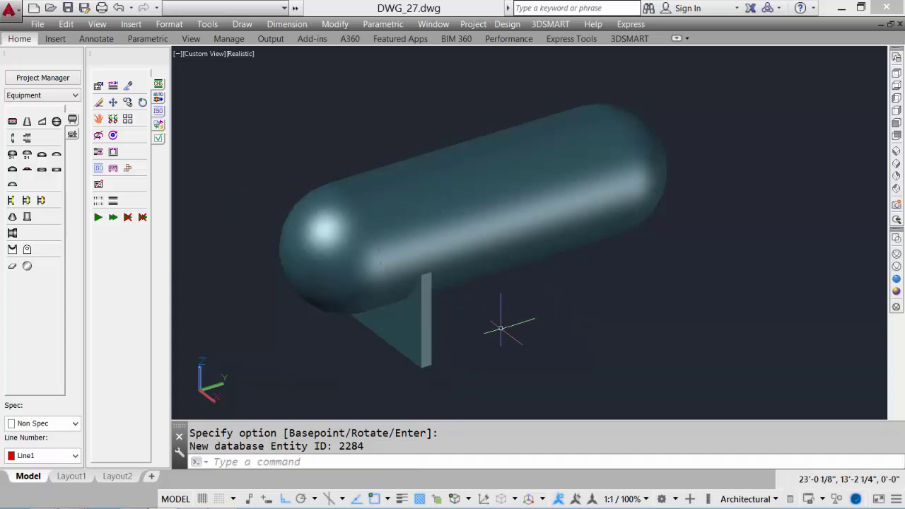
Step: Copy the saddle support 12' along the horizontal shell toward its far end
{"action": "type", "text": "cp"}
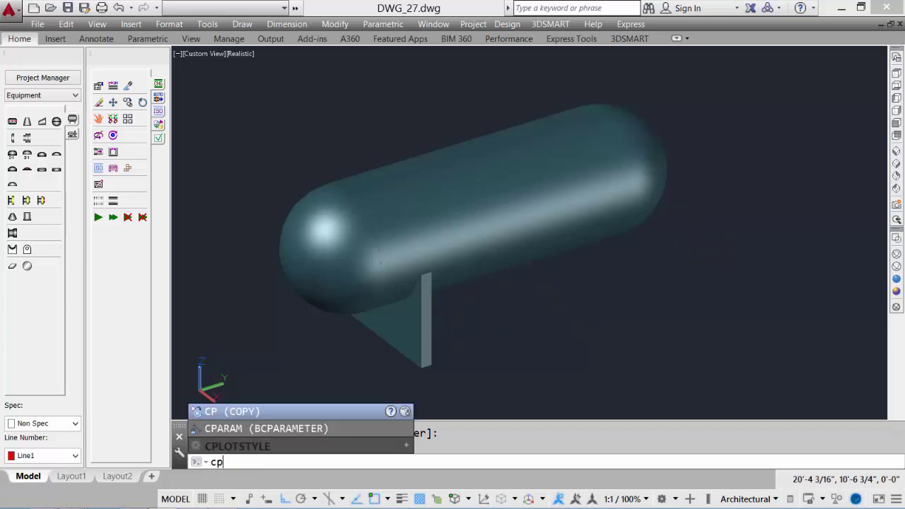
{"action": "key", "text": "Return"}
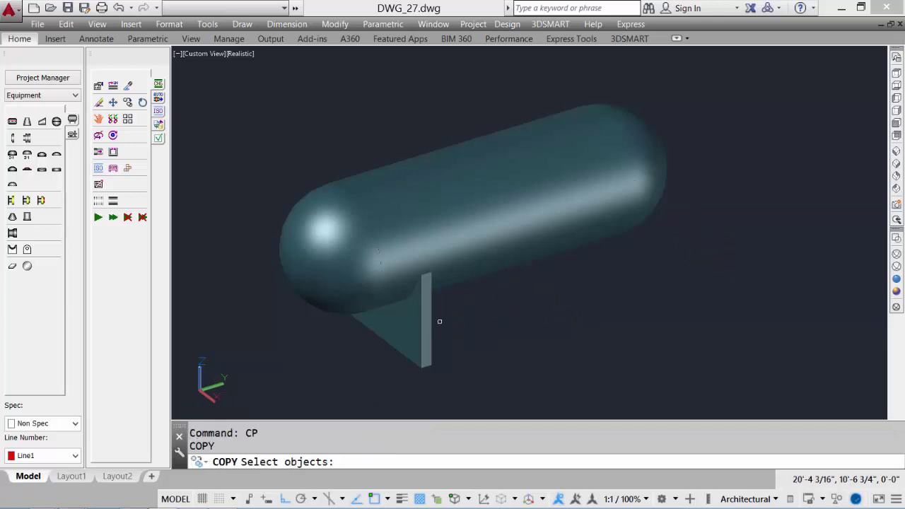
{"action": "left_click", "coordinate": [426, 322]}
{"action": "key", "text": "Return"}
{"action": "left_click", "coordinate": [490, 365]}
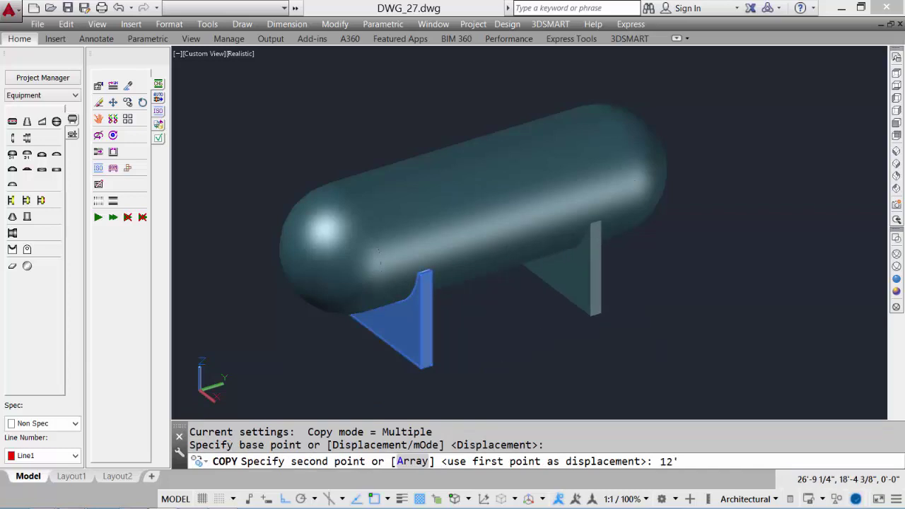
{"action": "key", "text": "Return"}
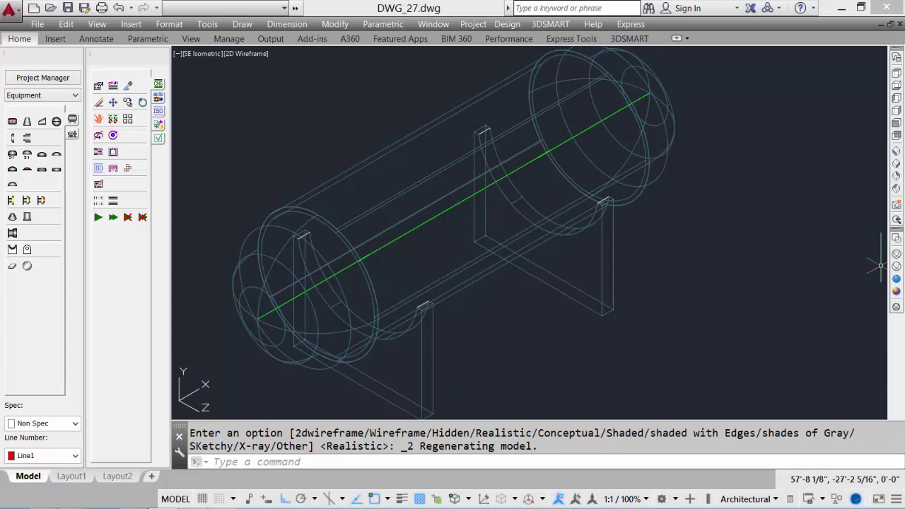
Step: Insert a 4 in 150# raised-face nozzle on the horizontal shell, 26 in from its near end, with 6 in external projection
{"action": "left_click", "coordinate": [26, 200]}
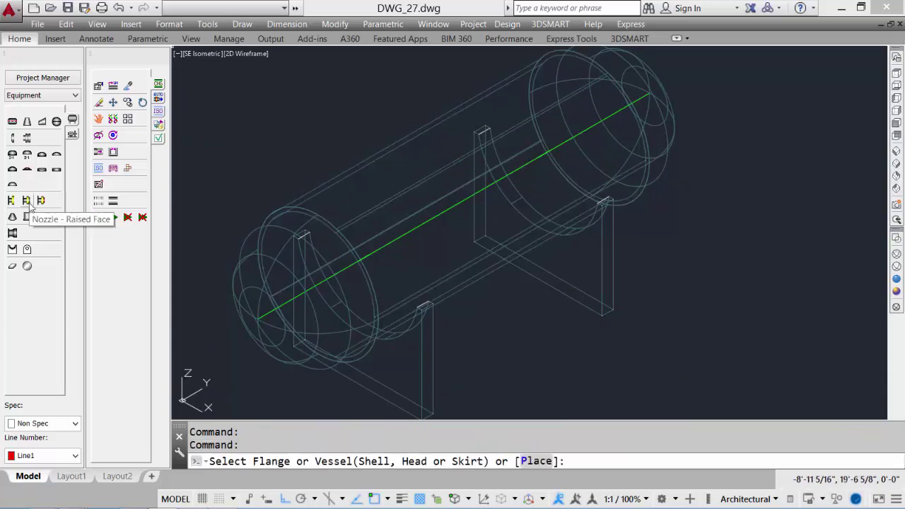
{"action": "left_click", "coordinate": [394, 242]}
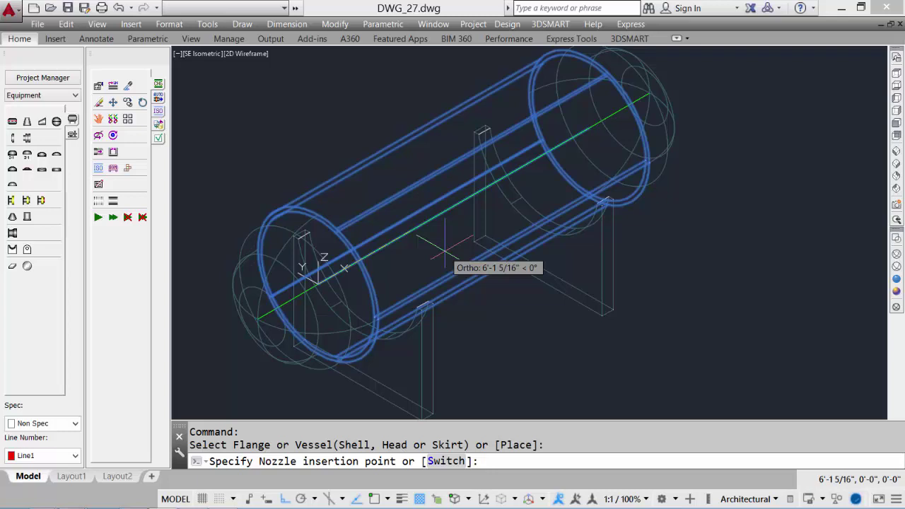
{"action": "type", "text": "26"}
{"action": "key", "text": "Return"}
{"action": "mouse_move", "coordinate": [420, 271]}
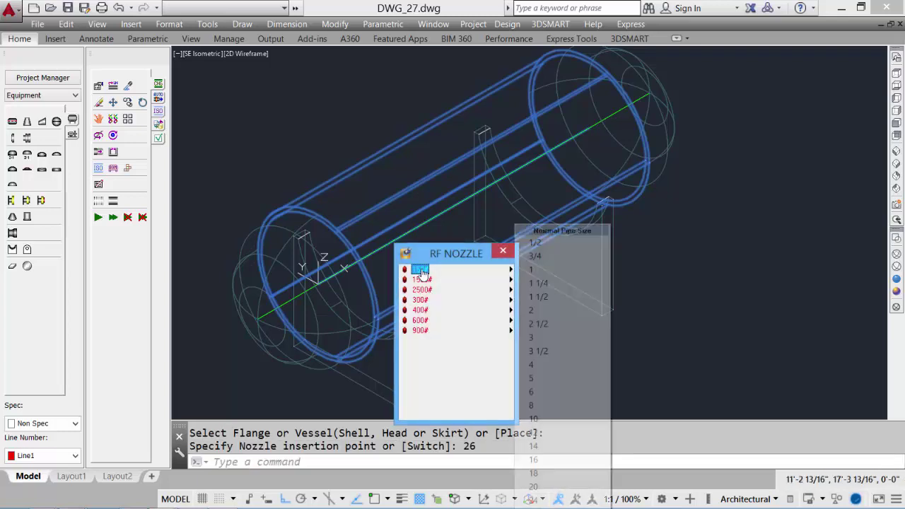
{"action": "left_click", "coordinate": [535, 365]}
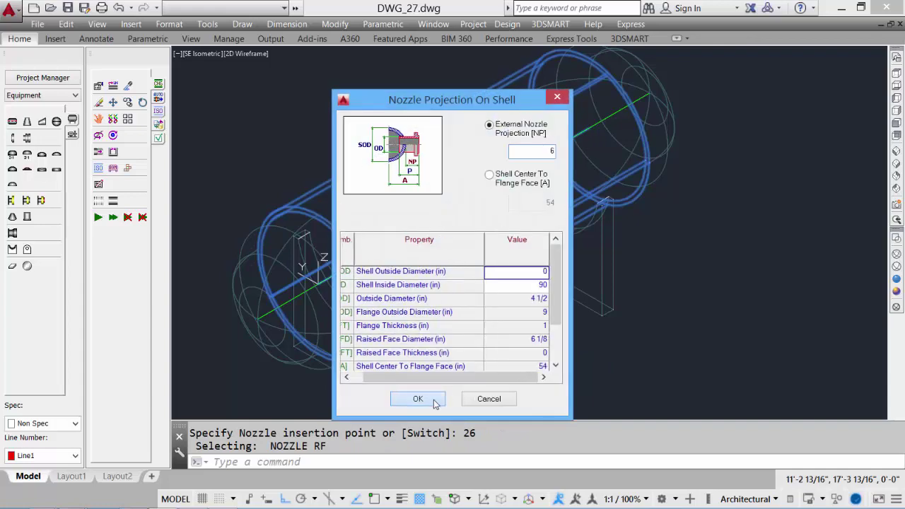
{"action": "left_click", "coordinate": [423, 400]}
Step: Point the 4 in nozzle's branch straight up from the shell and finish its placement
{"action": "left_click", "coordinate": [537, 324]}
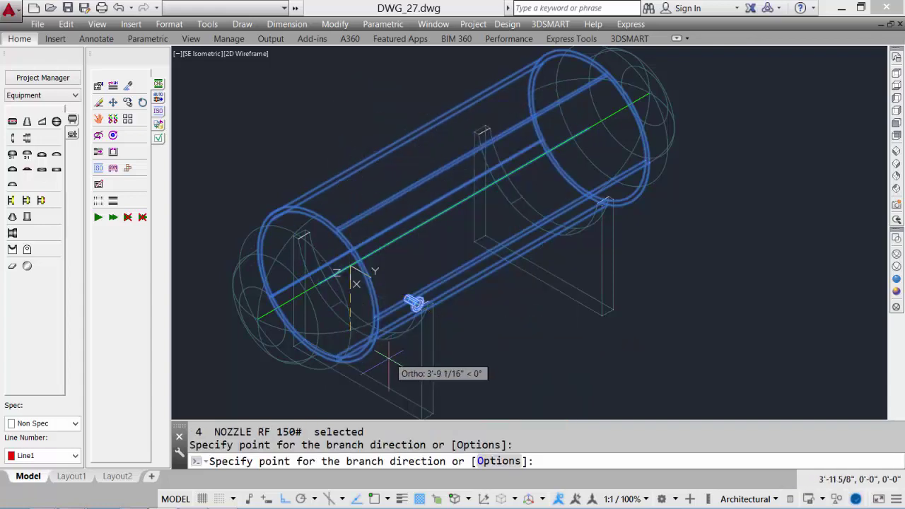
{"action": "left_click", "coordinate": [346, 384]}
{"action": "left_click", "coordinate": [341, 124]}
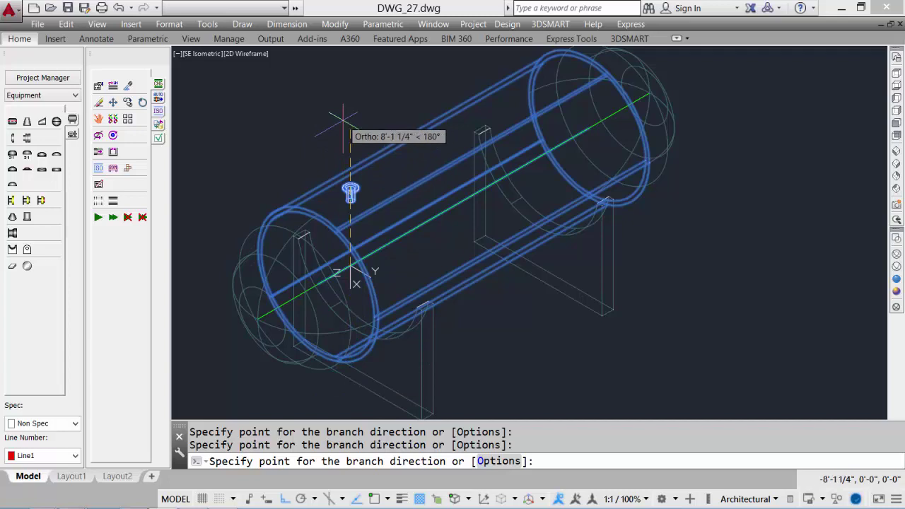
{"action": "key", "text": "Return"}
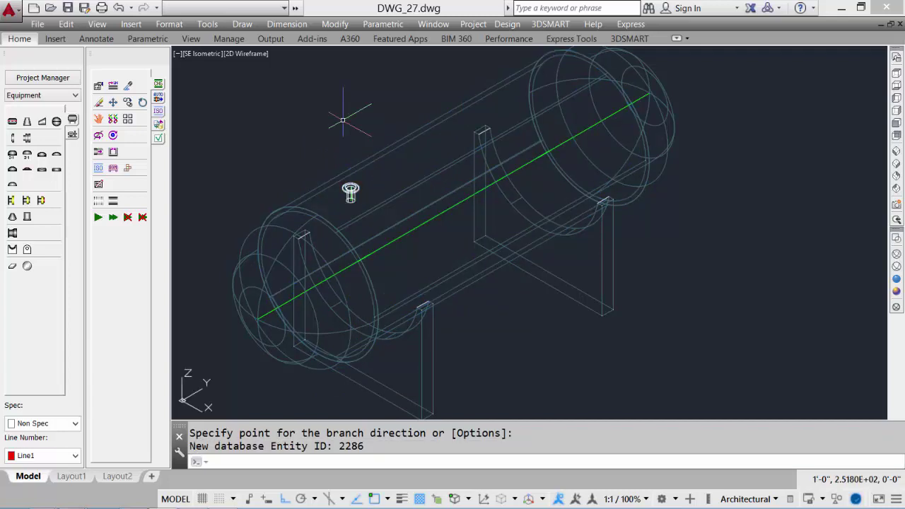
Step: Insert a 2 in 150# raised-face nozzle 7' from the shell's near end, projecting 6 in and pointing straight down
{"action": "left_click", "coordinate": [27, 201]}
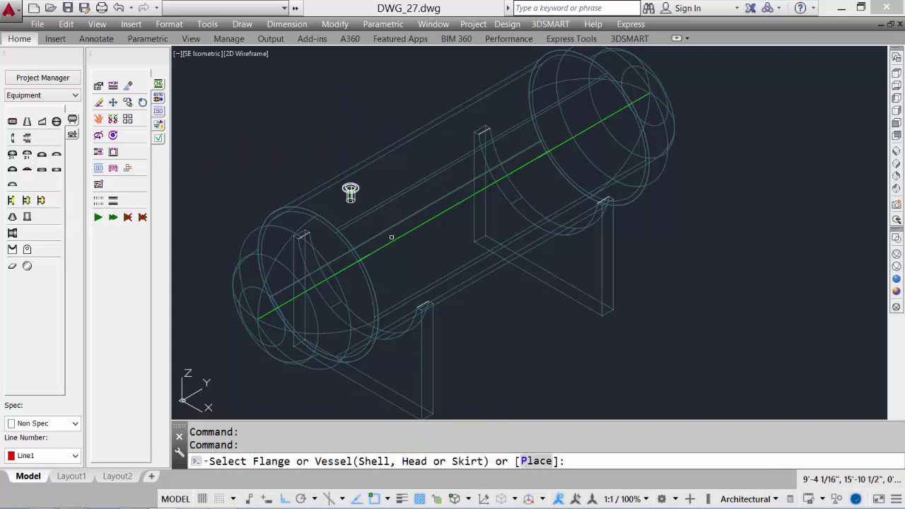
{"action": "left_click", "coordinate": [391, 240]}
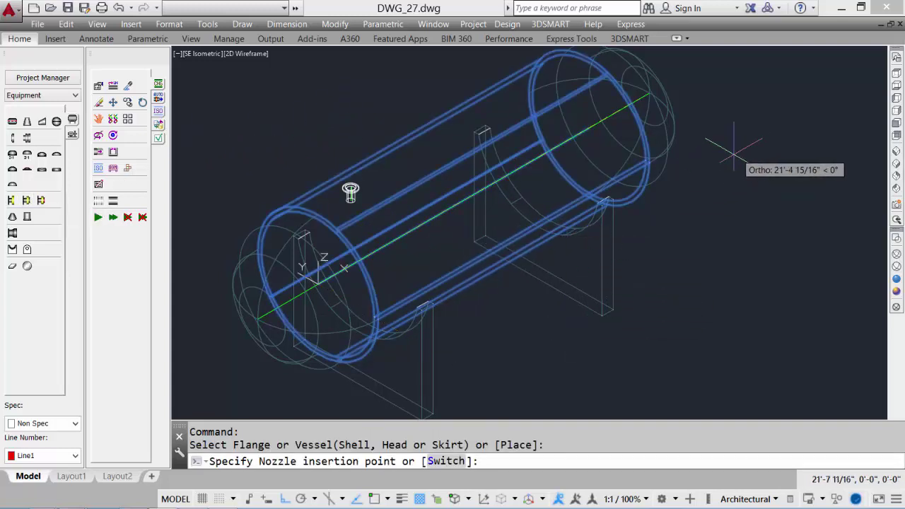
{"action": "type", "text": "7'"}
{"action": "key", "text": "Return"}
{"action": "left_click", "coordinate": [418, 270]}
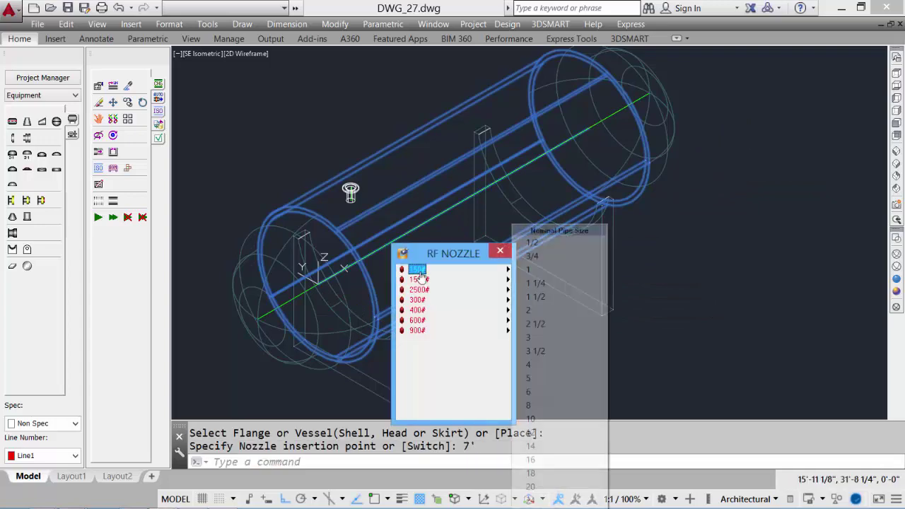
{"action": "left_click", "coordinate": [555, 297]}
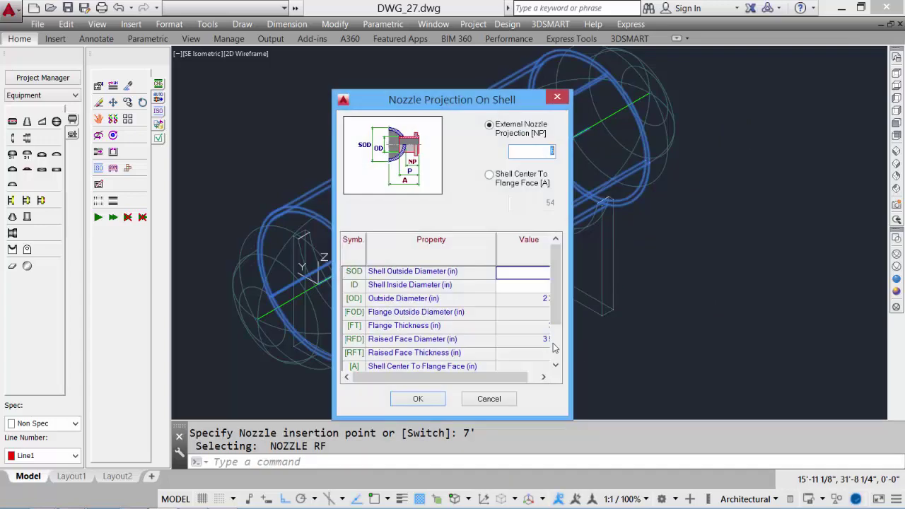
{"action": "left_click", "coordinate": [553, 345]}
{"action": "middle_click_drag", "start_coordinate": [546, 414], "coordinate": [566, 312]}
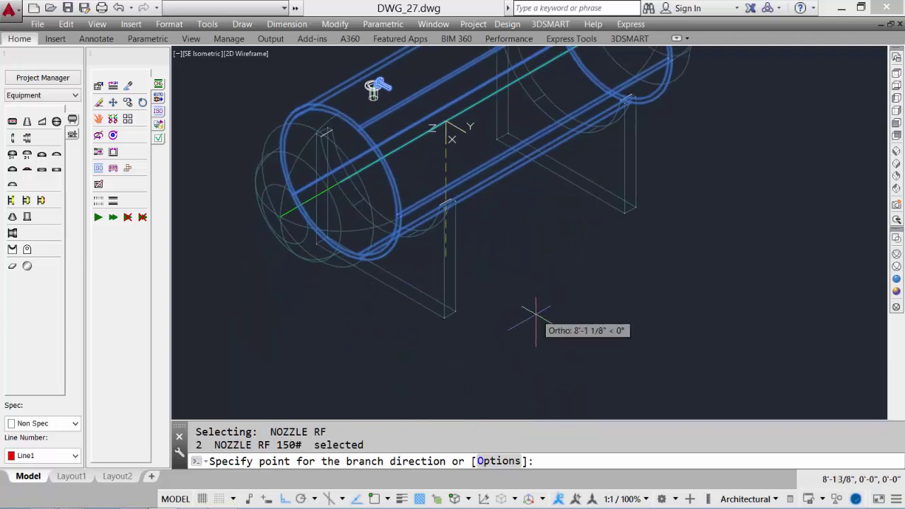
{"action": "left_click", "coordinate": [529, 325]}
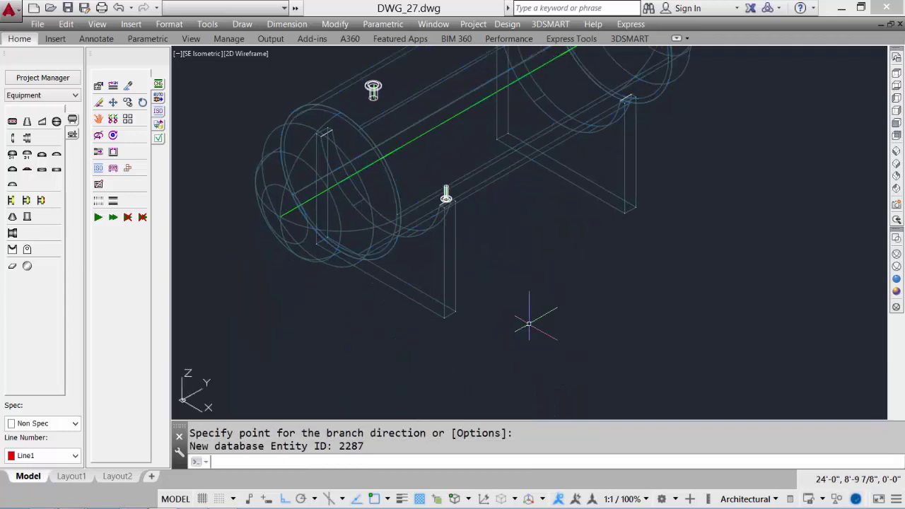
Step: Start another raised-face nozzle on the horizontal shell and locate it 12 in from the far end by switching the reference end
{"action": "left_click", "coordinate": [28, 203]}
{"action": "middle_click_drag", "start_coordinate": [595, 234], "coordinate": [558, 262]}
{"action": "left_click", "coordinate": [419, 230]}
{"action": "left_click", "coordinate": [360, 173]}
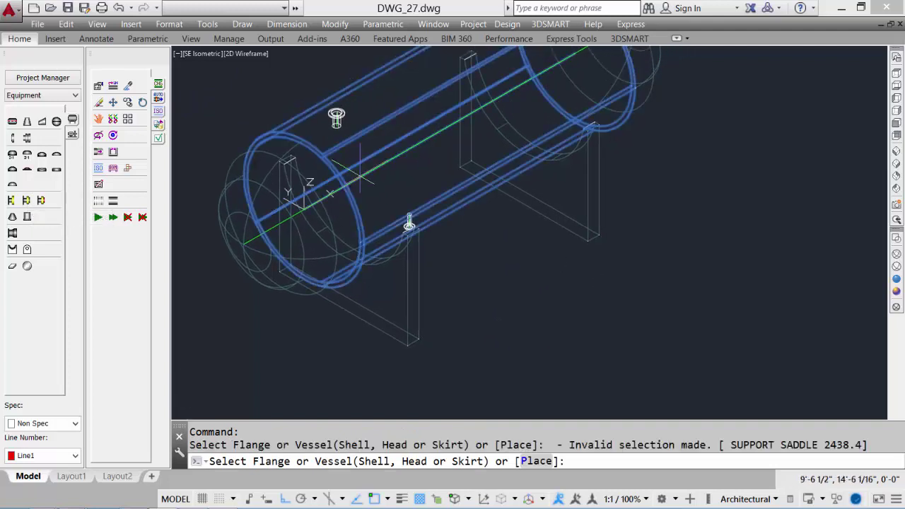
{"action": "mouse_move", "coordinate": [491, 222]}
{"action": "middle_mouse_down"}
{"action": "mouse_move", "coordinate": [429, 263]}
{"action": "mouse_move", "coordinate": [453, 251]}
{"action": "middle_mouse_up"}
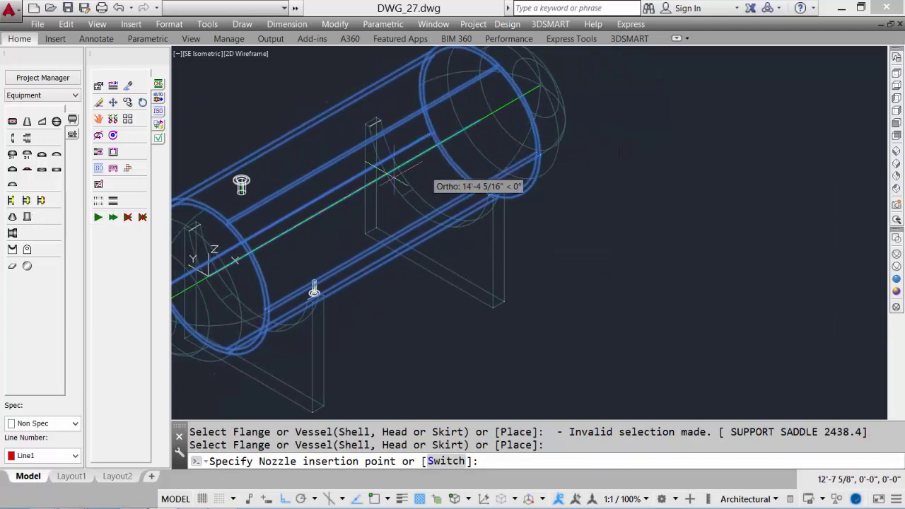
{"action": "middle_click_drag", "start_coordinate": [333, 223], "coordinate": [484, 153]}
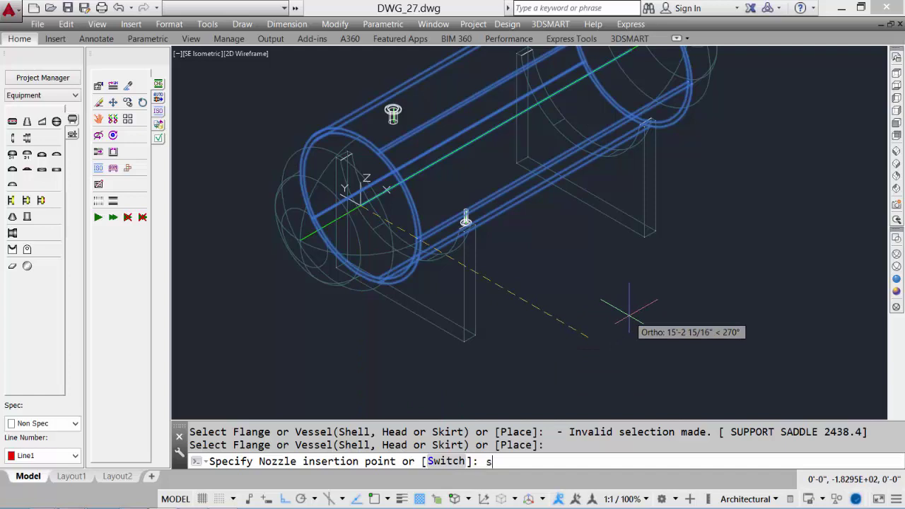
{"action": "key", "text": "Return"}
{"action": "middle_click_drag", "start_coordinate": [602, 299], "coordinate": [522, 371]}
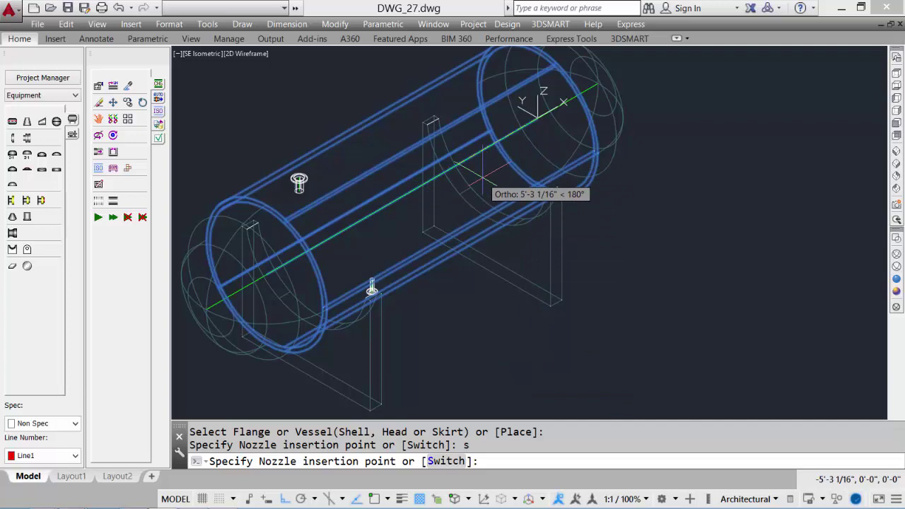
{"action": "type", "text": "12"}
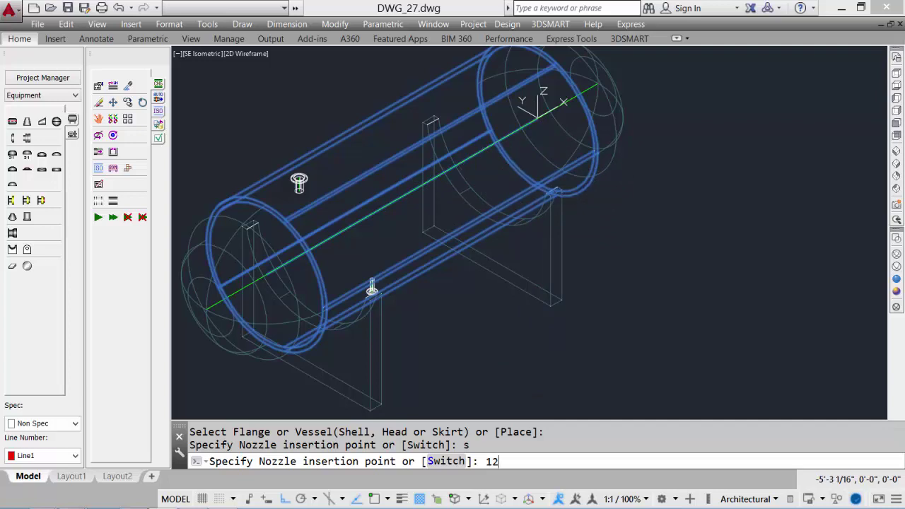
{"action": "key", "text": "Return"}
Step: Make the nozzle 6 in 150# with 8 in external projection and point it straight down
{"action": "left_click", "coordinate": [395, 205]}
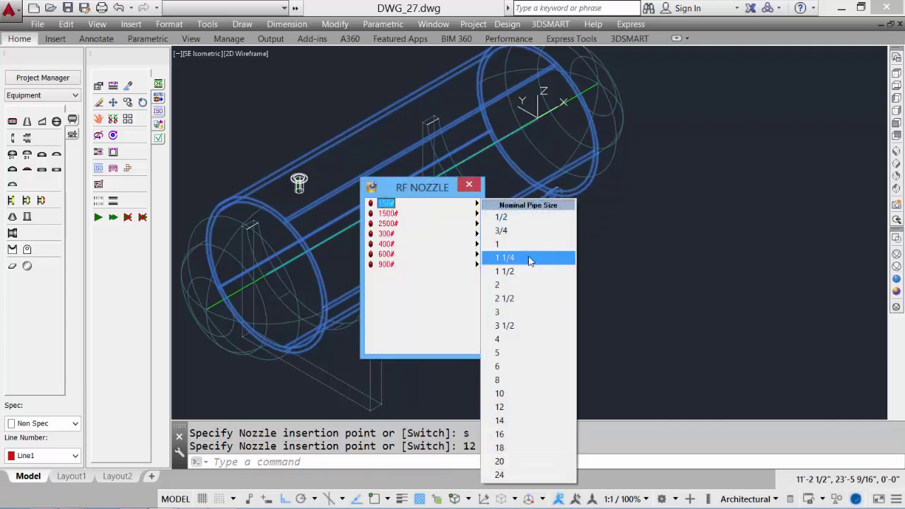
{"action": "left_click", "coordinate": [522, 367]}
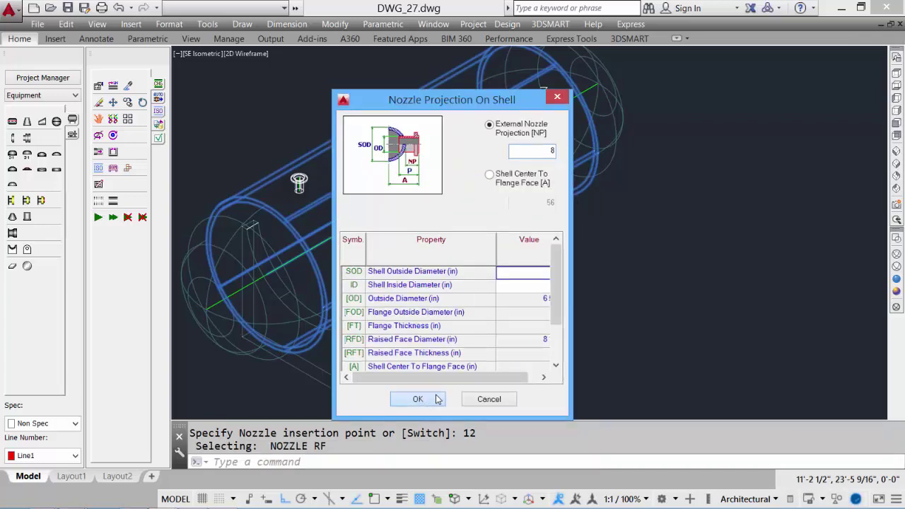
{"action": "left_click", "coordinate": [414, 456]}
{"action": "left_click", "coordinate": [574, 361]}
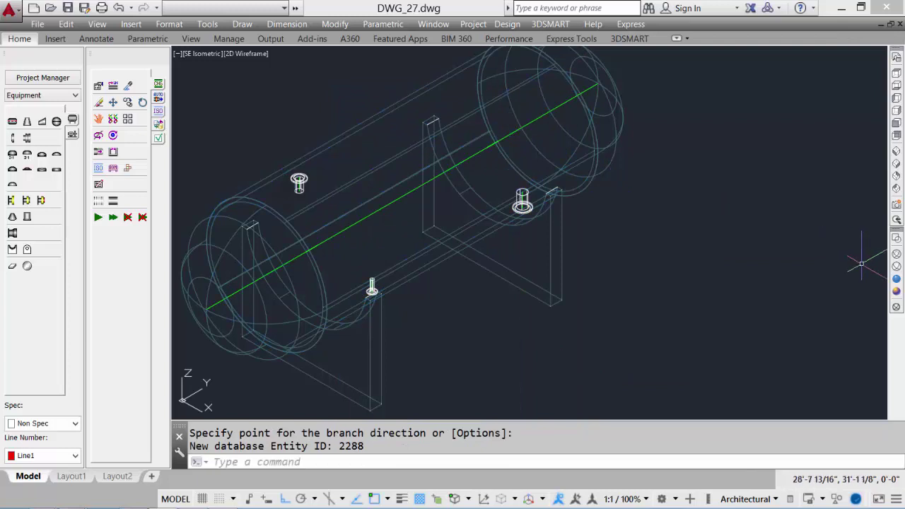
Step: Shade the model as Realistic and view the horizontal vessel from its side, undoing the switch to SE Isometric
{"action": "left_click", "coordinate": [897, 279]}
{"action": "middle_click_drag", "start_coordinate": [502, 298], "coordinate": [293, 265], "text": "shift"}
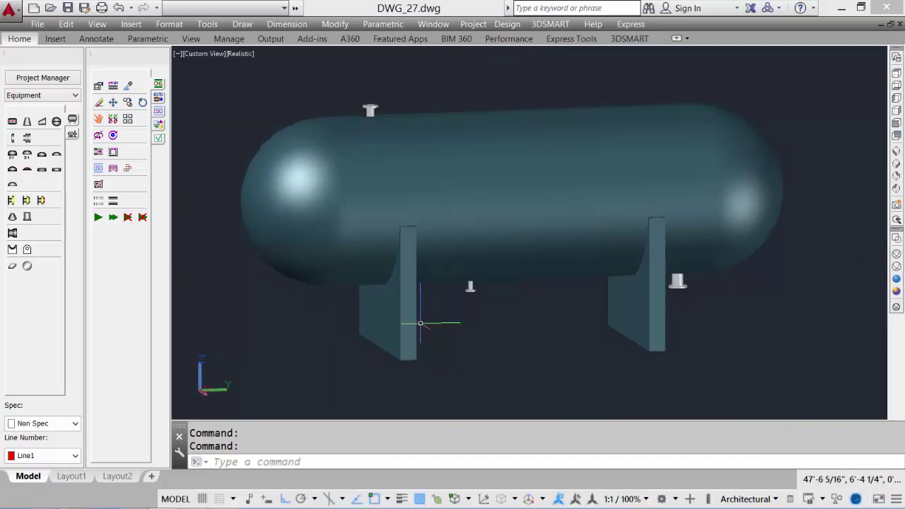
{"action": "key", "text": "ctrl+z"}
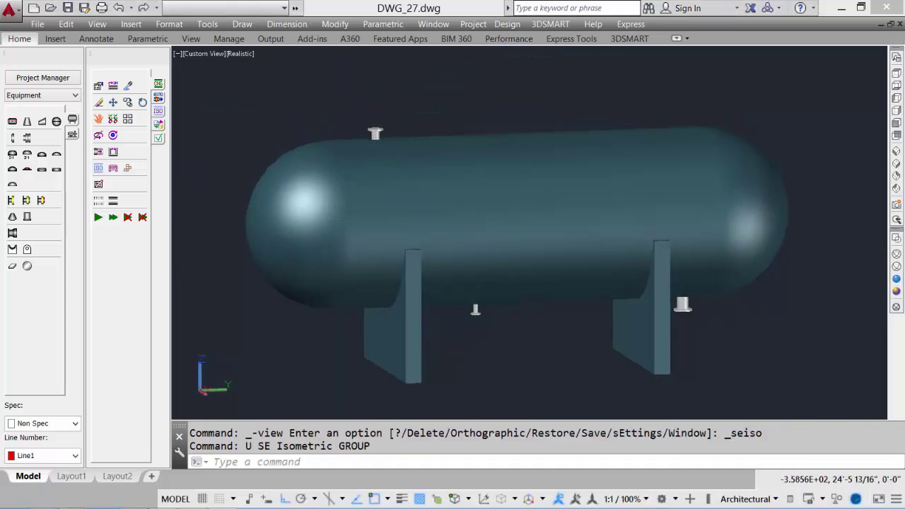
Step: Insert a Horizontal Hinged Regular manway on the far hemispherical head of the horizontal vessel
{"action": "middle_click_drag", "start_coordinate": [581, 360], "coordinate": [537, 346], "text": "shift"}
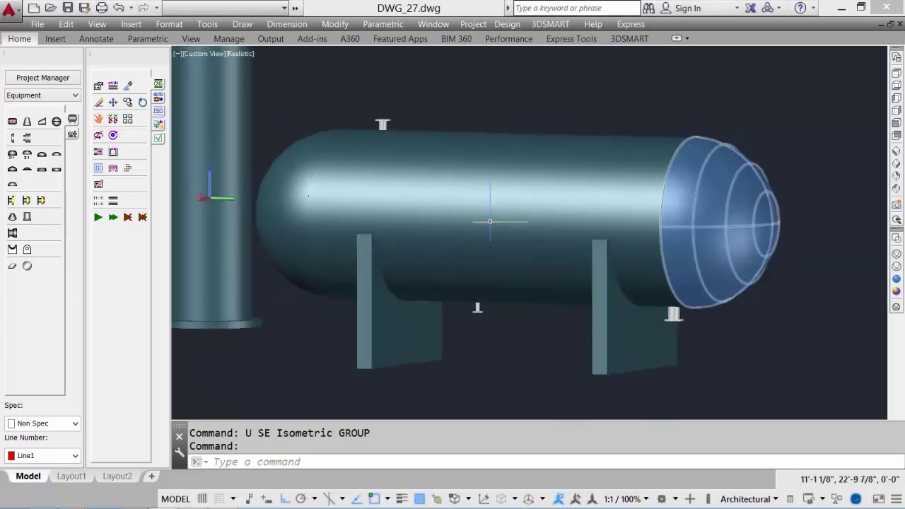
{"action": "left_click", "coordinate": [12, 233]}
{"action": "left_click", "coordinate": [729, 264]}
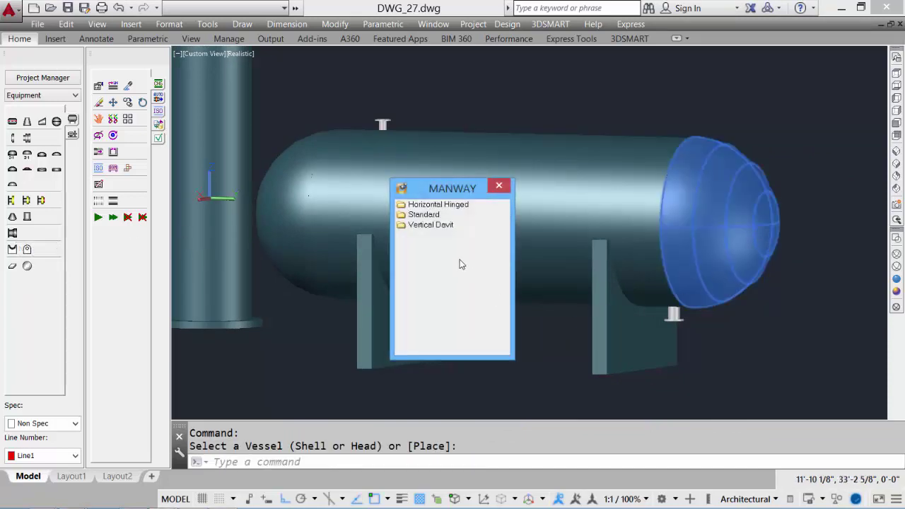
{"action": "left_click", "coordinate": [444, 205]}
{"action": "left_click", "coordinate": [444, 206]}
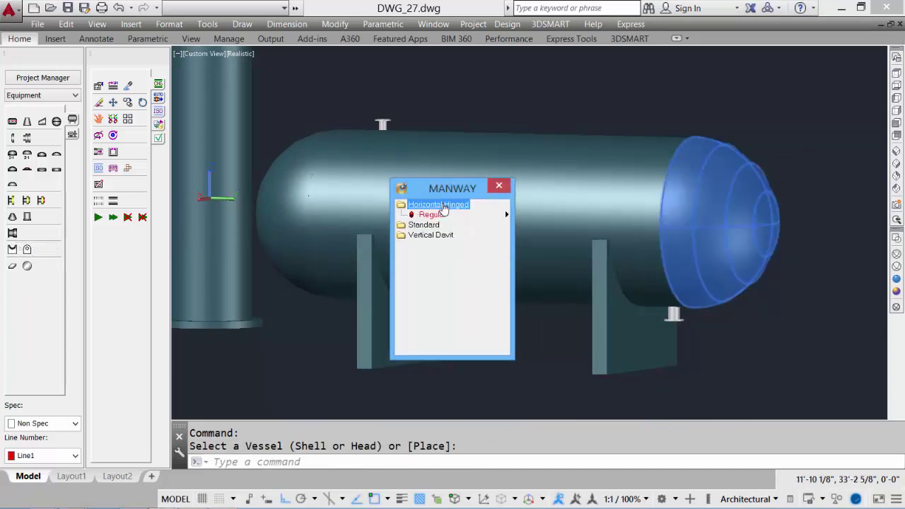
{"action": "left_click", "coordinate": [441, 216]}
{"action": "left_click", "coordinate": [564, 230]}
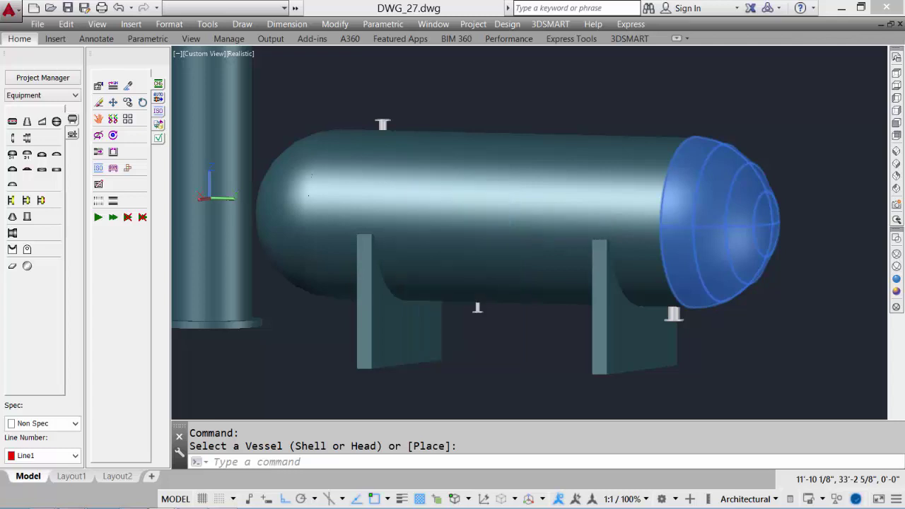
Step: Give the head manway an 18 in external projection, 30 in outside diameter and 42 in flange outside diameter, and set its flange thickness
{"action": "left_click_drag", "start_coordinate": [489, 377], "coordinate": [511, 382]}
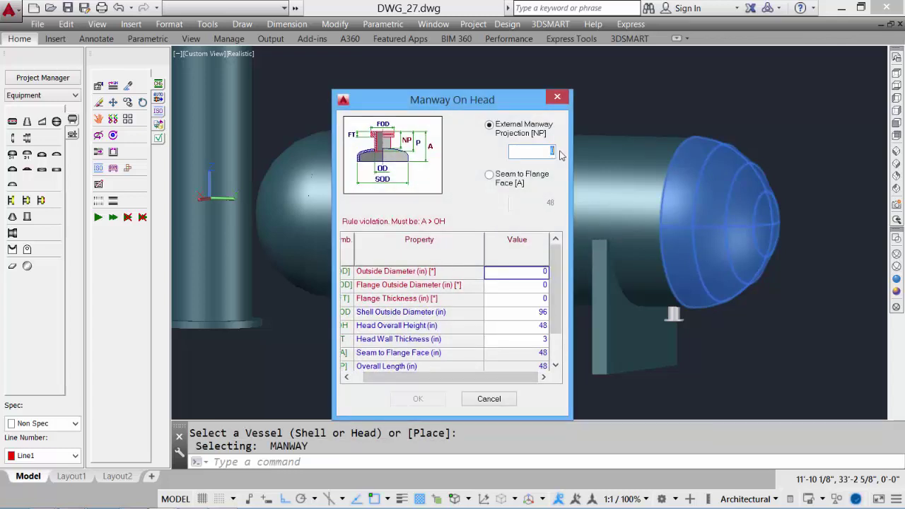
{"action": "type", "text": "18"}
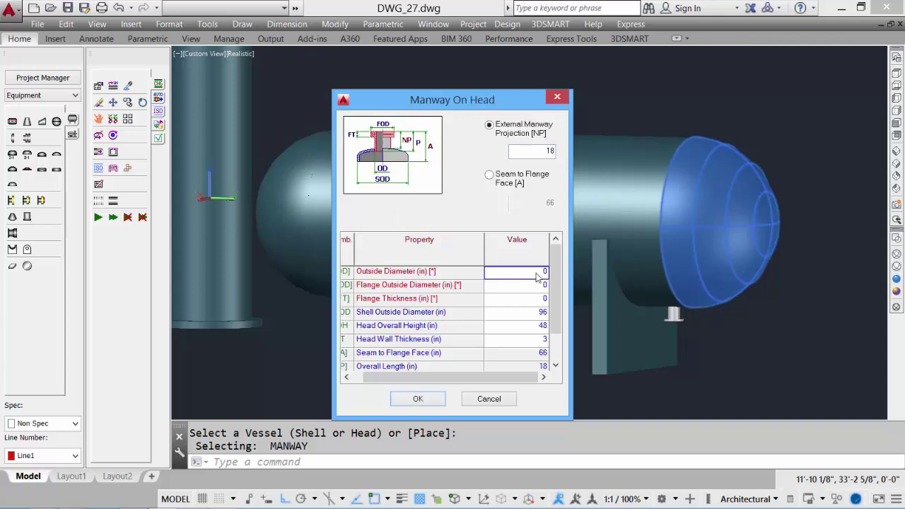
{"action": "left_click", "coordinate": [534, 274]}
{"action": "type", "text": "30"}
{"action": "left_click", "coordinate": [537, 285]}
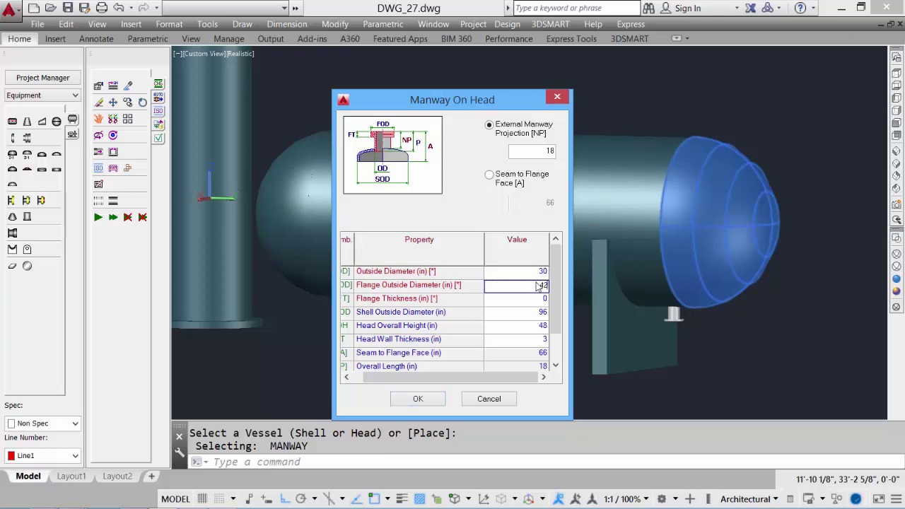
{"action": "left_click", "coordinate": [539, 300]}
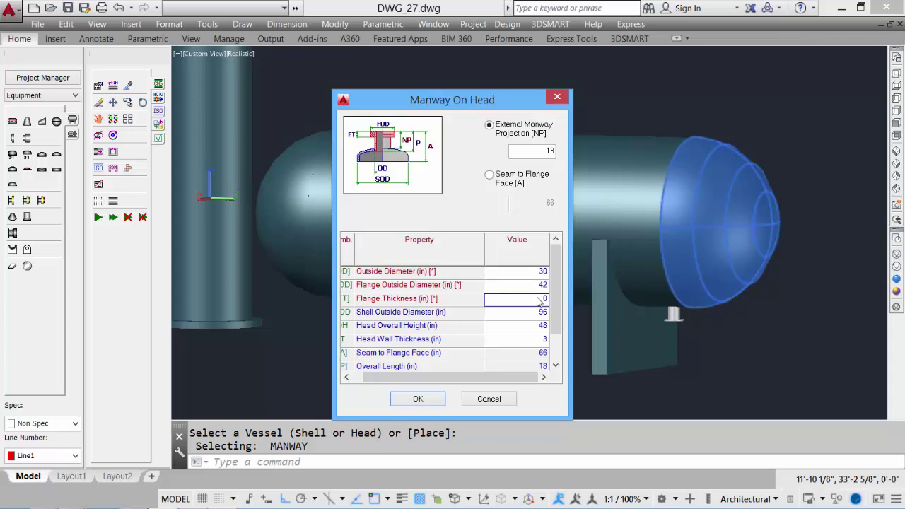
{"action": "left_click", "coordinate": [437, 398]}
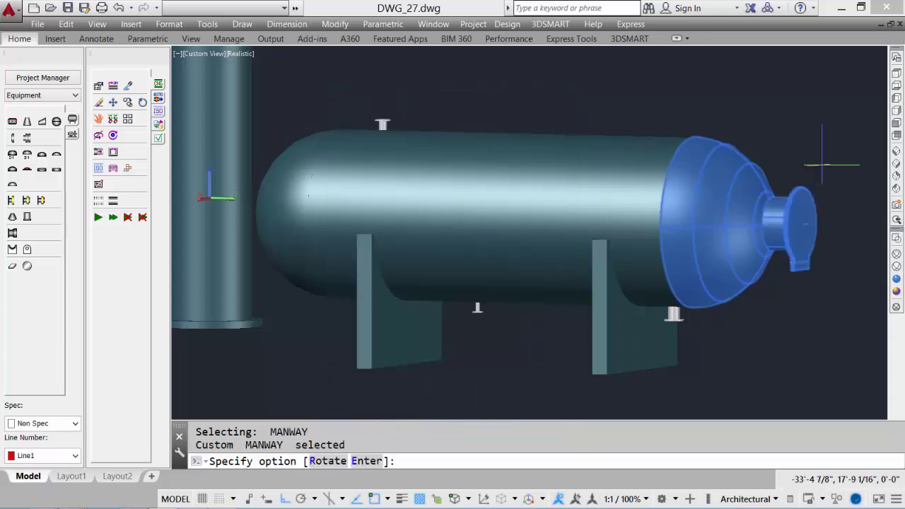
Step: Rotate the manway 90° about its axis and finish its placement on the head
{"action": "type", "text": "r"}
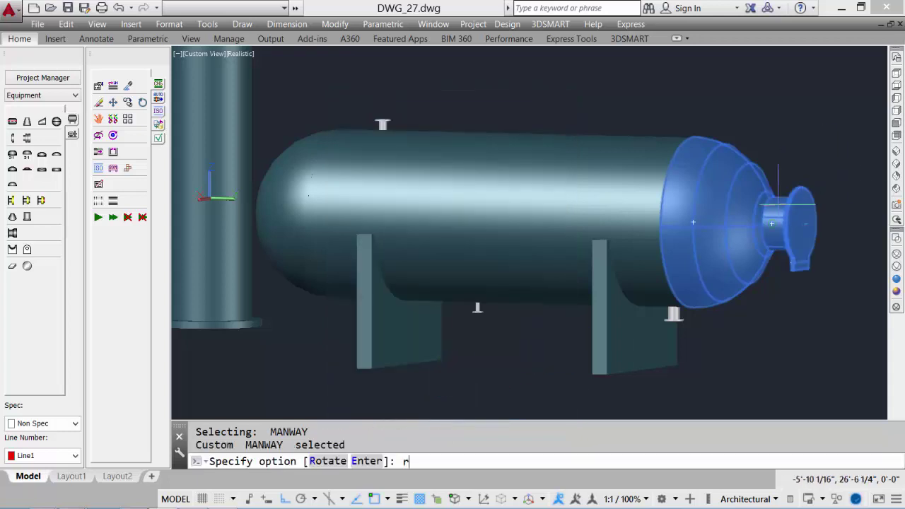
{"action": "key", "text": "Return"}
{"action": "type", "text": "90"}
{"action": "key", "text": "Return"}
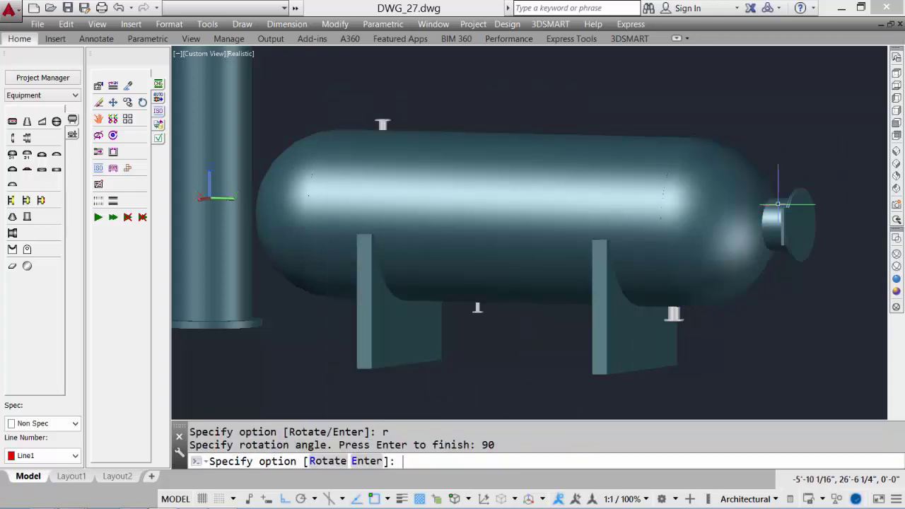
{"action": "key", "text": "Return"}
Step: Inspect both vessels in the Top and Right views, ending in SE Isometric
{"action": "left_click", "coordinate": [897, 73]}
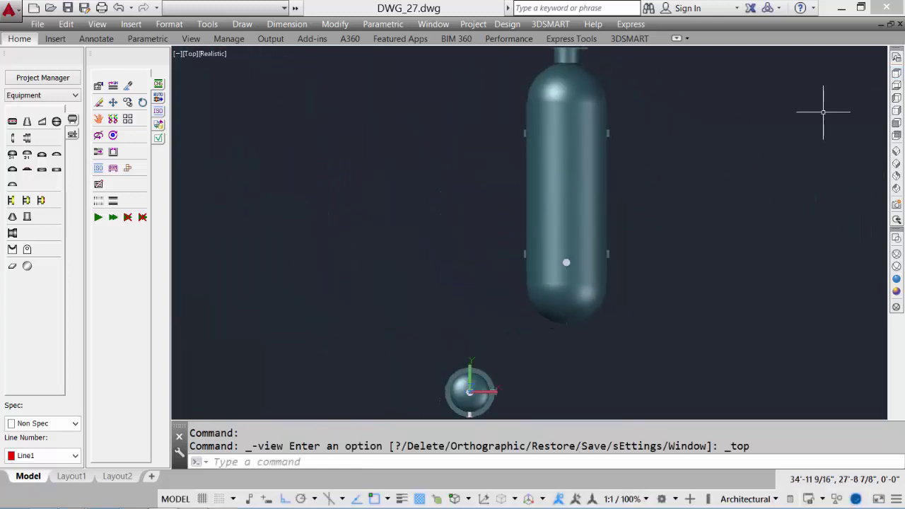
{"action": "left_click", "coordinate": [897, 110]}
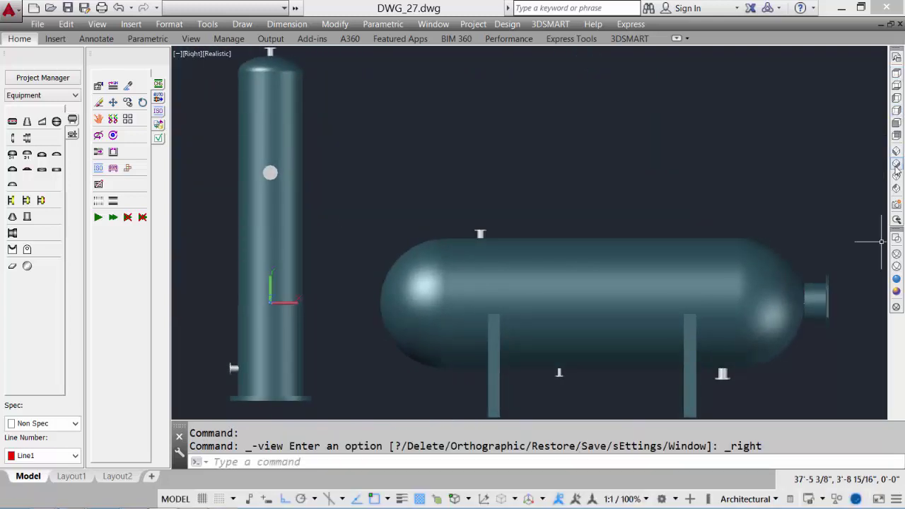
{"action": "left_click", "coordinate": [896, 166]}
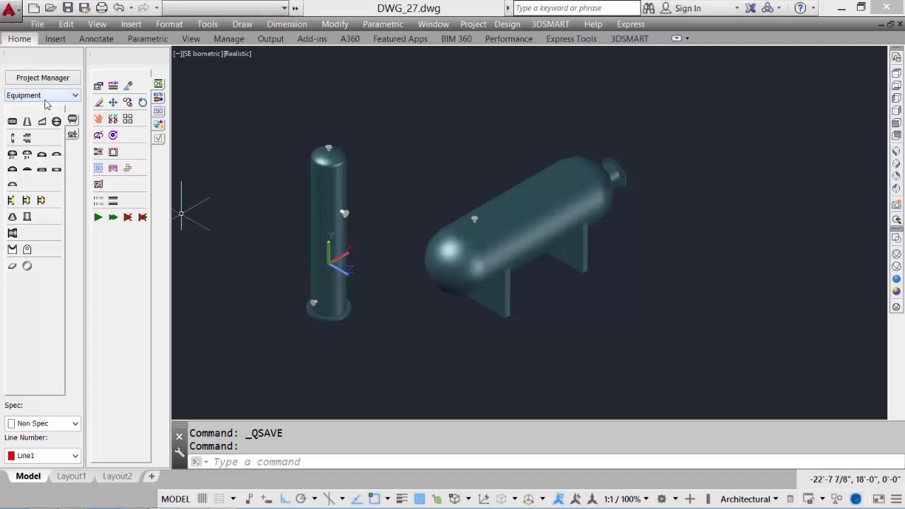
Step: Insert a Regular Horizontal Split Pump with nominal pipe size 3 on the open ground beside the horizontal vessel
{"action": "left_click", "coordinate": [72, 137]}
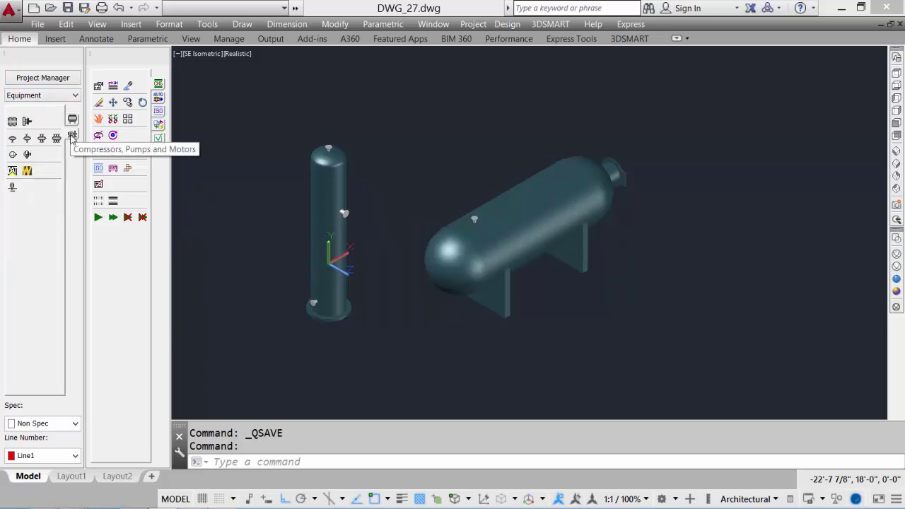
{"action": "left_click", "coordinate": [27, 155]}
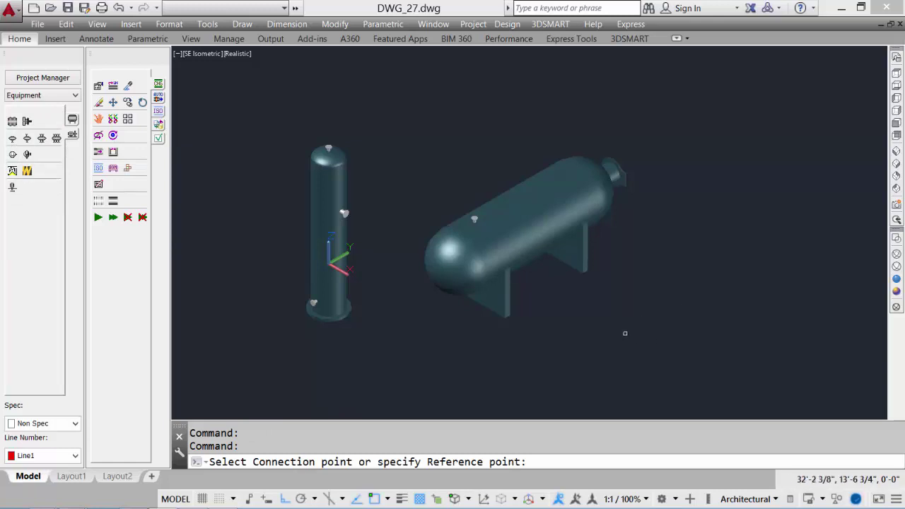
{"action": "left_click", "coordinate": [626, 332]}
{"action": "mouse_move", "coordinate": [457, 225]}
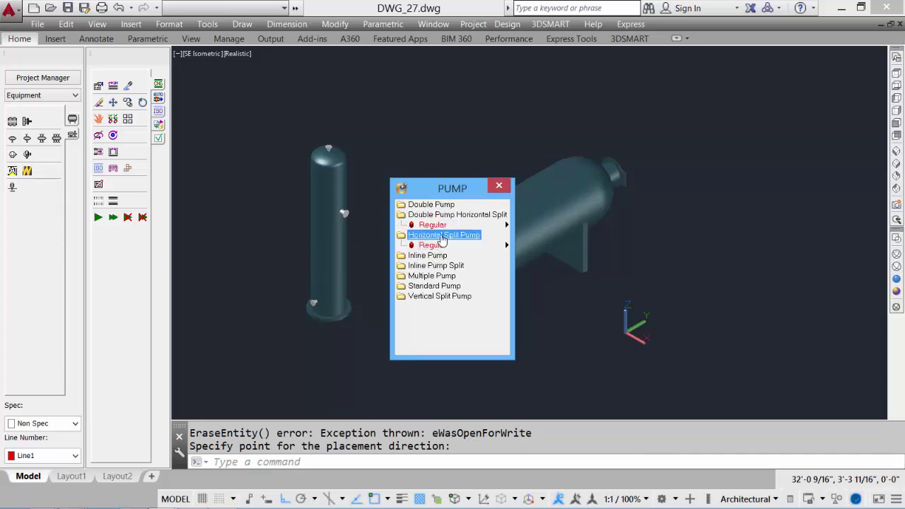
{"action": "mouse_move", "coordinate": [437, 246]}
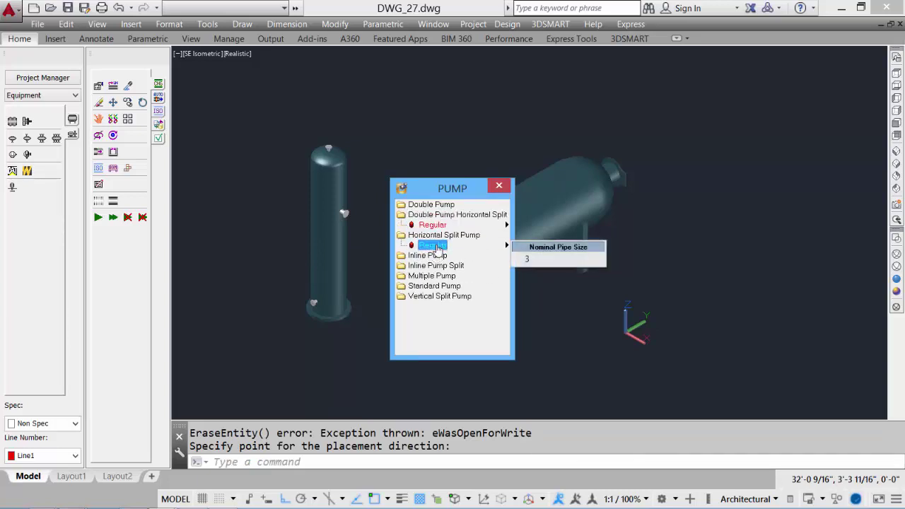
{"action": "left_click", "coordinate": [542, 259]}
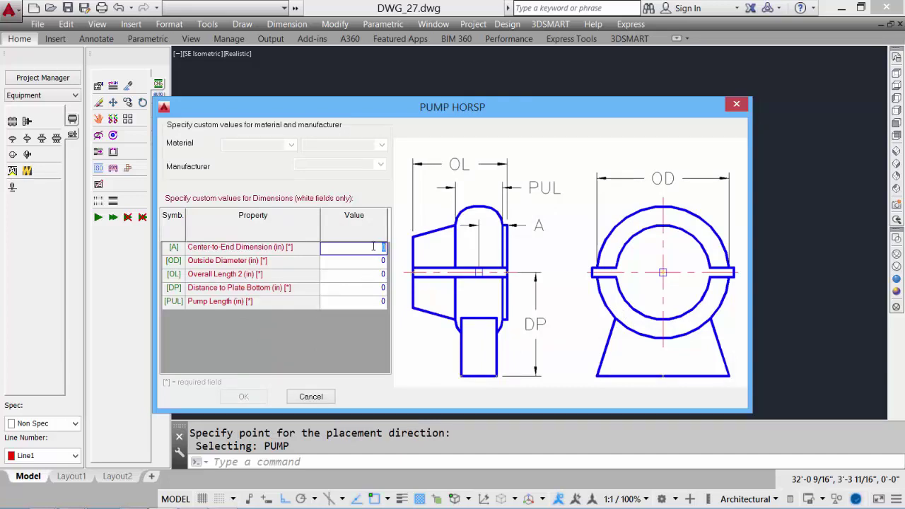
Step: Set the pump's center-to-end to 10, outside diameter 19, overall length 16, plate distance 13 and pump length 8 in, and rotate it 90°
{"action": "type", "text": "10\t19\t16\t13\t8"}
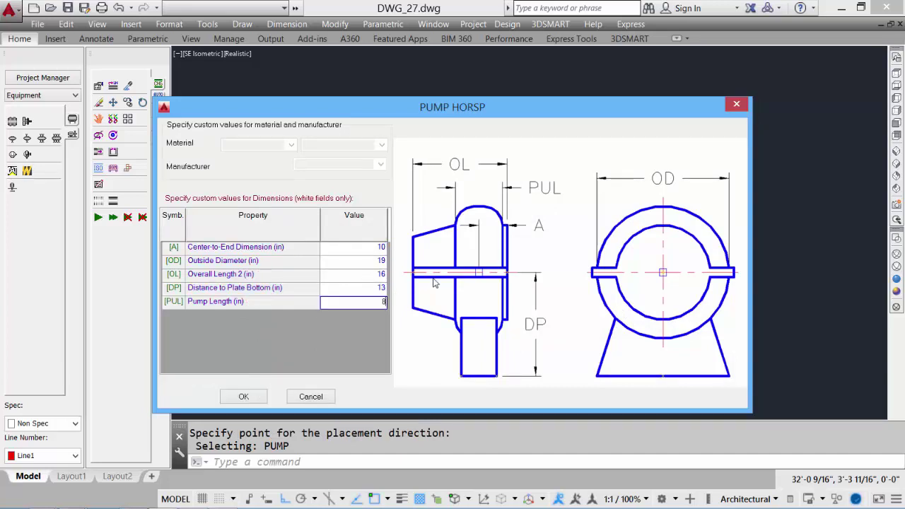
{"action": "left_click", "coordinate": [243, 397]}
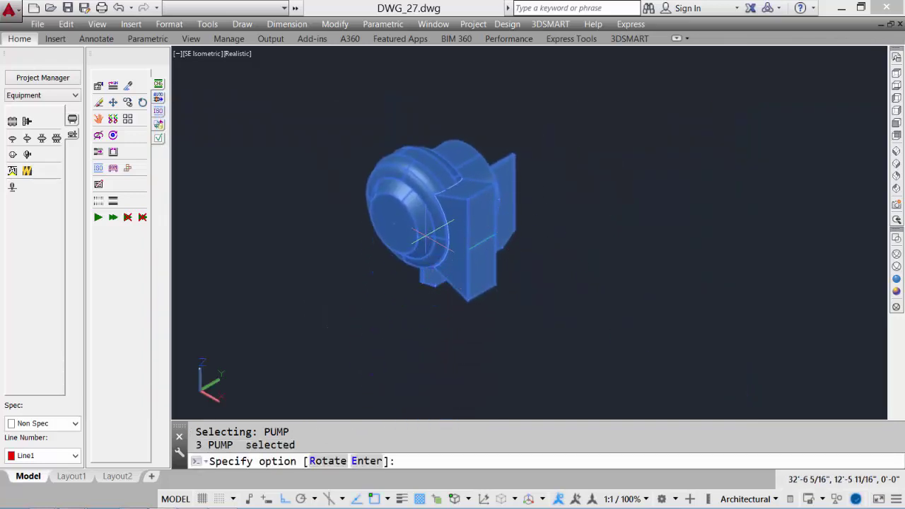
{"action": "type", "text": "r"}
{"action": "key", "text": "Return"}
{"action": "type", "text": "90"}
{"action": "key", "text": "Return"}
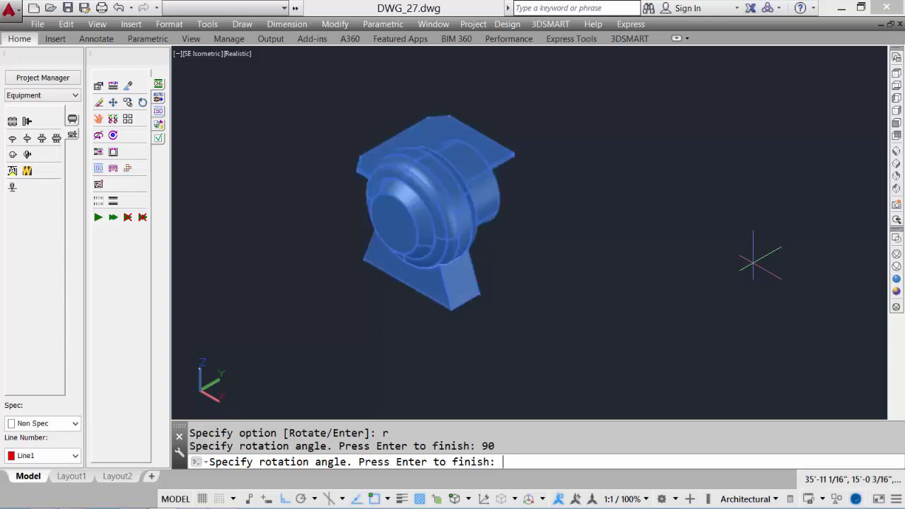
{"action": "key", "text": "Return"}
{"action": "key", "text": "Return"}
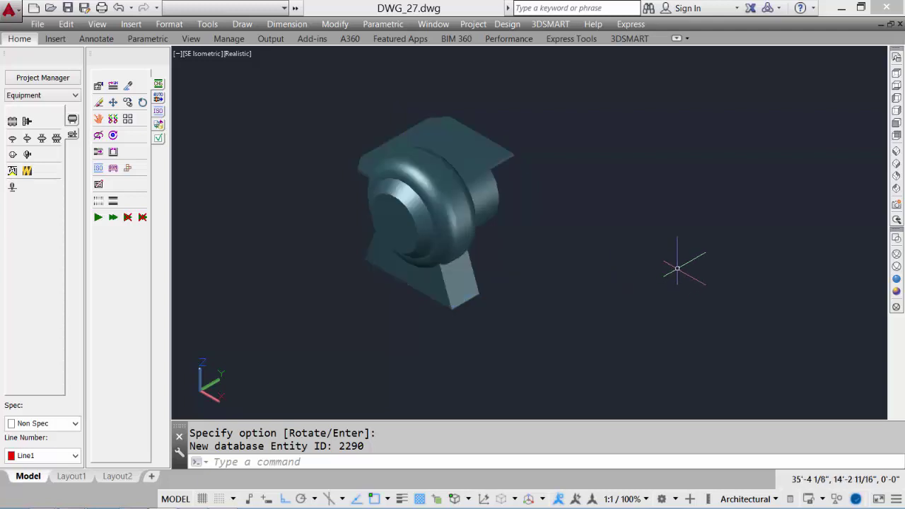
Step: Start an electric motor at the endpoint on the pump's rear face, directed away from the pump
{"action": "middle_click_drag", "start_coordinate": [612, 267], "coordinate": [545, 256], "text": "shift"}
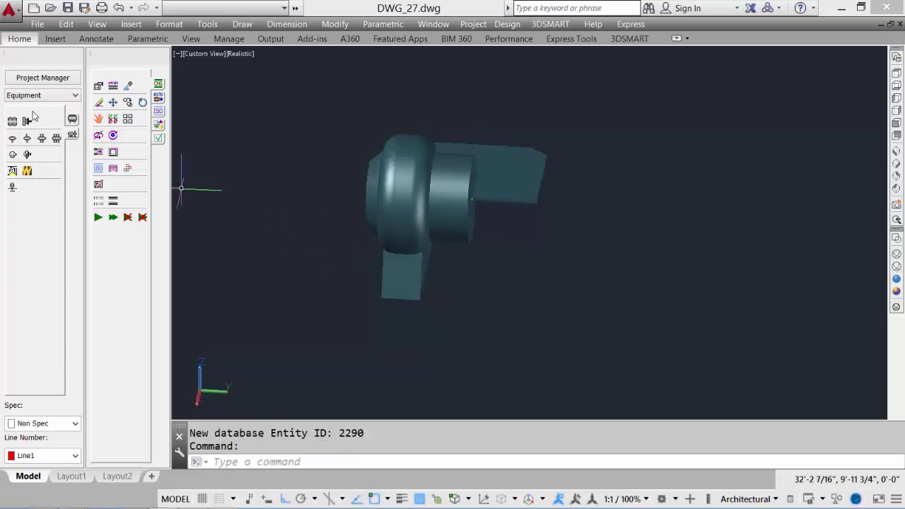
{"action": "left_click", "coordinate": [12, 155]}
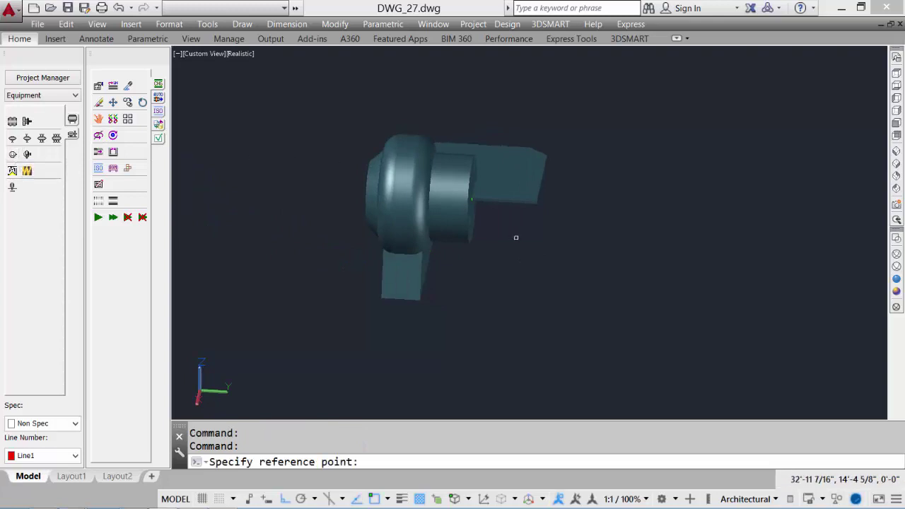
{"action": "type", "text": "end"}
{"action": "key", "text": "Return"}
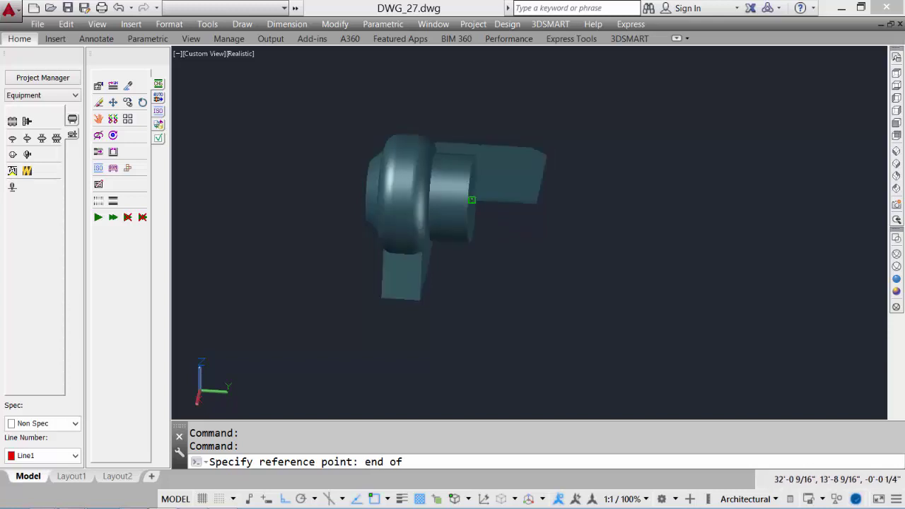
{"action": "left_click", "coordinate": [472, 200]}
{"action": "left_click", "coordinate": [712, 221]}
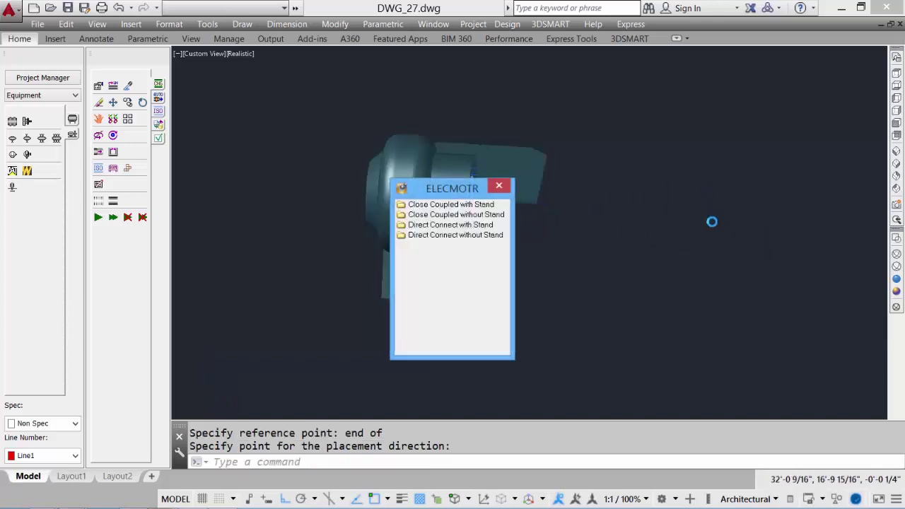
Step: Make the motor Direct Connect with Stand: outside diameter 14, overall length 26, plate distance 13, crankshaft length 6 and diameter 2 in
{"action": "left_click", "coordinate": [472, 225]}
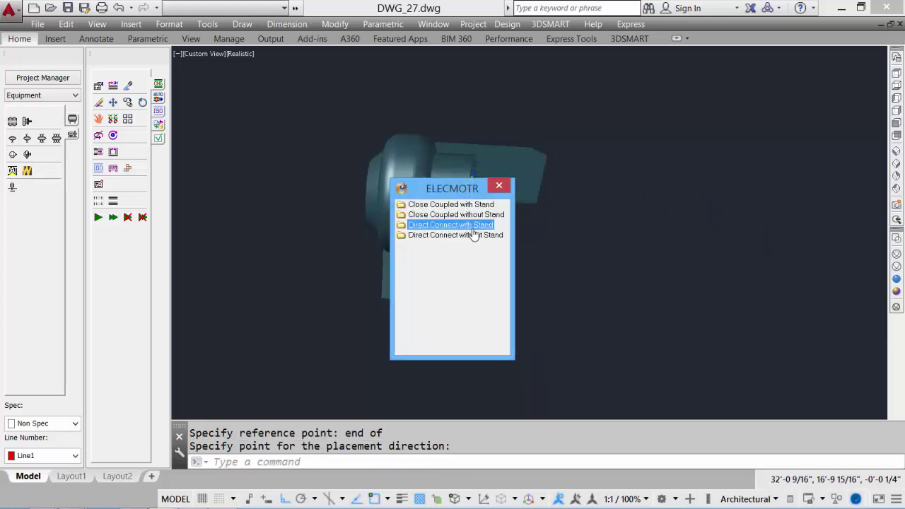
{"action": "right_click", "coordinate": [474, 235]}
{"action": "left_click", "coordinate": [550, 249]}
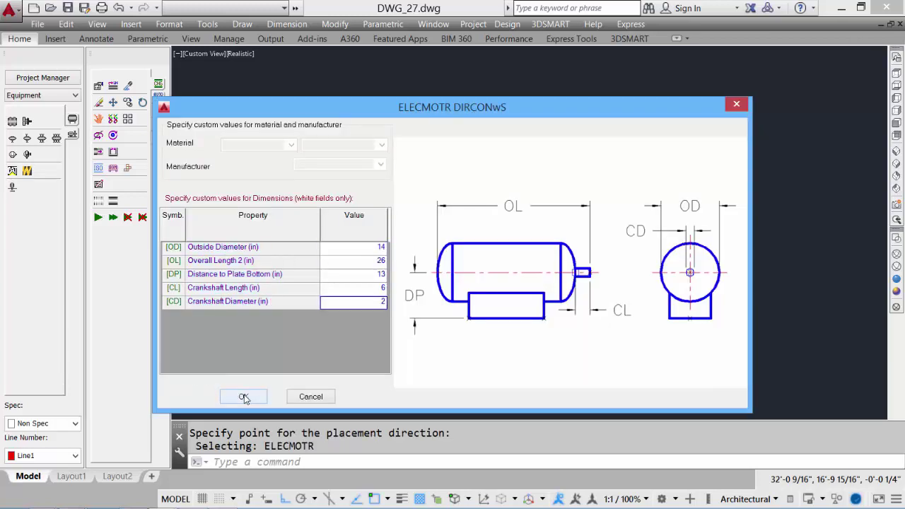
{"action": "left_click", "coordinate": [243, 396]}
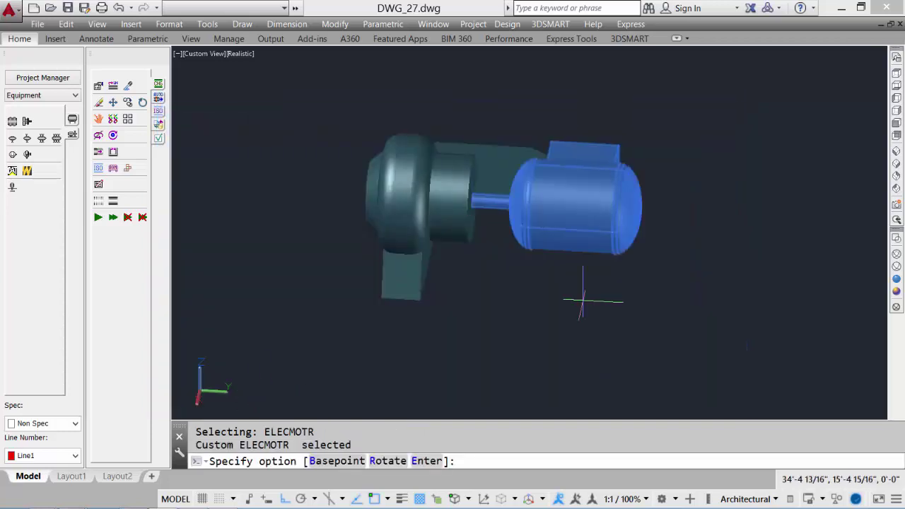
Step: Rotate the motor 90° so its stand points down and finish the placement
{"action": "type", "text": "r"}
{"action": "key", "text": "Return"}
{"action": "type", "text": "90"}
{"action": "key", "text": "Return"}
{"action": "key", "text": "Return"}
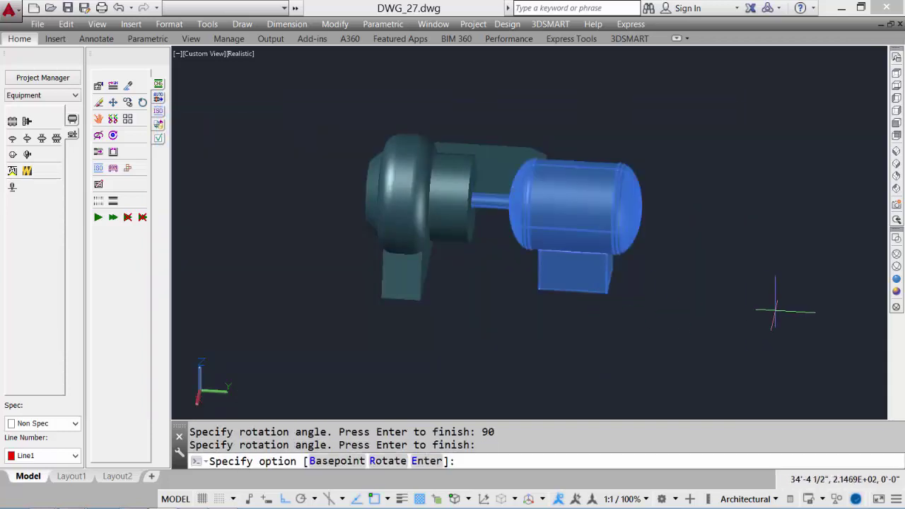
{"action": "key", "text": "Return"}
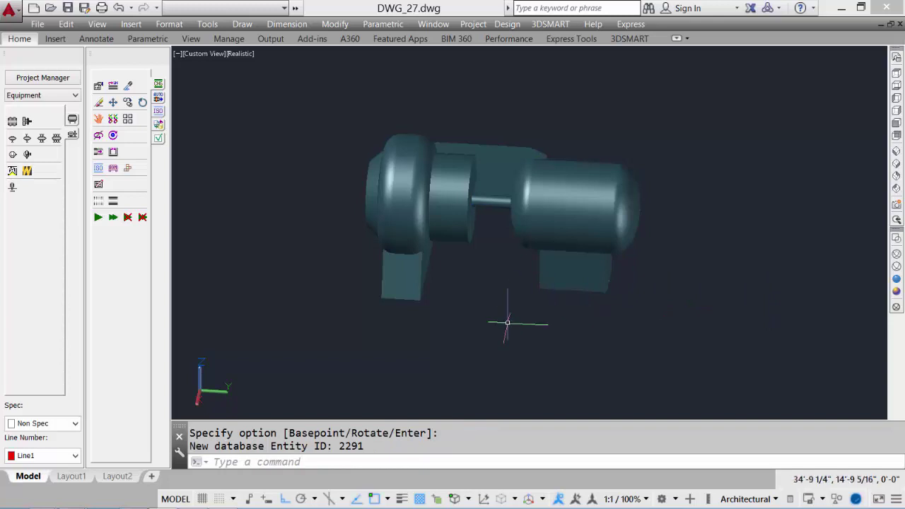
Step: Draw a 2' by 4' rectangle beside the pump and motor
{"action": "middle_click_drag", "start_coordinate": [515, 314], "coordinate": [599, 301], "text": "shift"}
{"action": "scroll", "coordinate": [575, 273], "scroll_direction": "up", "scroll_amount": 3}
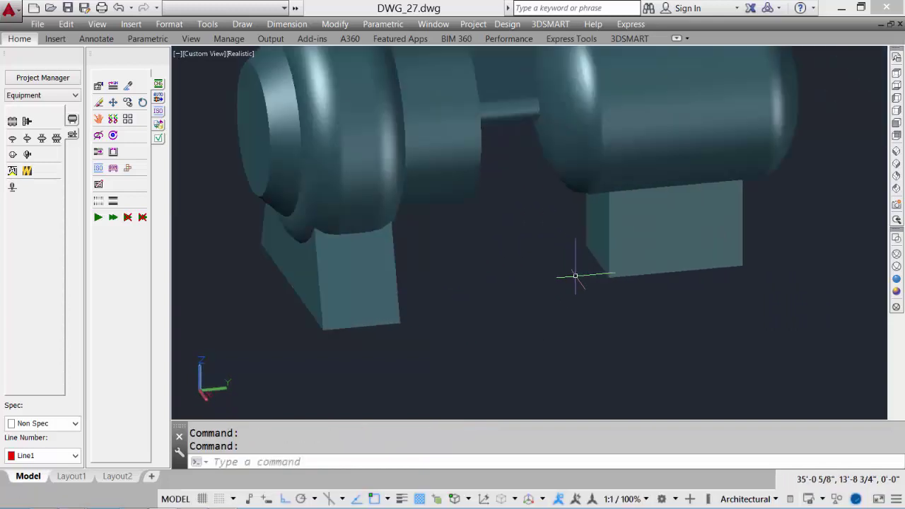
{"action": "scroll", "coordinate": [479, 297], "scroll_direction": "down", "scroll_amount": 2}
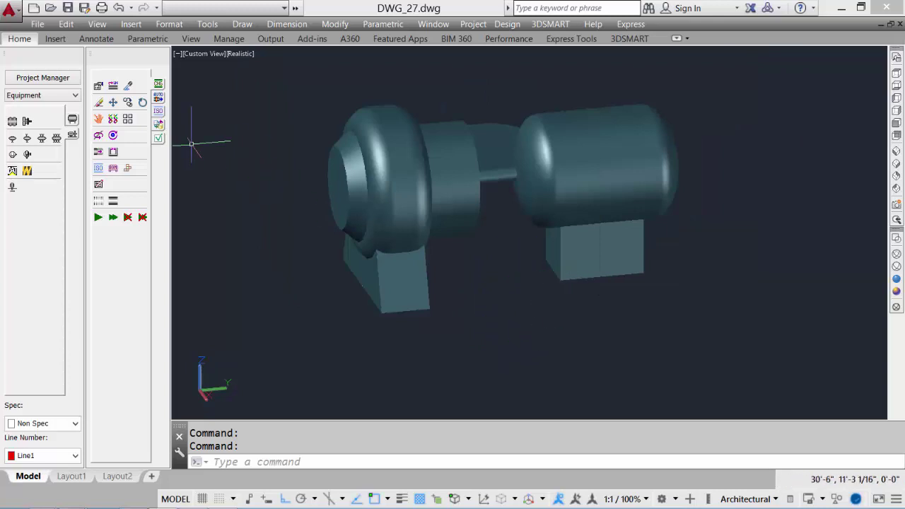
{"action": "scroll", "coordinate": [474, 319], "scroll_direction": "down", "scroll_amount": 2}
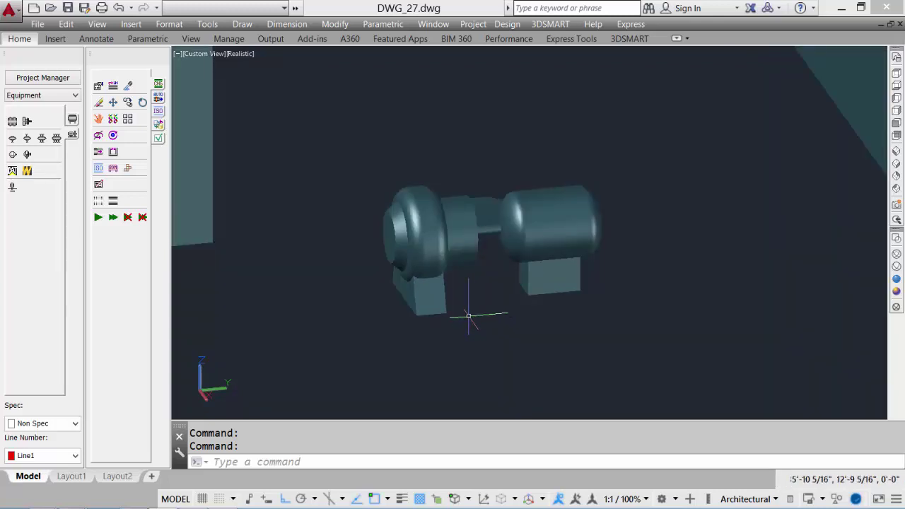
{"action": "type", "text": "REC"}
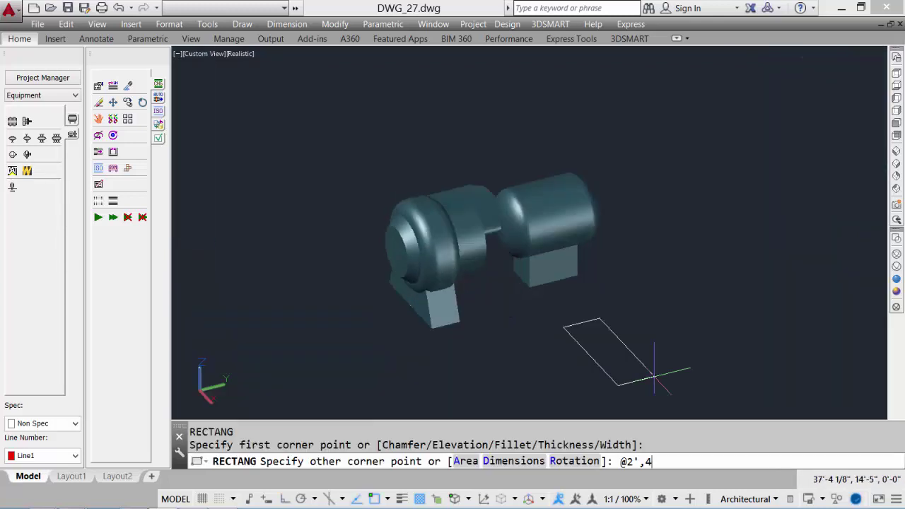
{"action": "key", "text": "Return"}
Step: Extrude the rectangle beside the pump and motor to a height of 1/2 in to form a base plate
{"action": "type", "text": "ext"}
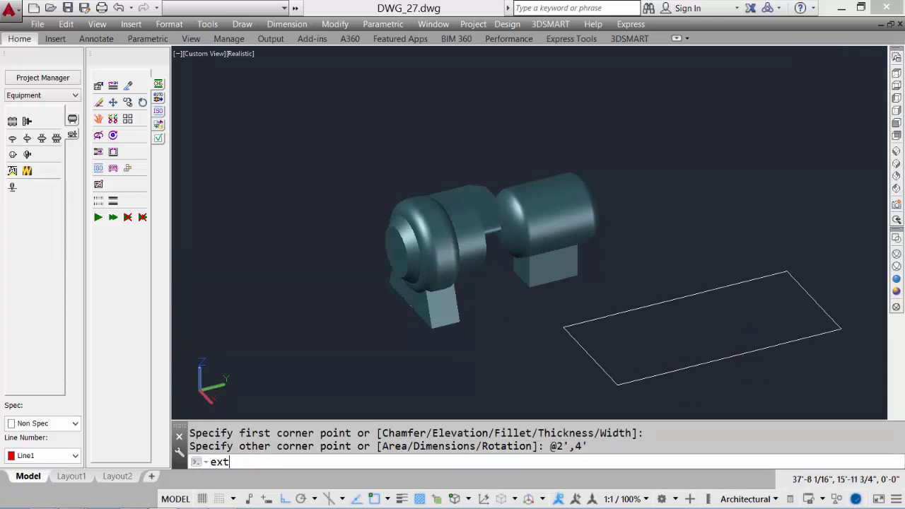
{"action": "key", "text": "Return"}
{"action": "left_click", "coordinate": [679, 369]}
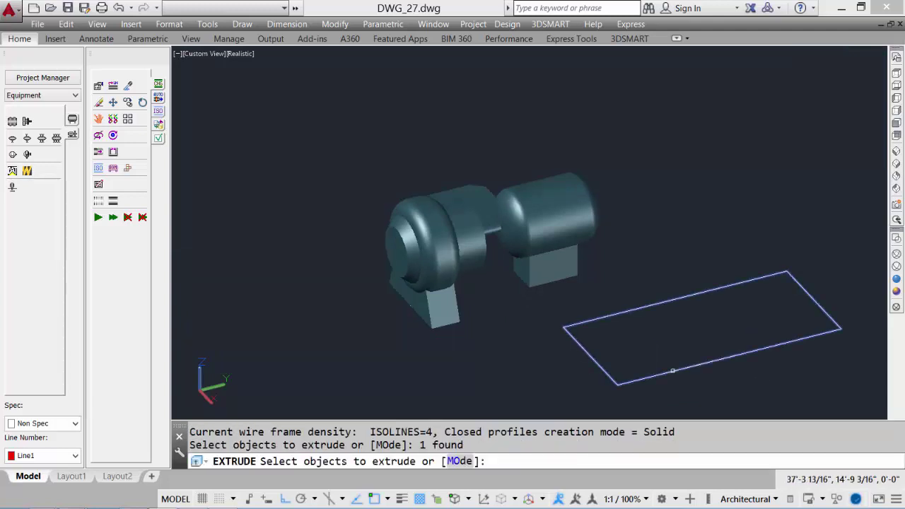
{"action": "key", "text": "Return"}
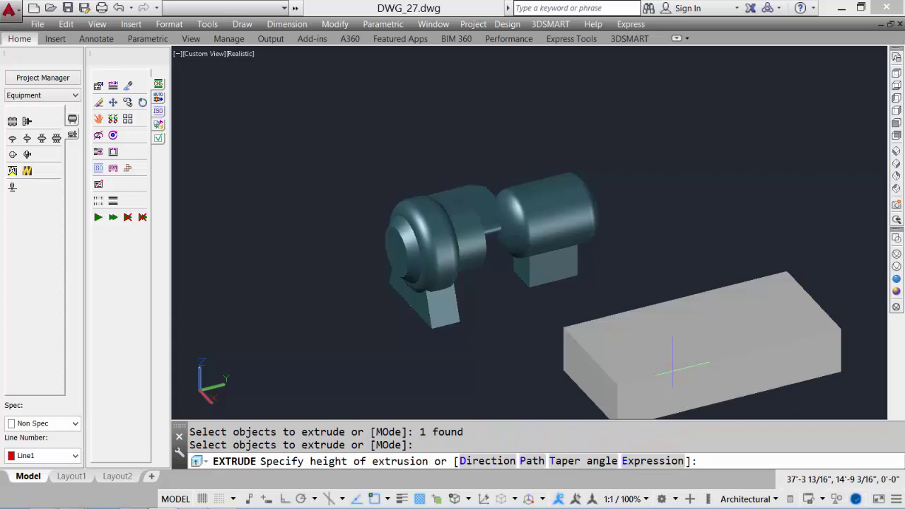
{"action": "type", "text": "1/2"}
{"action": "key", "text": "Return"}
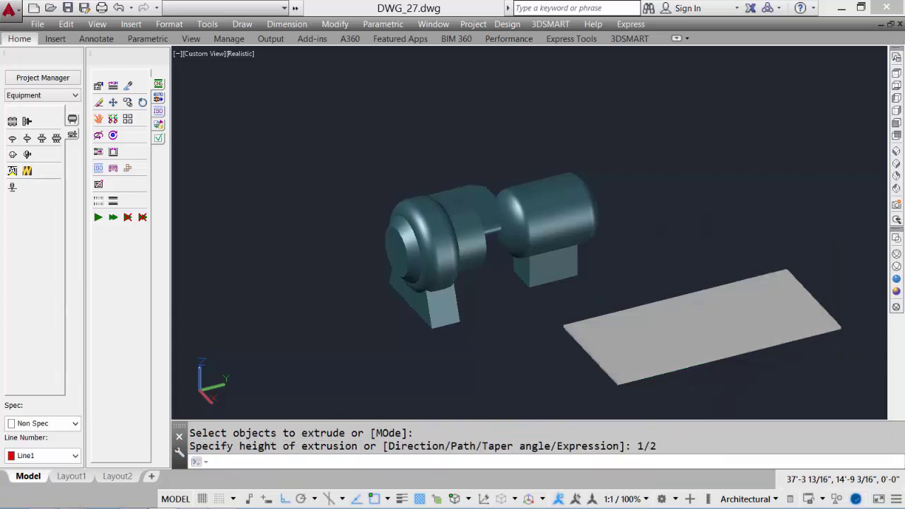
Step: Move the base plate under the pump and motor stands and show it in the SE Isometric view
{"action": "type", "text": "m"}
{"action": "key", "text": "Return"}
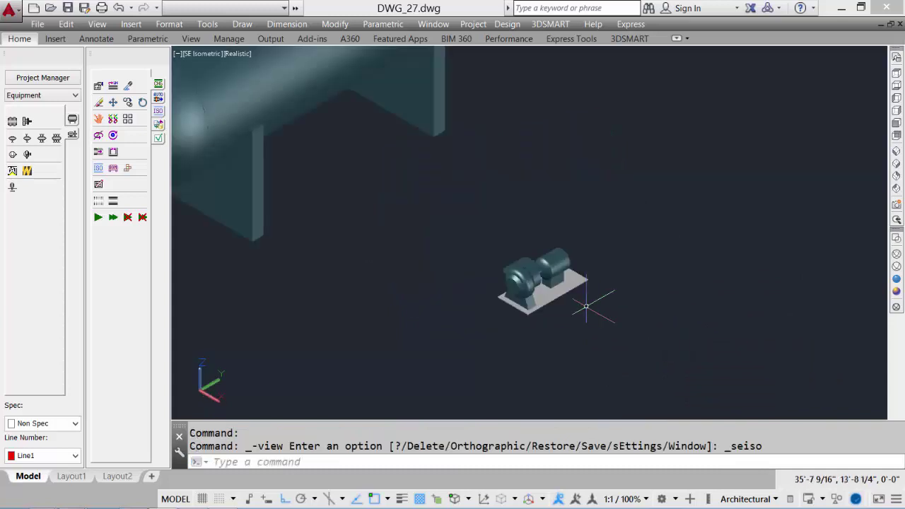
{"action": "scroll", "coordinate": [586, 305], "scroll_direction": "up", "scroll_amount": 6}
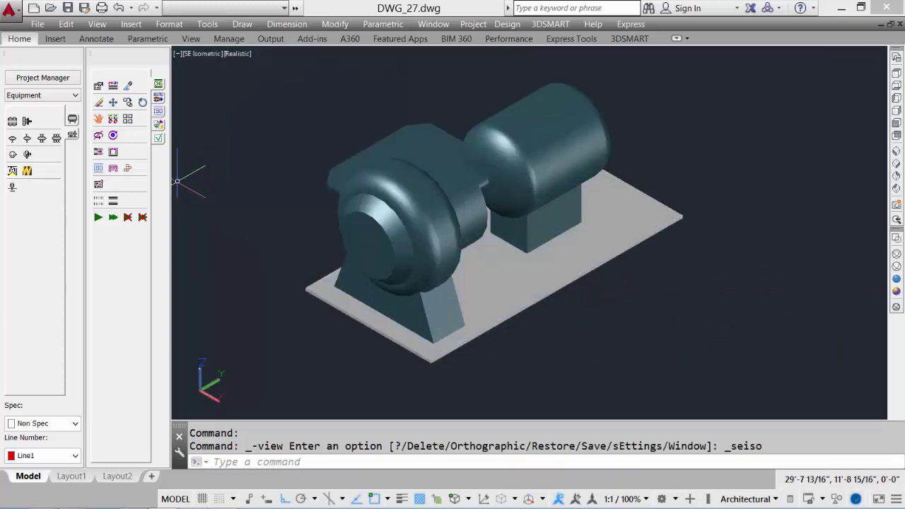
Step: Match the base plate's properties to those of the electric motor
{"action": "type", "text": "MA"}
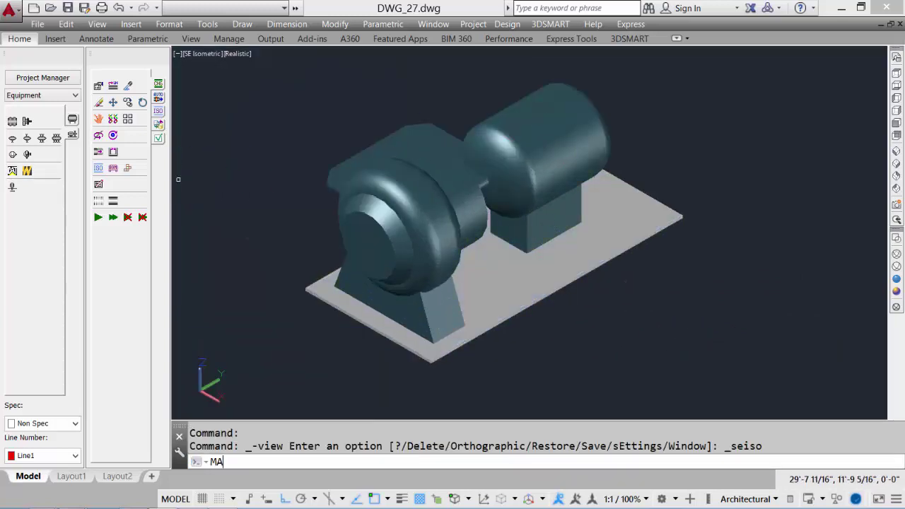
{"action": "key", "text": "Return"}
{"action": "left_click", "coordinate": [552, 162]}
{"action": "left_click", "coordinate": [647, 236]}
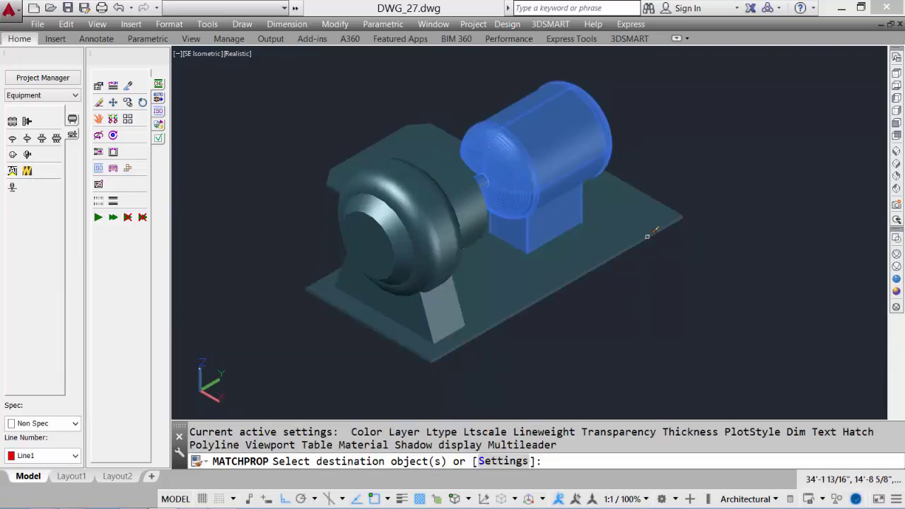
{"action": "key", "text": "Return"}
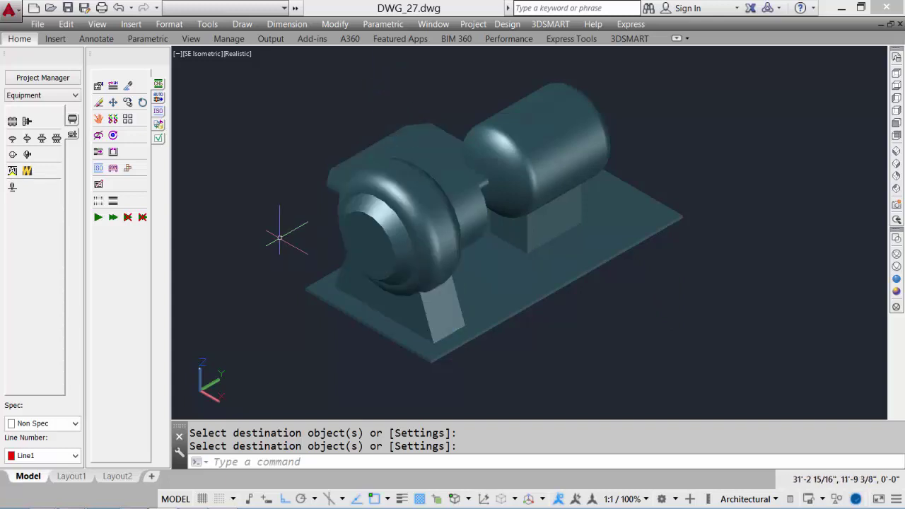
Step: Start placing a raised-face nozzle at the center of the pump's front face, directed away from the pump
{"action": "left_click", "coordinate": [72, 120]}
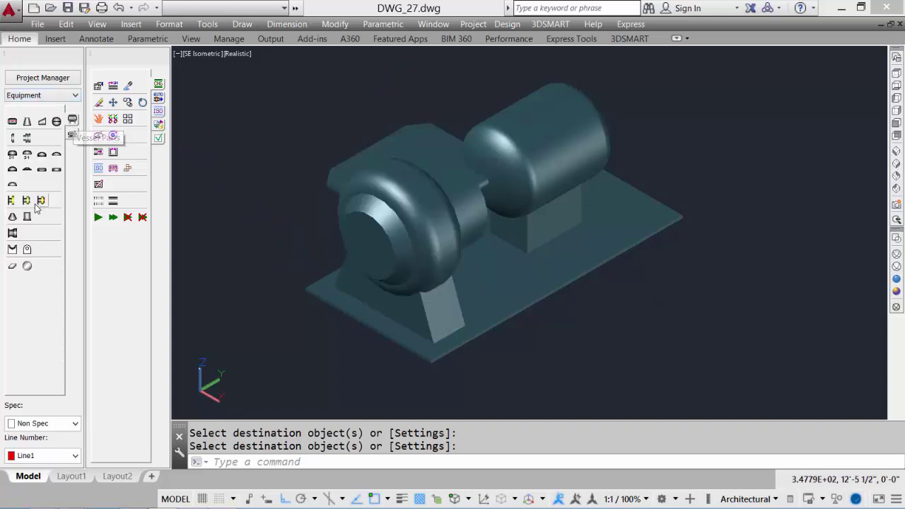
{"action": "left_click", "coordinate": [29, 201]}
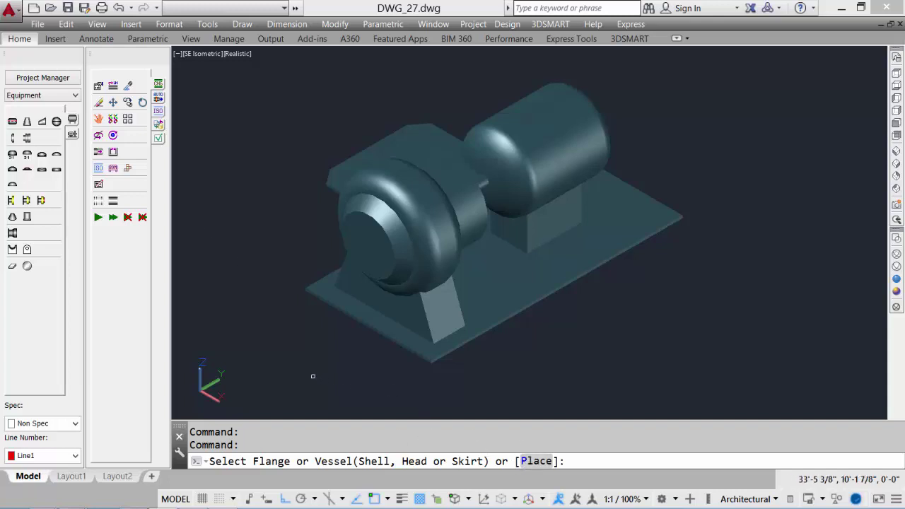
{"action": "type", "text": "p"}
{"action": "key", "text": "Return"}
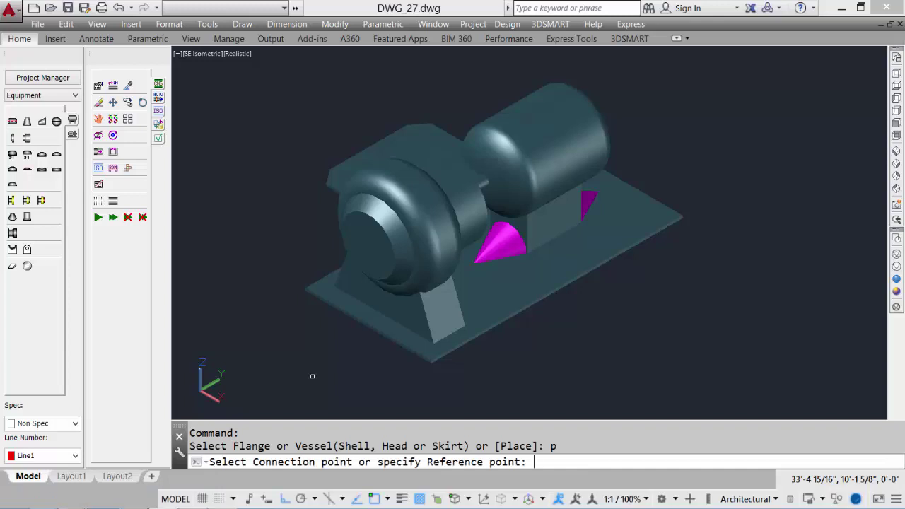
{"action": "type", "text": "c"}
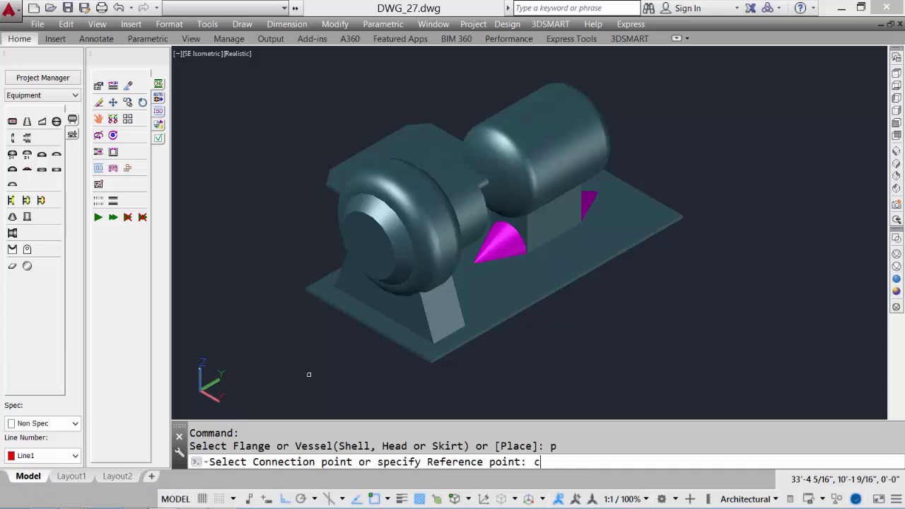
{"action": "type", "text": "en"}
{"action": "key", "text": "Return"}
{"action": "left_click", "coordinate": [368, 245]}
{"action": "left_click", "coordinate": [259, 346]}
Step: Make the front nozzle 150# with nominal size 3 and overall length 6 in, and finish its placement
{"action": "mouse_move", "coordinate": [287, 374]}
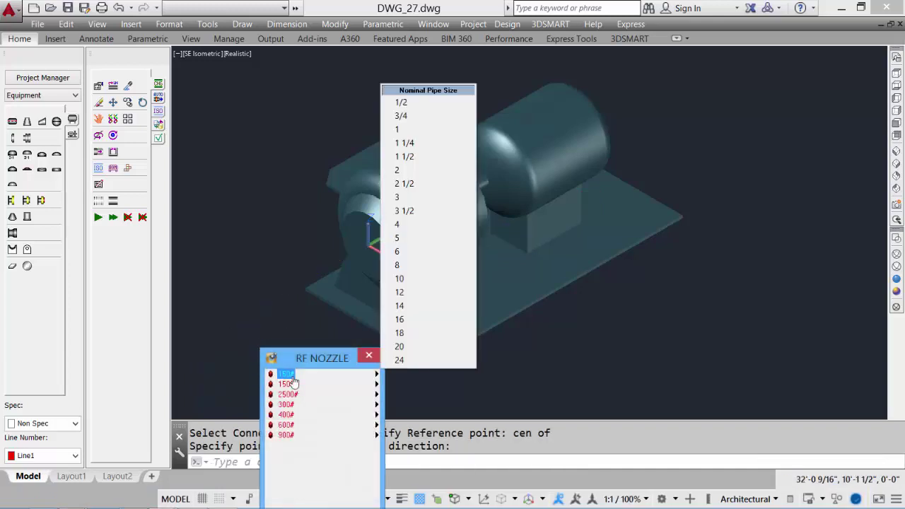
{"action": "left_click", "coordinate": [414, 198]}
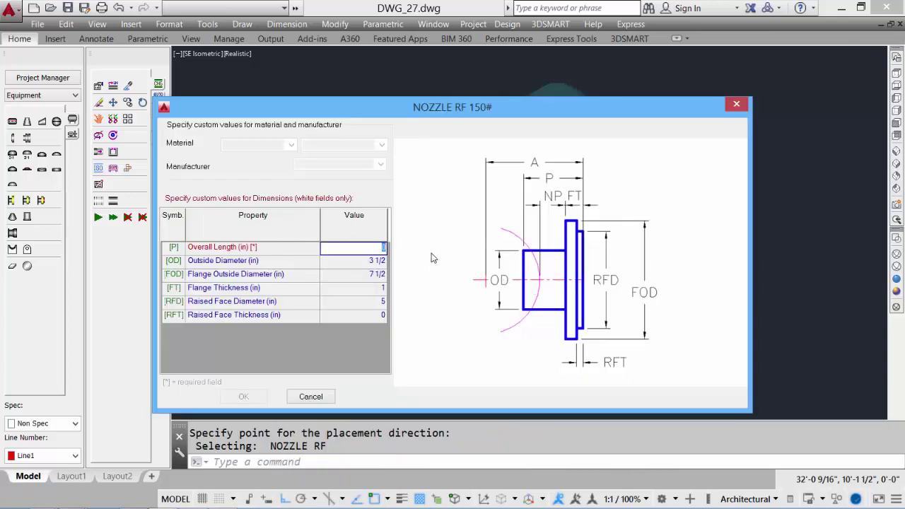
{"action": "type", "text": "6"}
{"action": "left_click", "coordinate": [243, 397]}
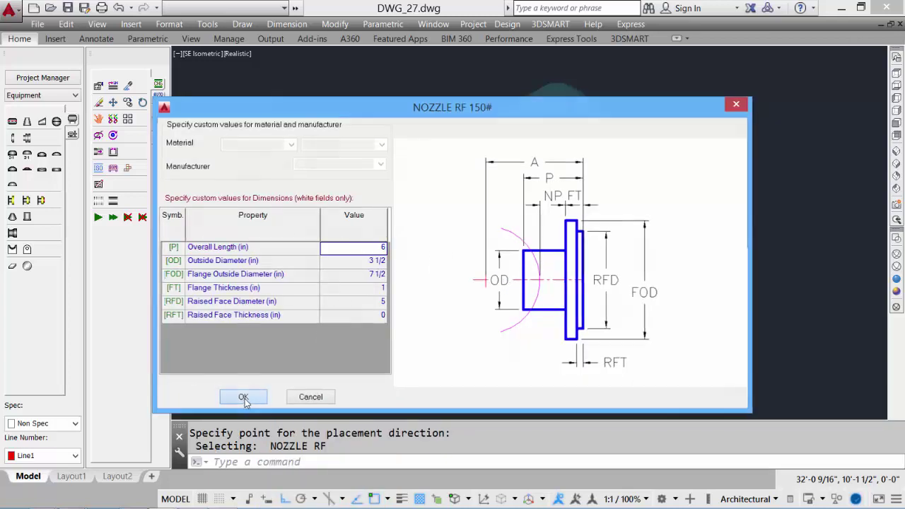
{"action": "key", "text": "Return"}
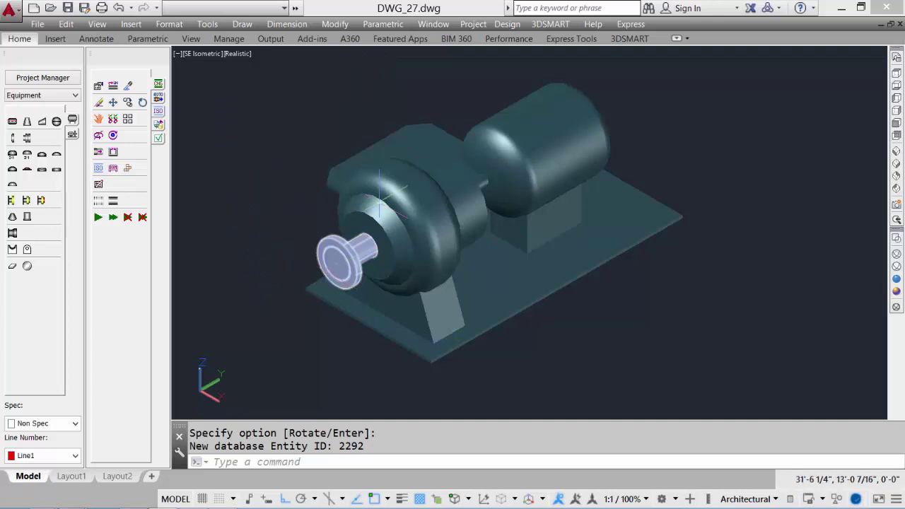
Step: Place a 150# raised-face nozzle of nominal size 2 at the quadrant on top of the pump casing, pointing up
{"action": "left_click", "coordinate": [27, 201]}
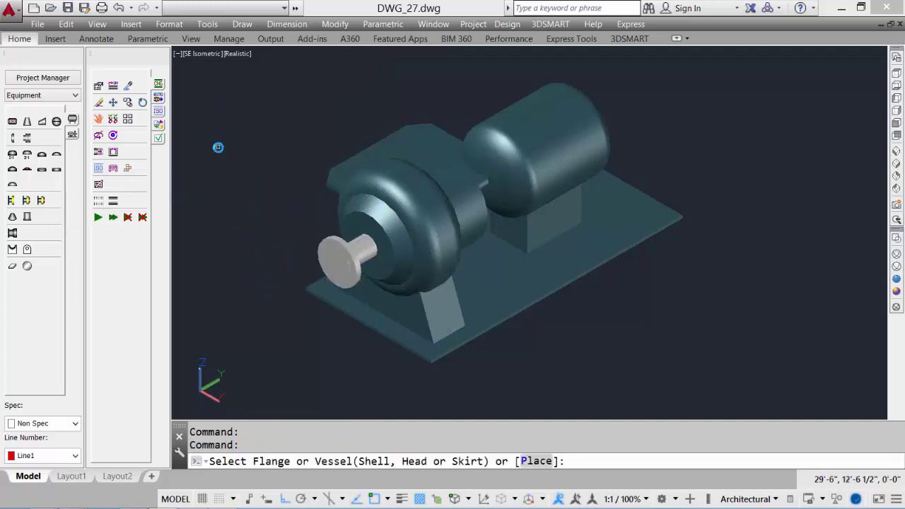
{"action": "type", "text": "p"}
{"action": "key", "text": "Return"}
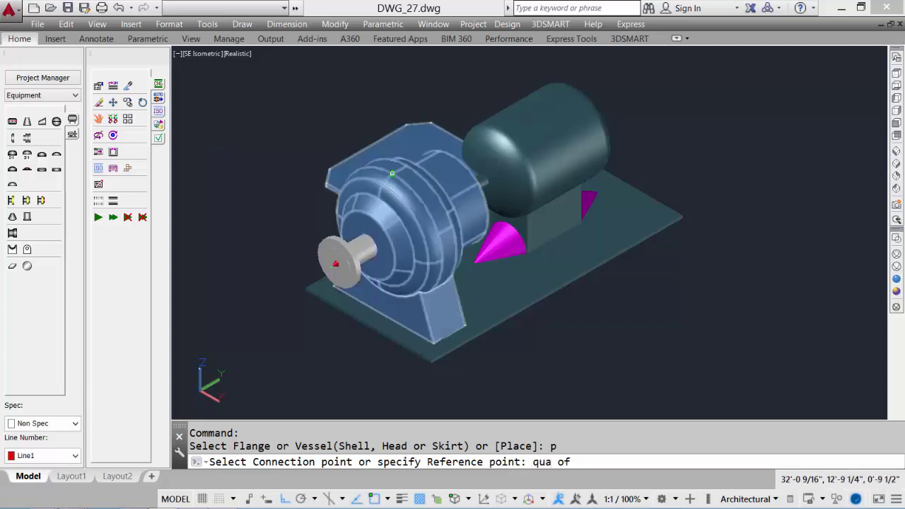
{"action": "left_click", "coordinate": [392, 173]}
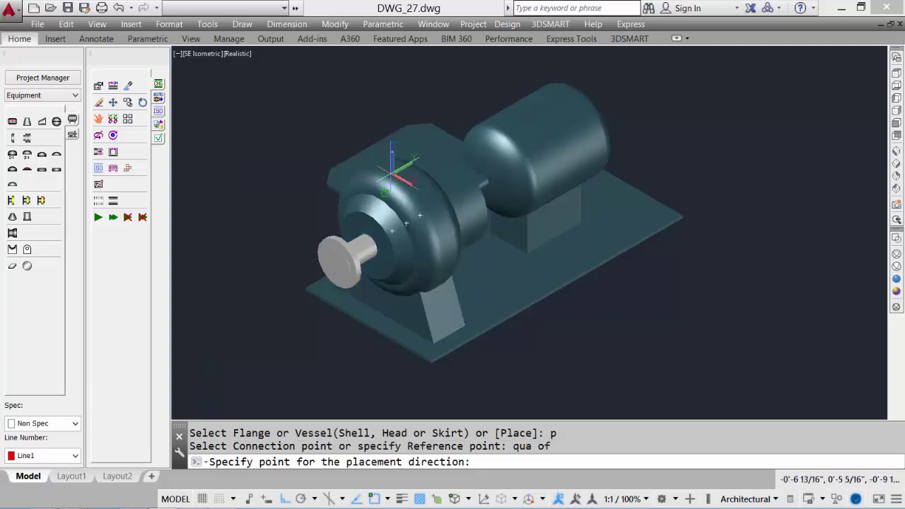
{"action": "left_click", "coordinate": [375, 99]}
{"action": "mouse_move", "coordinate": [415, 110]}
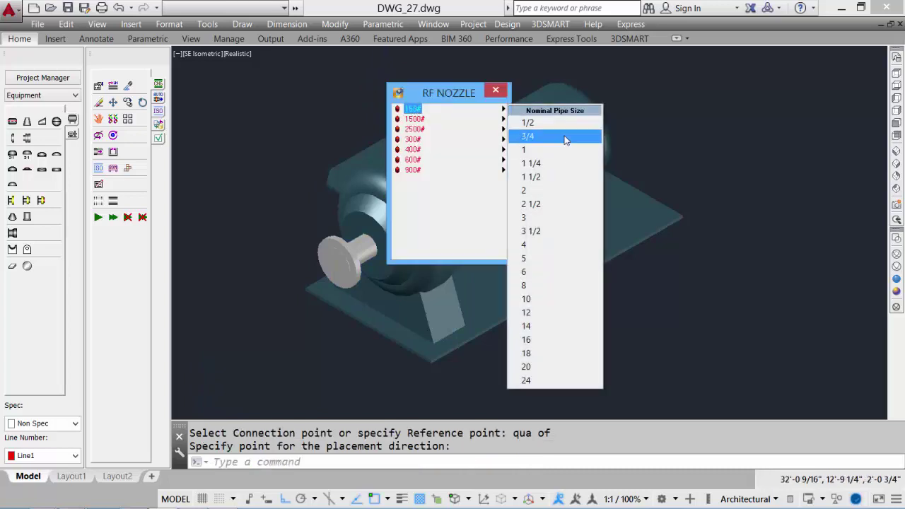
{"action": "left_click", "coordinate": [552, 191]}
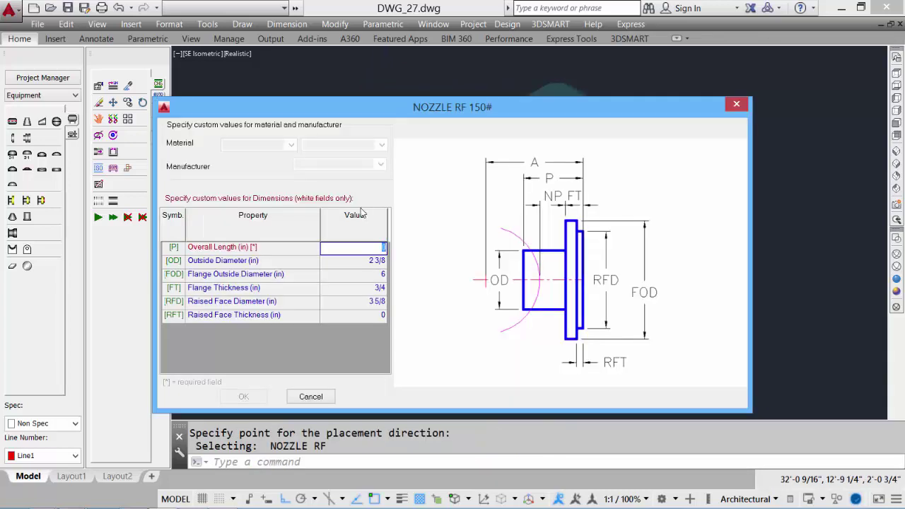
{"action": "left_click", "coordinate": [243, 397]}
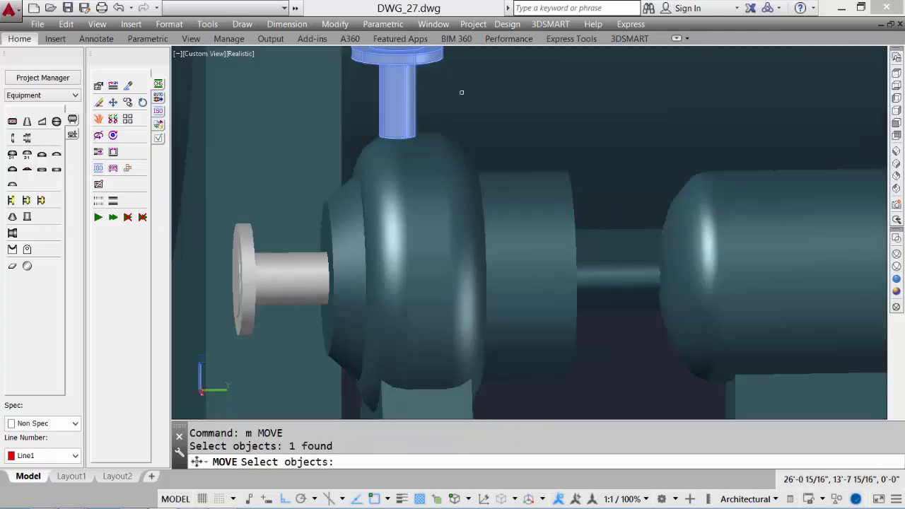
Step: Move the top nozzle 1 in along the pump axis toward the motor
{"action": "key", "text": "Return"}
{"action": "left_click", "coordinate": [509, 91]}
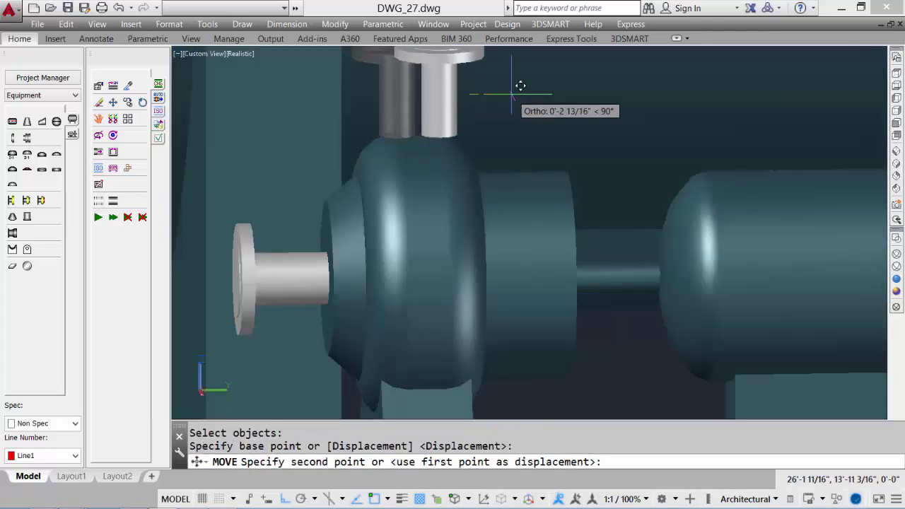
{"action": "type", "text": "1"}
{"action": "key", "text": "Return"}
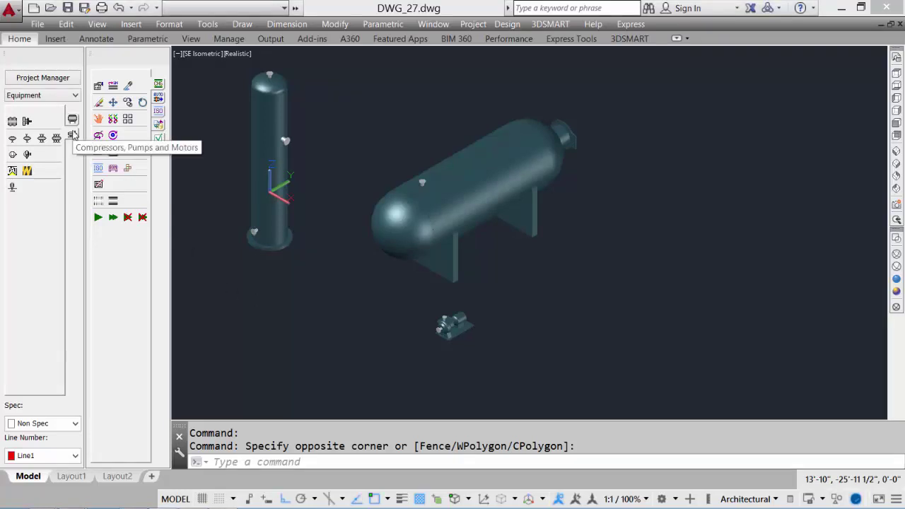
Step: Place a Standard JGK compressor frame from 2 Throw Type 1 in the open area beside the pump, without rotating it
{"action": "left_click", "coordinate": [29, 141]}
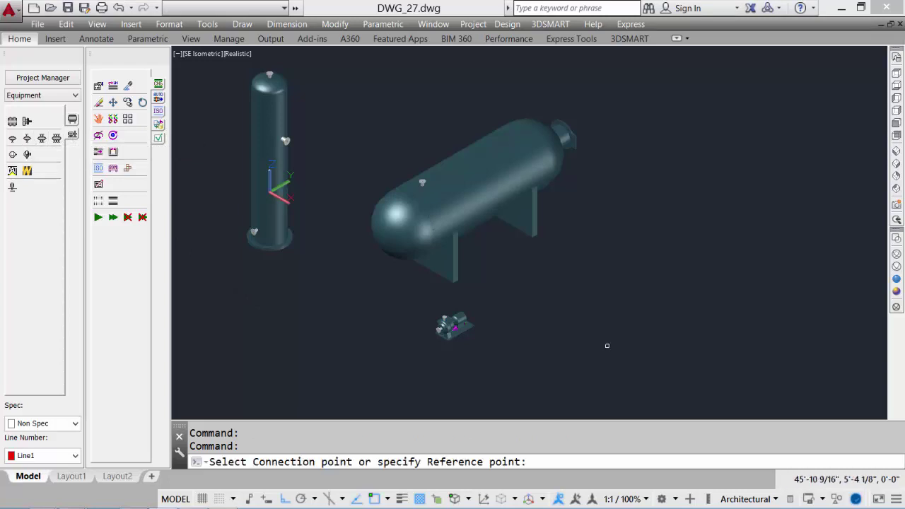
{"action": "middle_click_drag", "start_coordinate": [603, 347], "coordinate": [472, 246]}
{"action": "left_click", "coordinate": [480, 248]}
{"action": "left_click", "coordinate": [592, 232]}
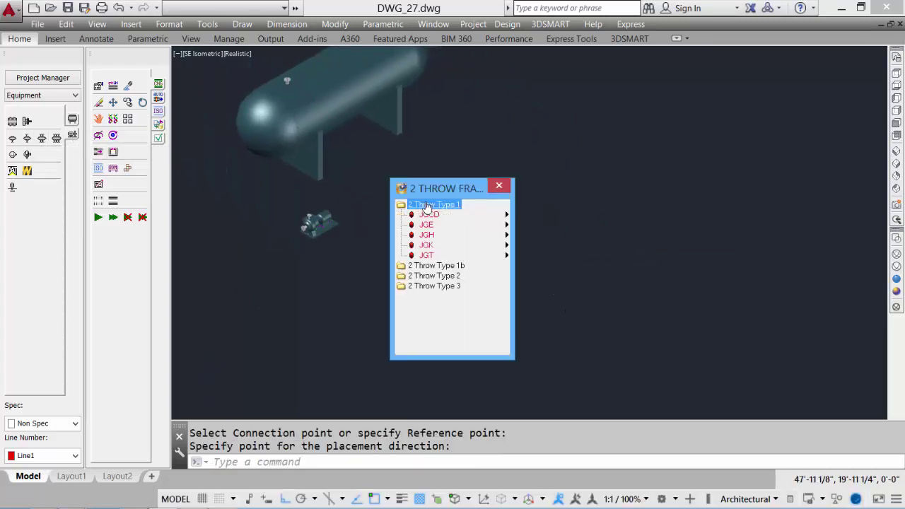
{"action": "left_click", "coordinate": [426, 246]}
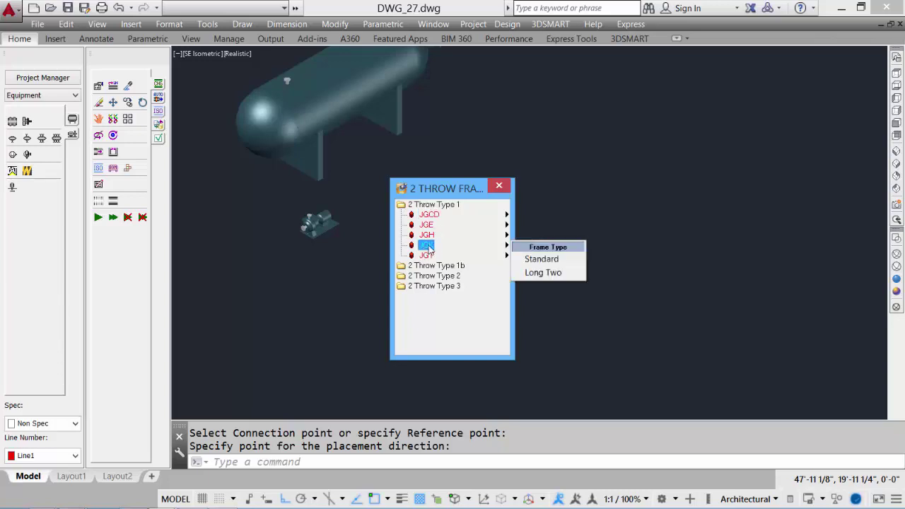
{"action": "left_click", "coordinate": [564, 261]}
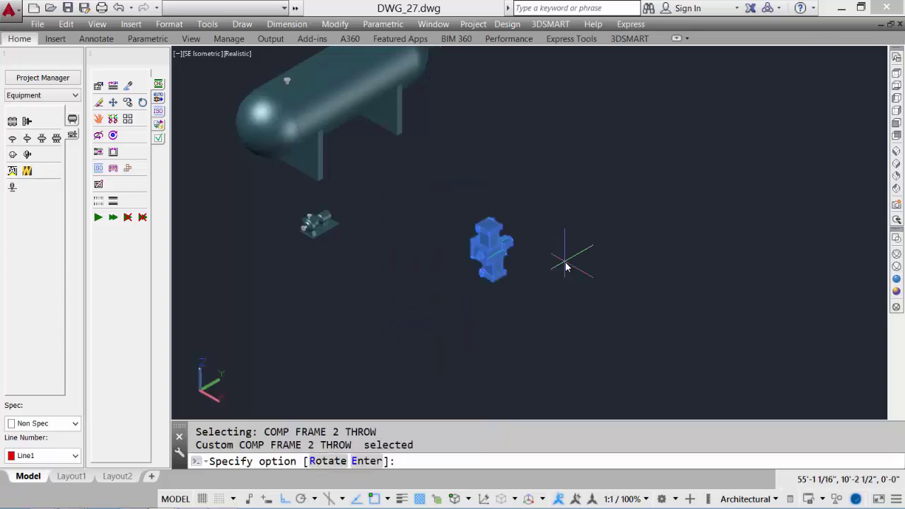
{"action": "type", "text": "e"}
{"action": "key", "text": "Return"}
{"action": "scroll", "coordinate": [472, 257], "scroll_direction": "up", "scroll_amount": 5}
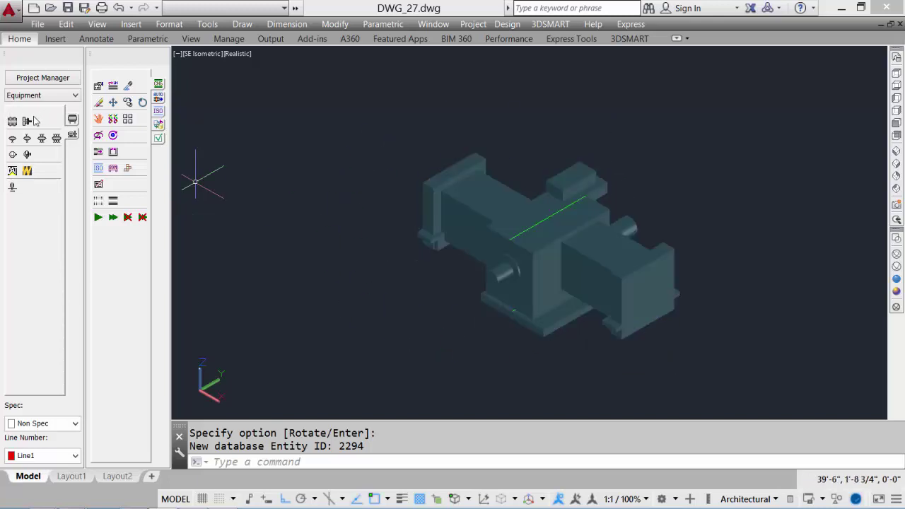
Step: Place a Type D 625JGK compressor cylinder of size 3 at the end of the near throw, pointing outward from the frame
{"action": "left_click", "coordinate": [12, 122]}
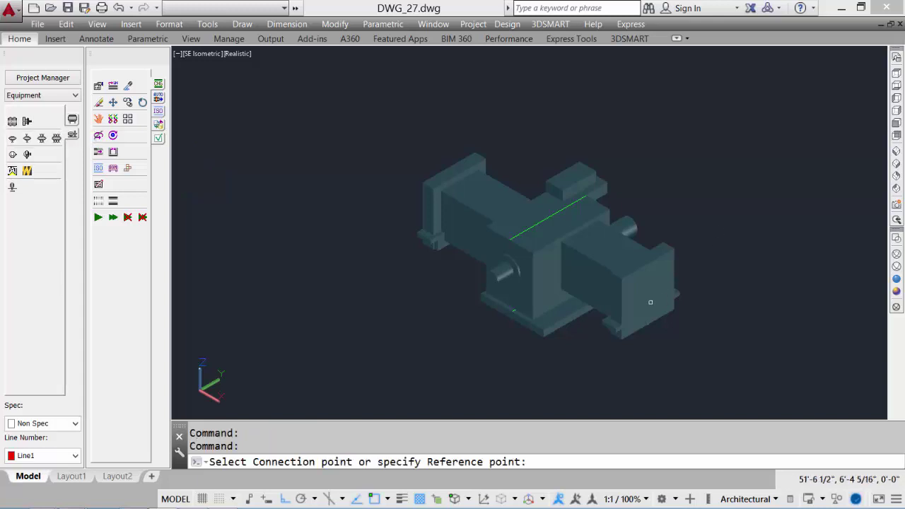
{"action": "type", "text": "en"}
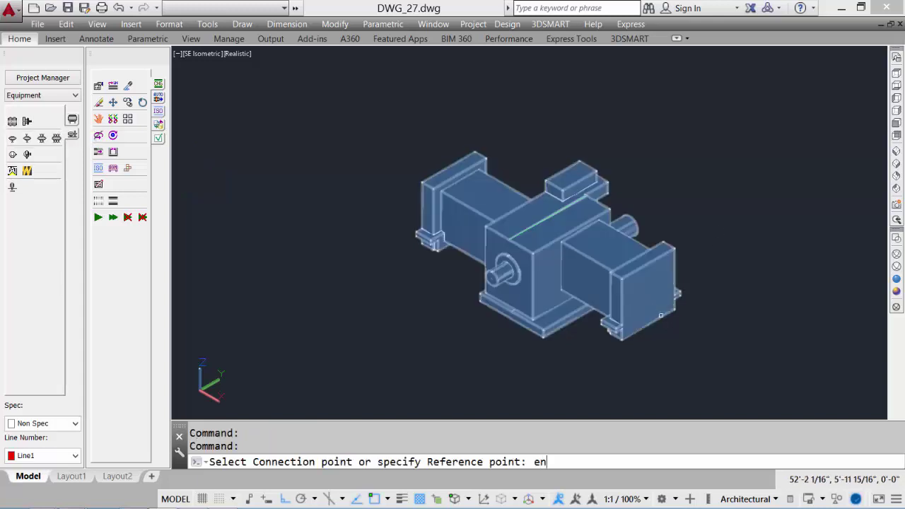
{"action": "type", "text": "d"}
{"action": "key", "text": "Return"}
{"action": "left_click", "coordinate": [652, 298]}
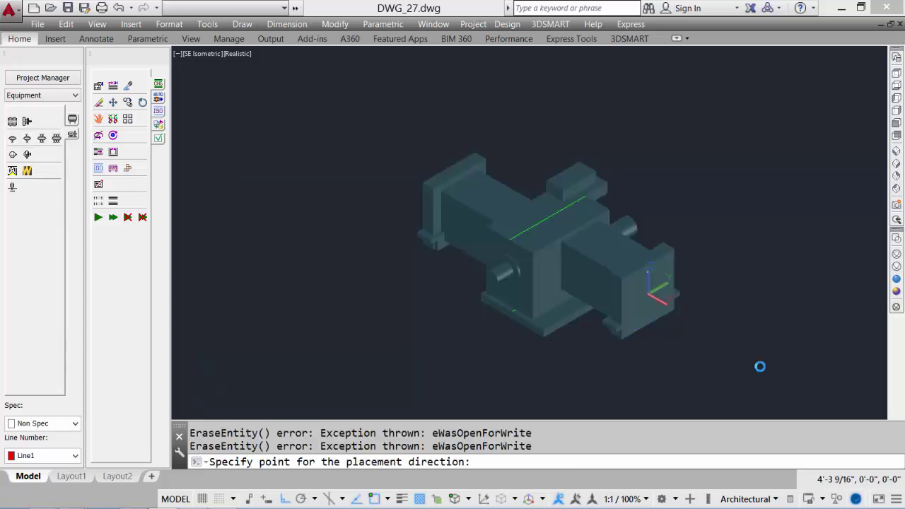
{"action": "left_click", "coordinate": [421, 235]}
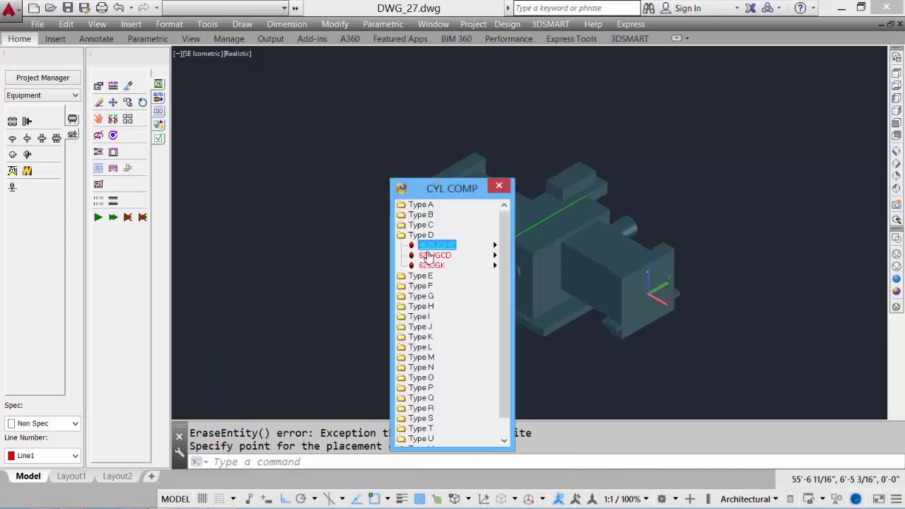
{"action": "mouse_move", "coordinate": [429, 267]}
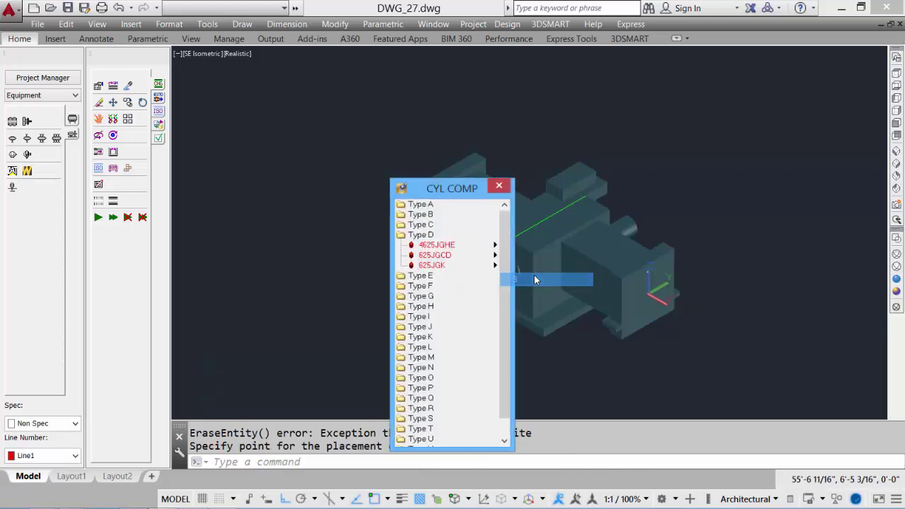
{"action": "left_click", "coordinate": [532, 279]}
Step: Rotate the new compressor cylinder 90 degrees about its axis and finish its placement
{"action": "type", "text": "r"}
{"action": "key", "text": "Return"}
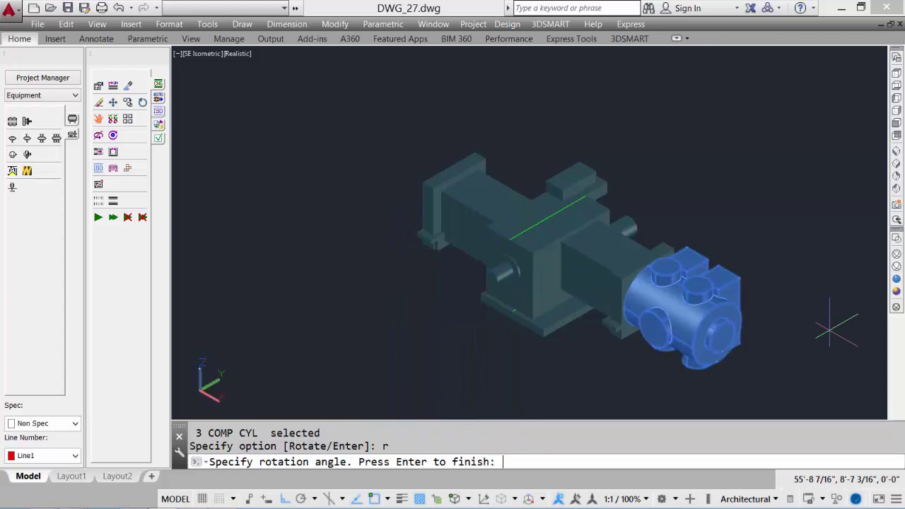
{"action": "type", "text": "90"}
{"action": "key", "text": "Return"}
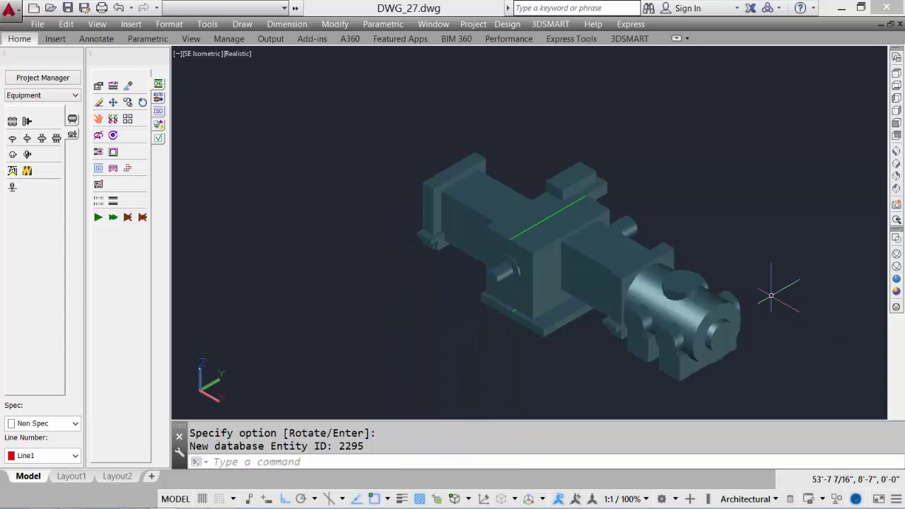
Step: Place a Two Handle 5 3/8 cylinder unloader at the center of the cylinder's outer end, pointing outward, without rotating it
{"action": "middle_click_drag", "start_coordinate": [777, 285], "coordinate": [682, 212]}
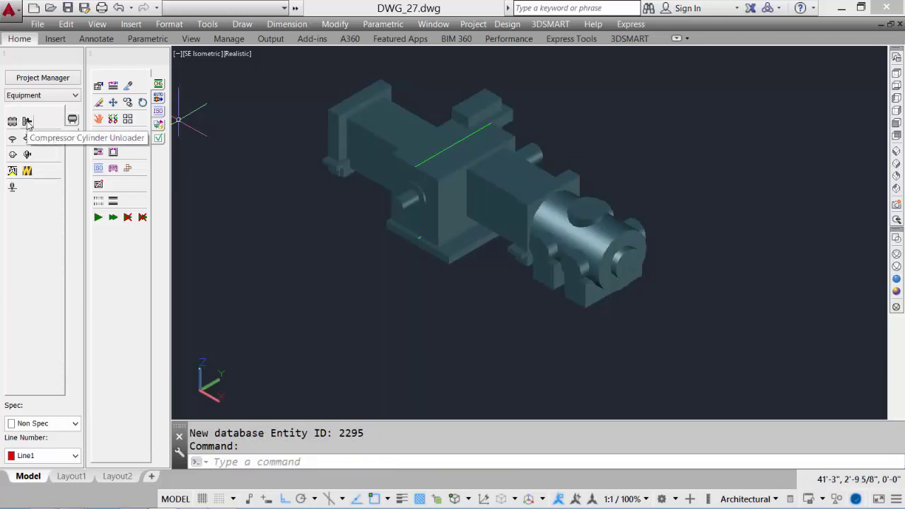
{"action": "left_click", "coordinate": [27, 138]}
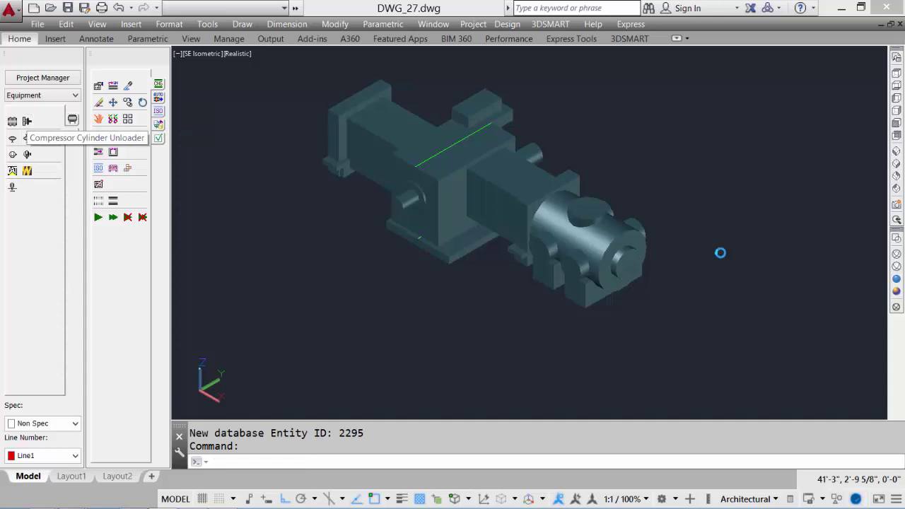
{"action": "type", "text": "ce"}
{"action": "type", "text": "nt: ce"}
{"action": "key", "text": "Return"}
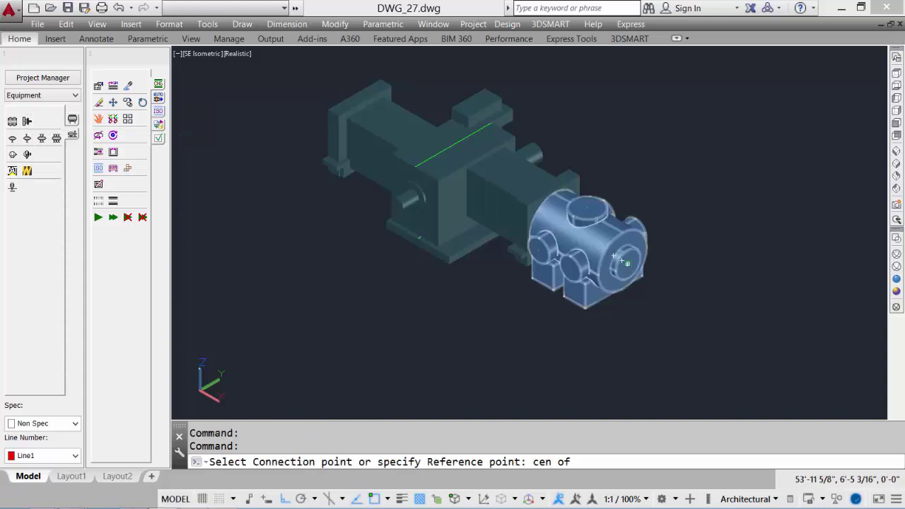
{"action": "left_click", "coordinate": [626, 260]}
{"action": "left_click", "coordinate": [752, 338]}
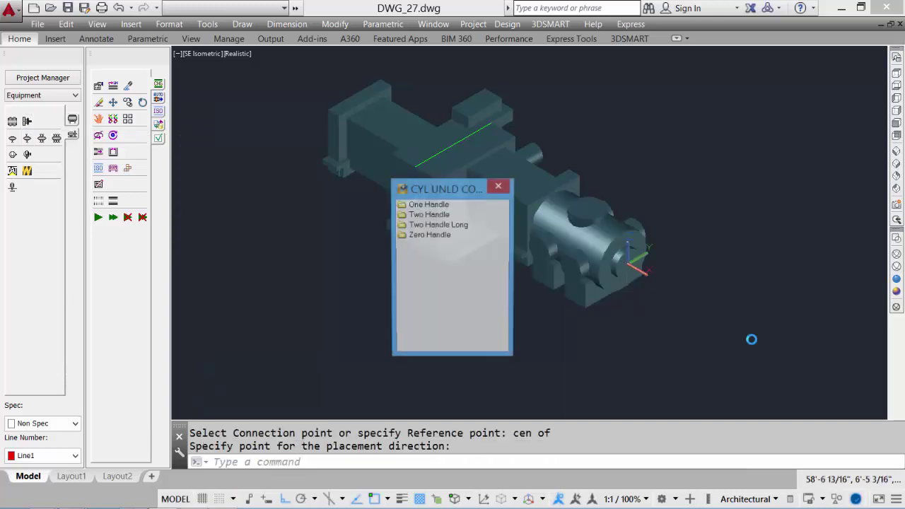
{"action": "left_click", "coordinate": [446, 216]}
{"action": "double_click", "coordinate": [445, 216]}
{"action": "left_click_drag", "start_coordinate": [504, 234], "coordinate": [503, 297]}
{"action": "left_click", "coordinate": [434, 306]}
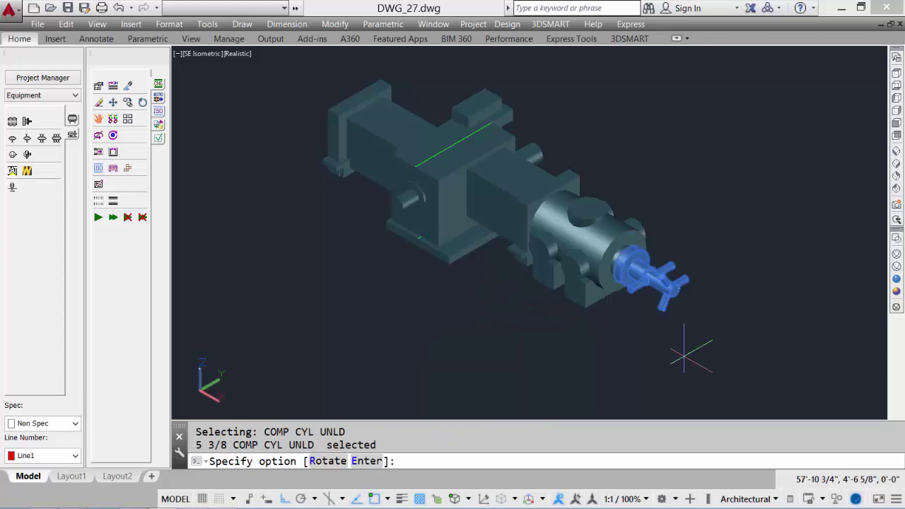
{"action": "key", "text": "Return"}
Step: Copy the cylinder together with its unloader to the open area beside the compressor frame
{"action": "scroll", "coordinate": [679, 357], "scroll_direction": "down", "scroll_amount": 2}
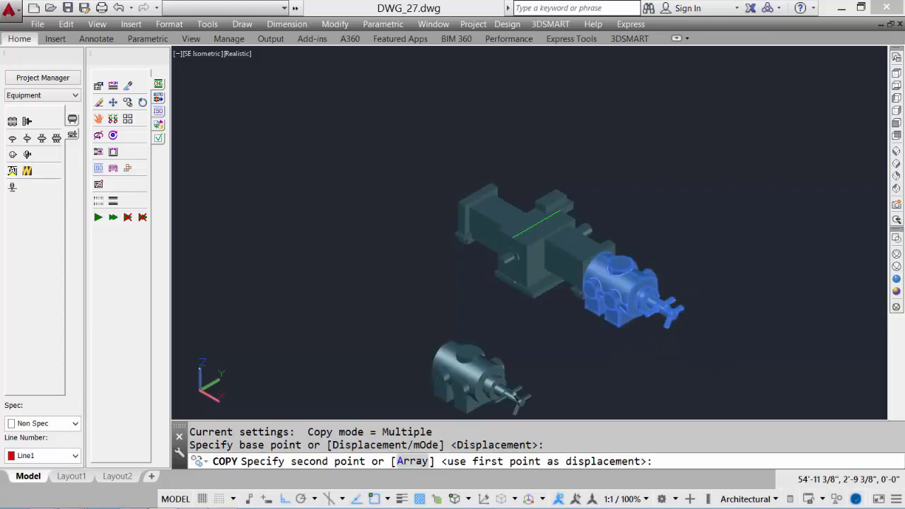
{"action": "left_click", "coordinate": [631, 362]}
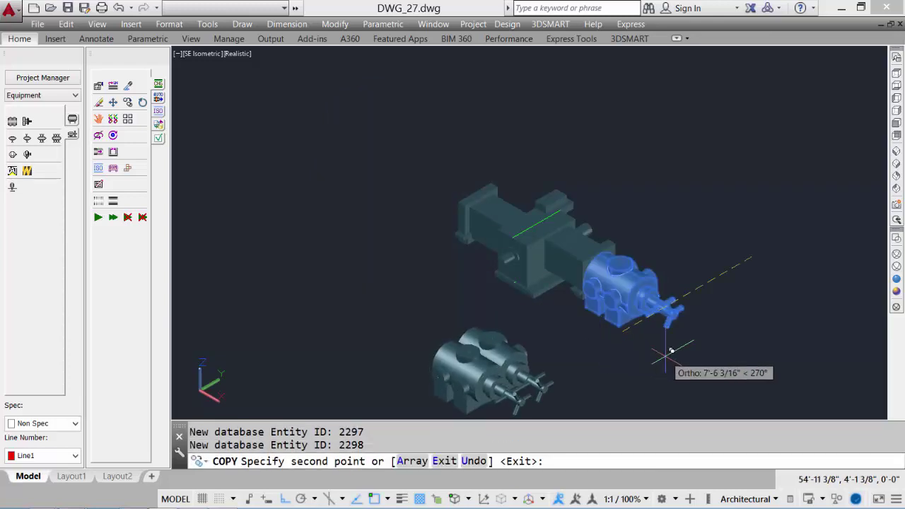
{"action": "key", "text": "Return"}
Step: Rotate the copied cylinder and unloader 180 degrees in 3D about the Z axis through a circle center on the copy
{"action": "middle_click_drag", "start_coordinate": [586, 353], "coordinate": [677, 273]}
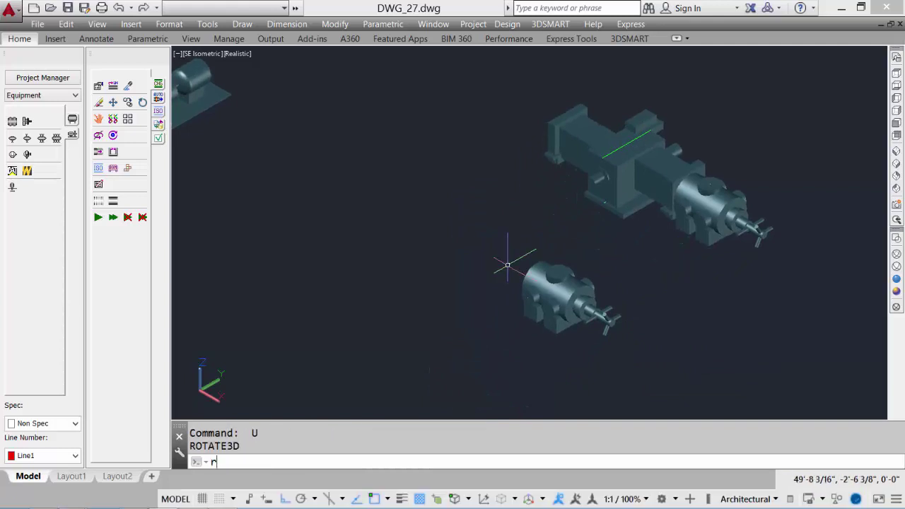
{"action": "type", "text": "otate3d"}
{"action": "key", "text": "Return"}
{"action": "left_click", "coordinate": [500, 259]}
{"action": "left_click", "coordinate": [627, 380]}
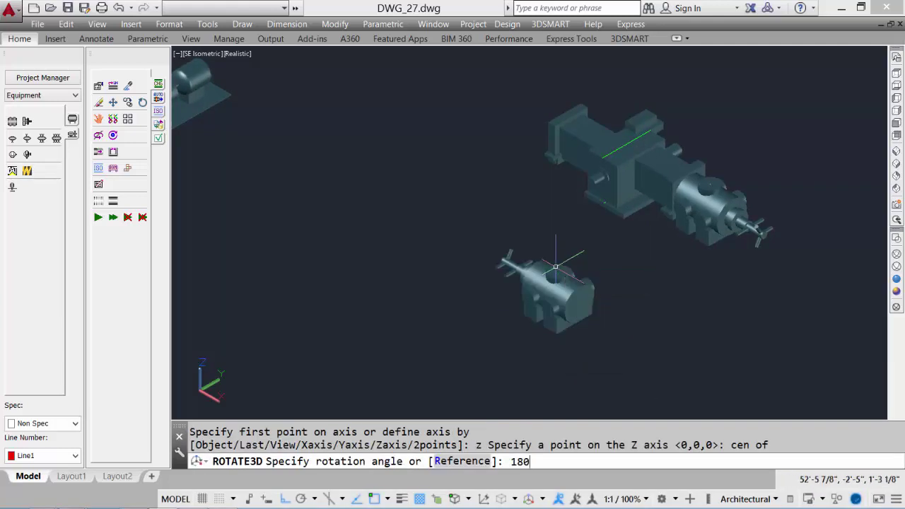
{"action": "key", "text": "Return"}
Step: Move the rotated cylinder and unloader onto the end of the opposite throw using wireframe display, and restore the Realistic visual style
{"action": "left_click", "coordinate": [897, 239]}
{"action": "middle_click_drag", "start_coordinate": [565, 249], "coordinate": [619, 251]}
{"action": "mouse_move", "coordinate": [567, 280]}
{"action": "middle_mouse_down", "text": "shift"}
{"action": "mouse_move", "coordinate": [538, 287]}
{"action": "mouse_move", "coordinate": [568, 265]}
{"action": "middle_mouse_up", "text": "shift"}
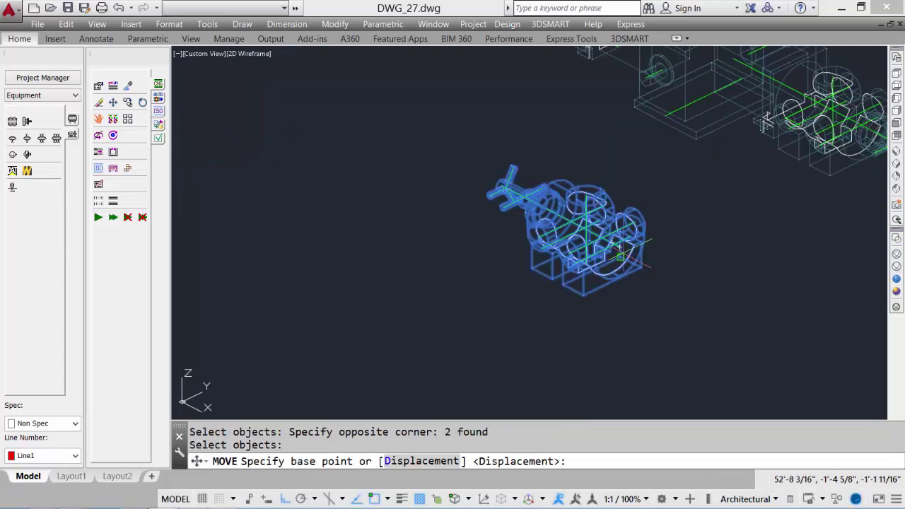
{"action": "left_click", "coordinate": [631, 228]}
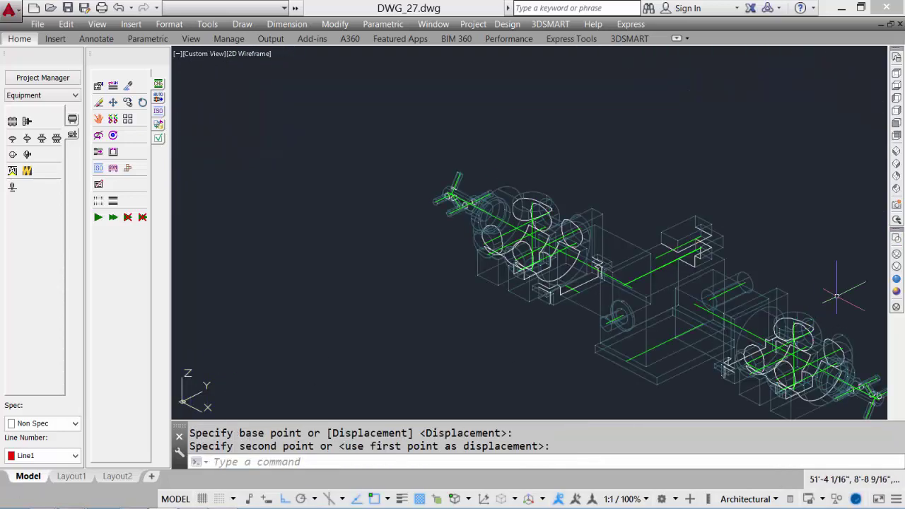
{"action": "left_click", "coordinate": [897, 279]}
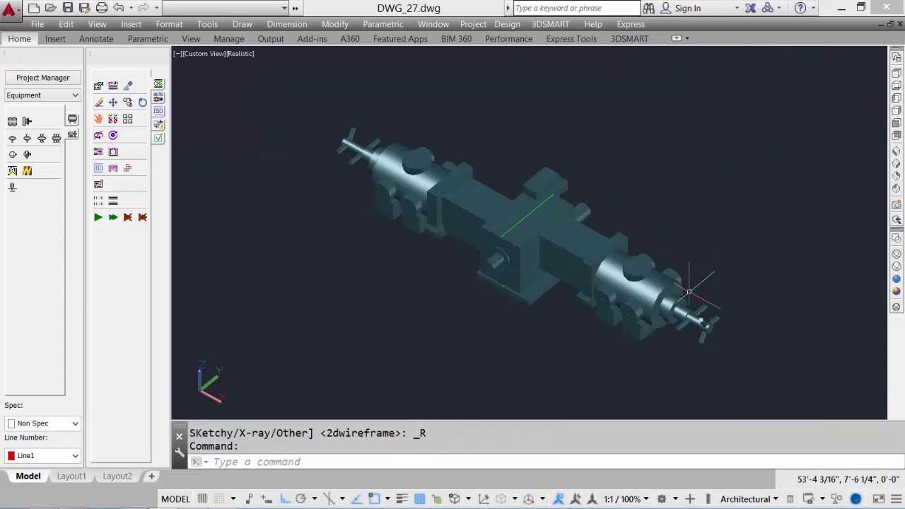
Step: Place a Waukesha engine from the VGF family at the center of the compressor's drive shaft end, extending away from the frame
{"action": "middle_click_drag", "start_coordinate": [636, 269], "coordinate": [599, 229], "text": "shift"}
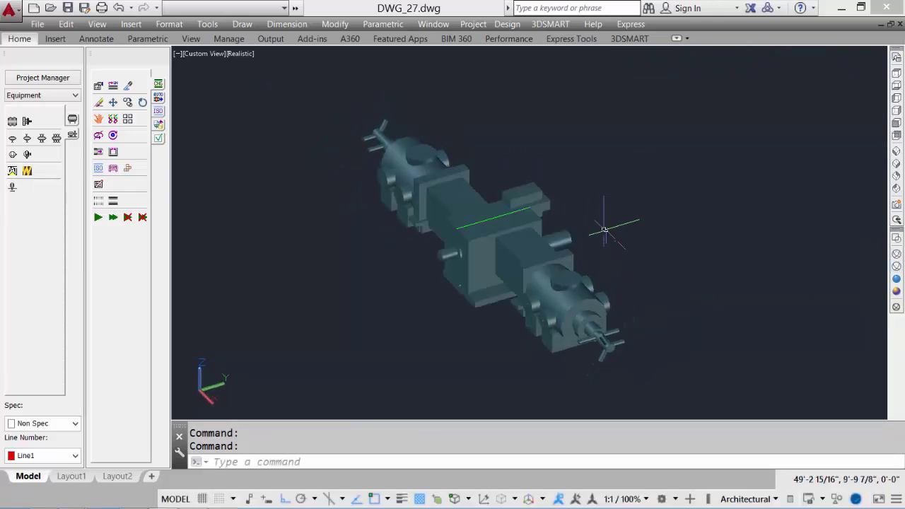
{"action": "left_click", "coordinate": [27, 172]}
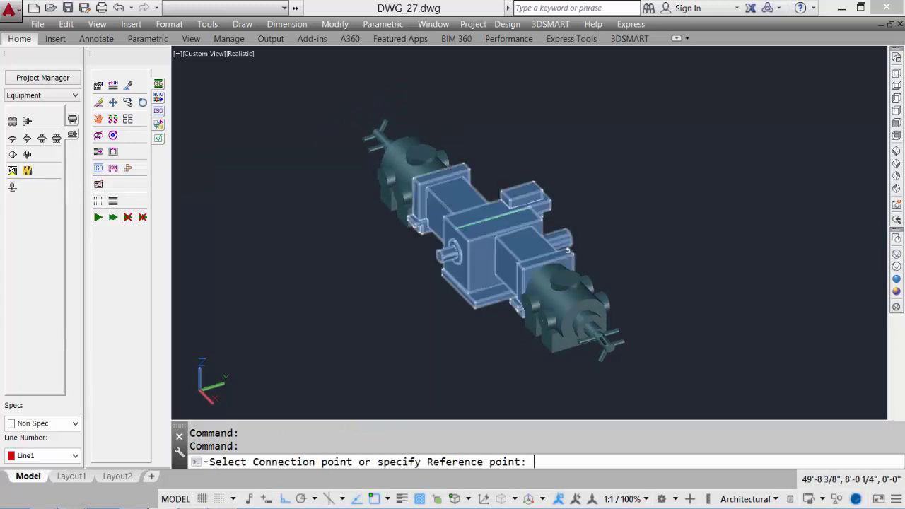
{"action": "left_click", "coordinate": [601, 235]}
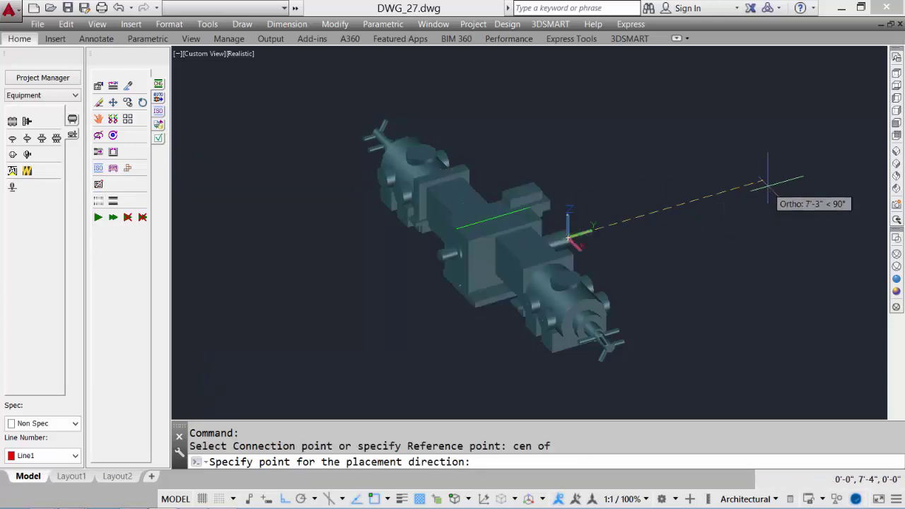
{"action": "left_click", "coordinate": [771, 187]}
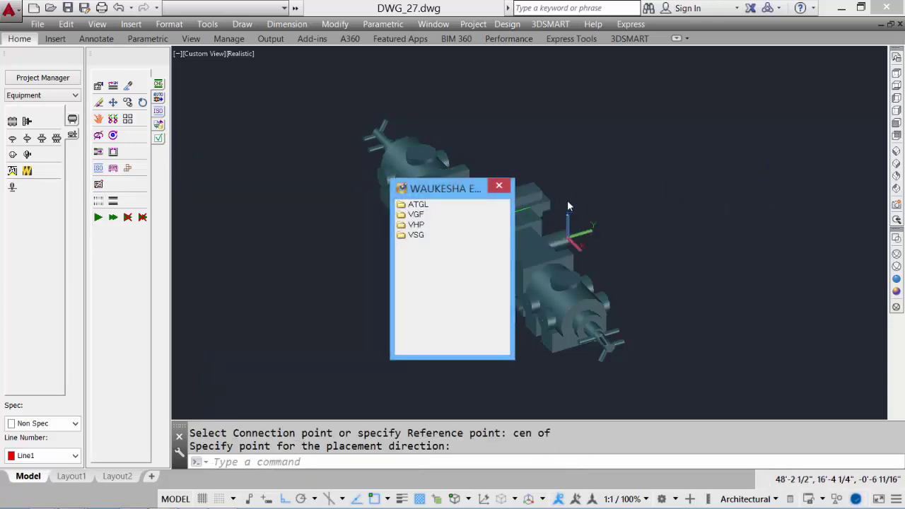
{"action": "double_click", "coordinate": [414, 214]}
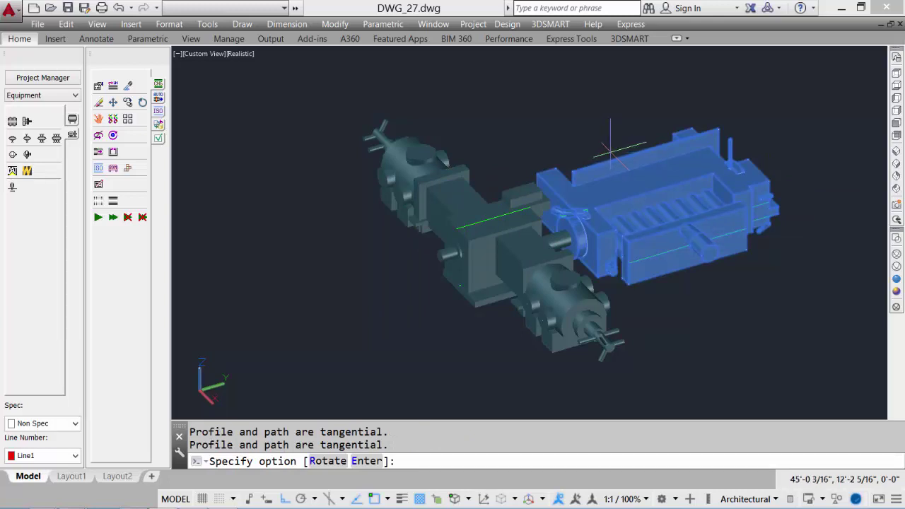
Step: Rotate the engine 90 degrees about the shaft axis and finish its placement
{"action": "type", "text": "r"}
{"action": "key", "text": "Return"}
{"action": "type", "text": "90"}
{"action": "key", "text": "Return"}
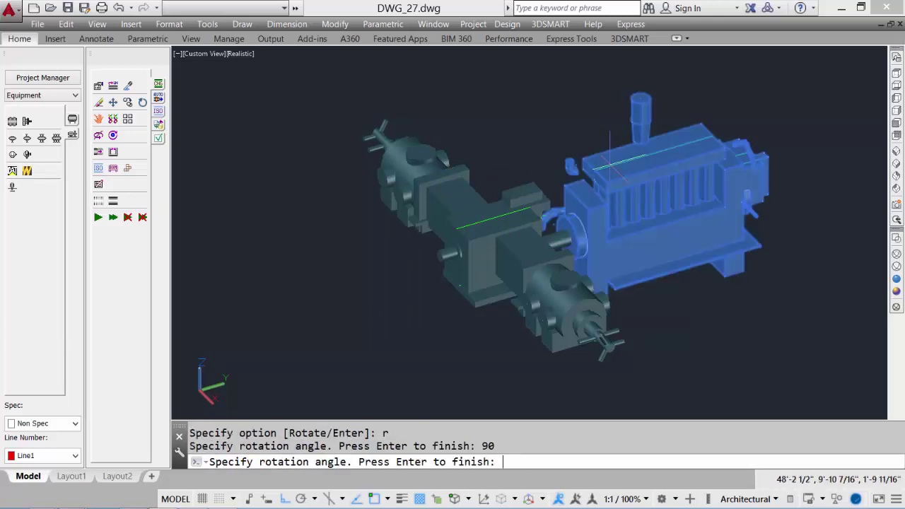
{"action": "key", "text": "Return"}
{"action": "key", "text": "Return"}
{"action": "scroll", "coordinate": [578, 258], "scroll_direction": "up", "scroll_amount": 2}
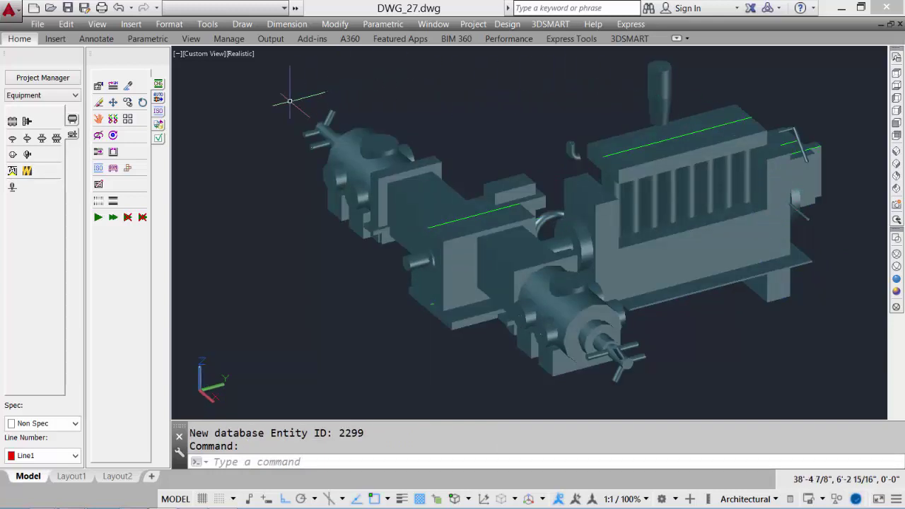